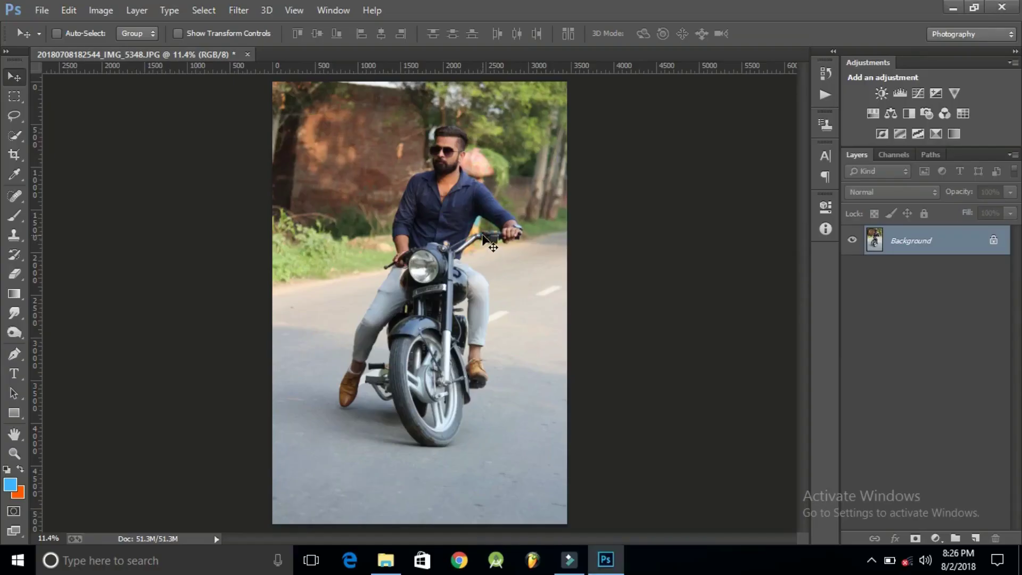
Zoom in to inspect the rider's face, then fit the image on screen.
key(z)
click(456, 154)
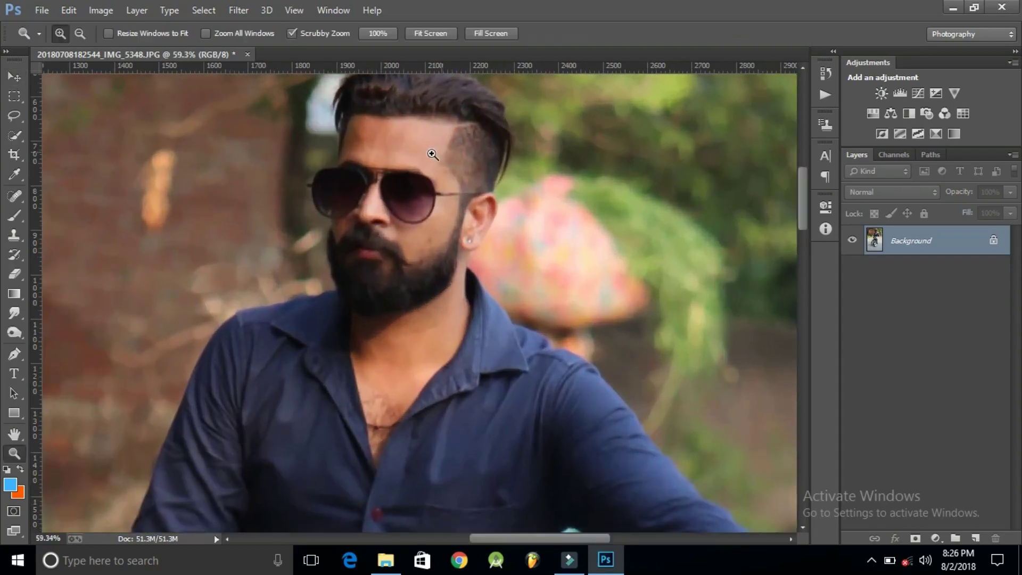
drag(383, 162, 450, 201)
right_click(449, 203)
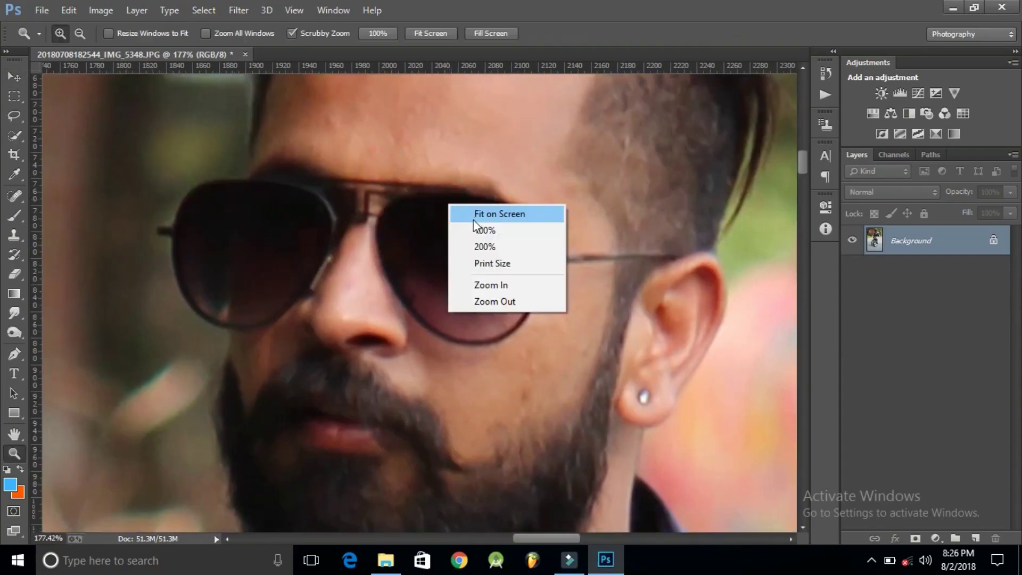
click(474, 219)
Zoom to the upper body, duplicate the Background as Layer 1, and select Background.
drag(436, 131, 522, 214)
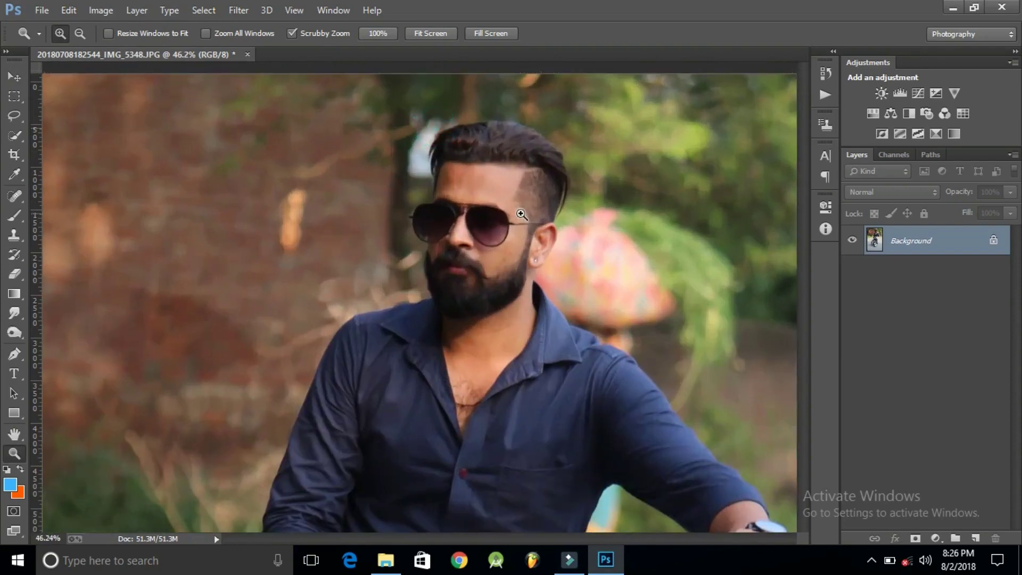
key(ctrl+j)
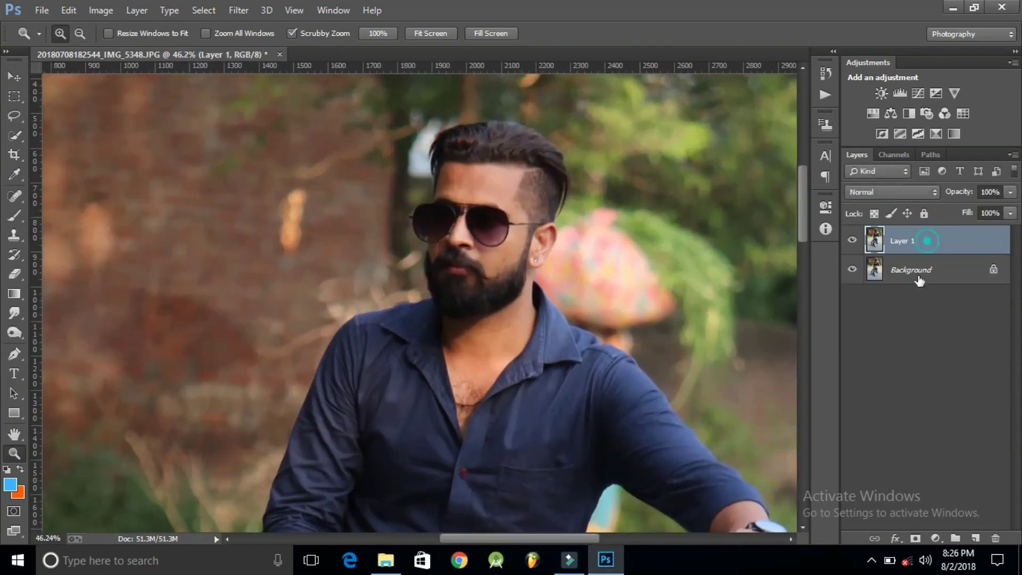
click(920, 274)
In Camera Raw on Layer 1, set Highlights -100, Shadows +73, Whites -29, Contrast -12, Clarity +8, Vibrance +2.
click(911, 240)
click(234, 11)
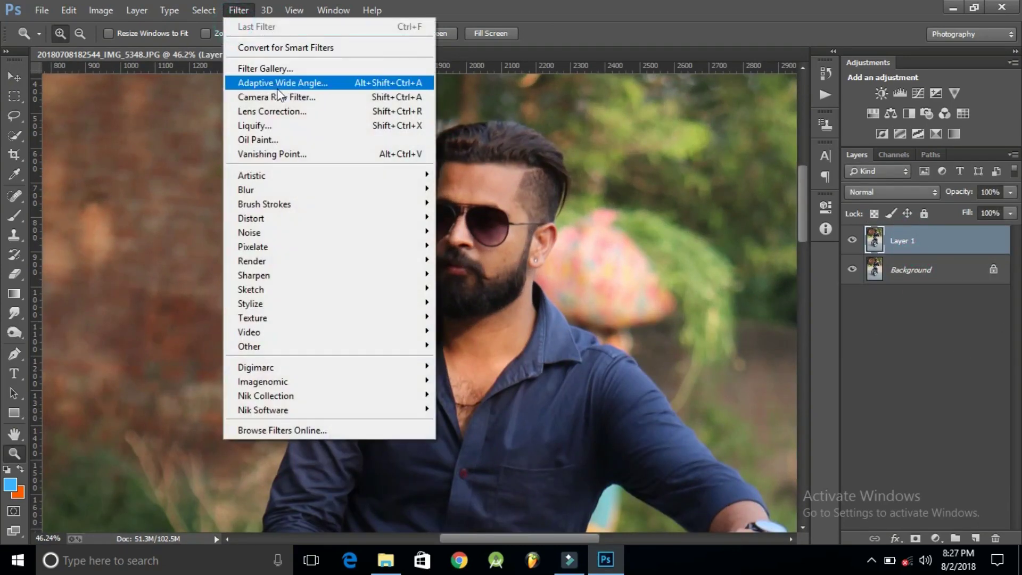
click(284, 100)
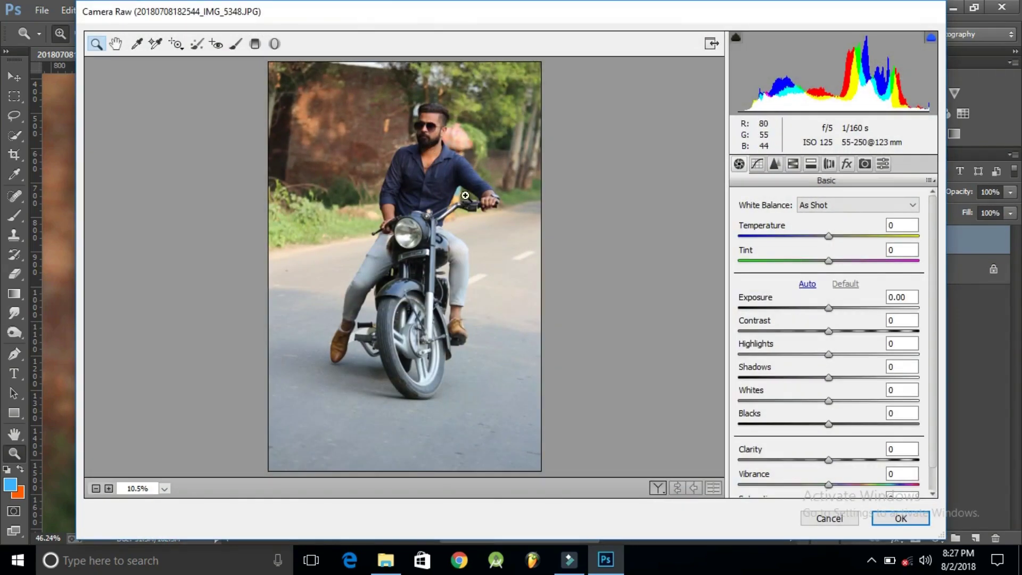
drag(829, 353, 726, 351)
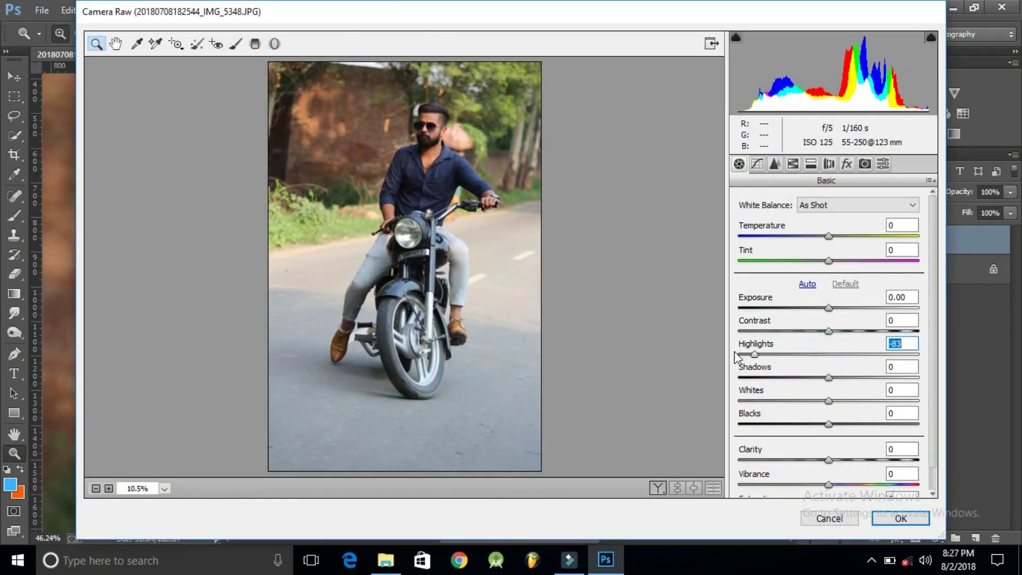
mouse_move(829, 377)
mouse_down()
mouse_move(933, 387)
mouse_move(899, 388)
mouse_up()
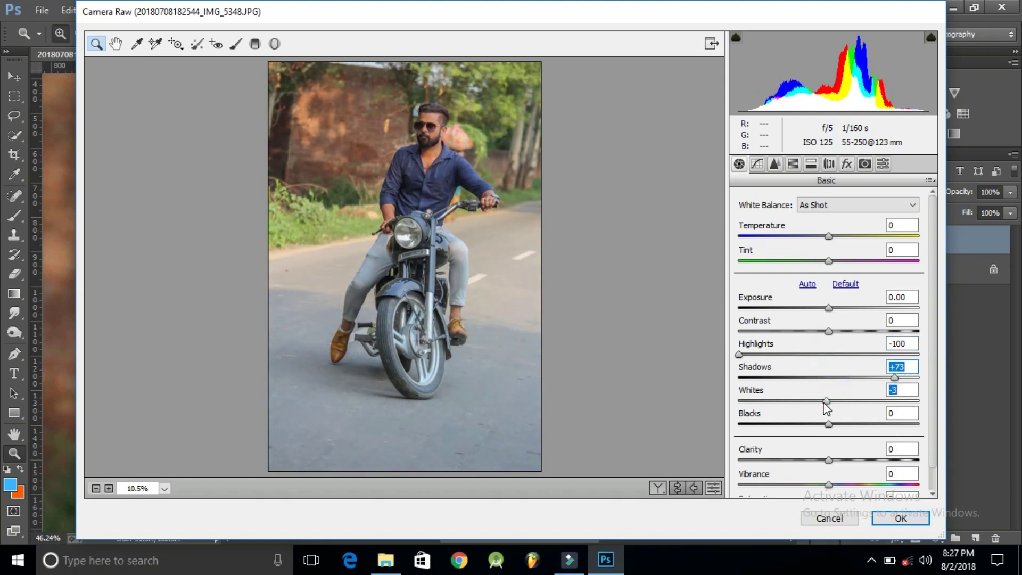
mouse_move(826, 408)
mouse_down()
mouse_move(808, 406)
mouse_move(858, 425)
mouse_up()
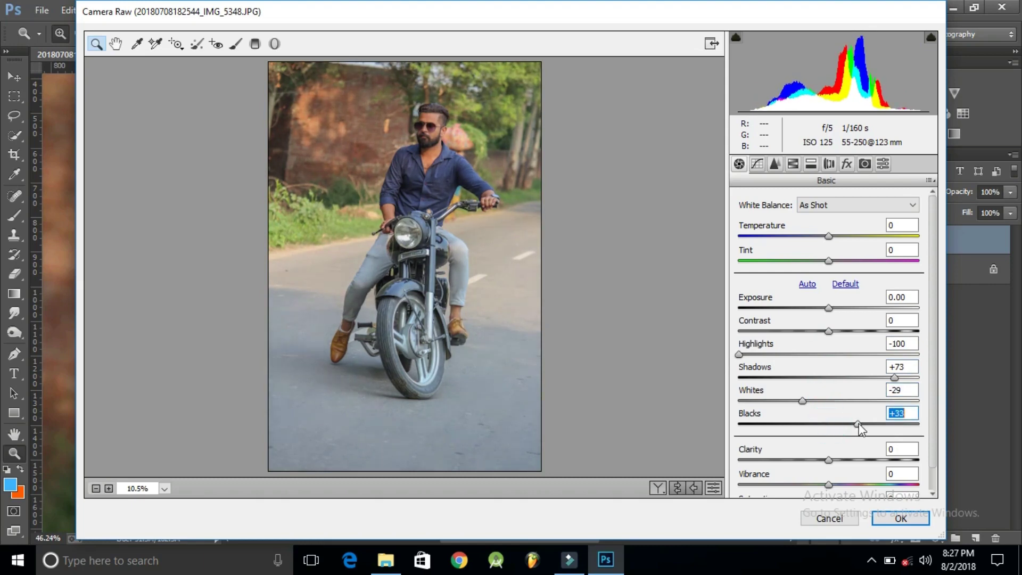
drag(855, 471, 842, 471)
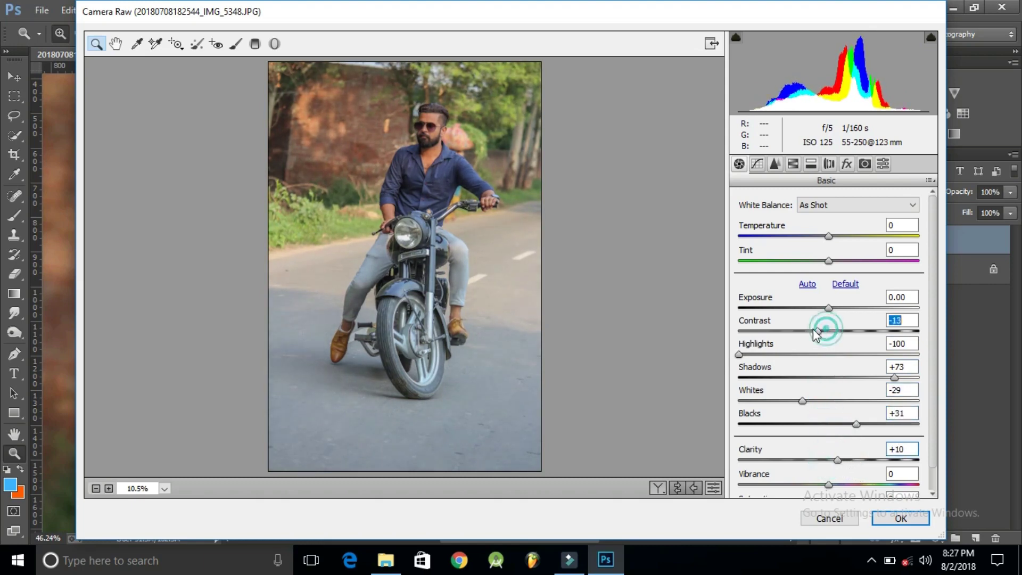
mouse_move(828, 331)
mouse_down()
mouse_move(784, 331)
mouse_move(814, 347)
mouse_up()
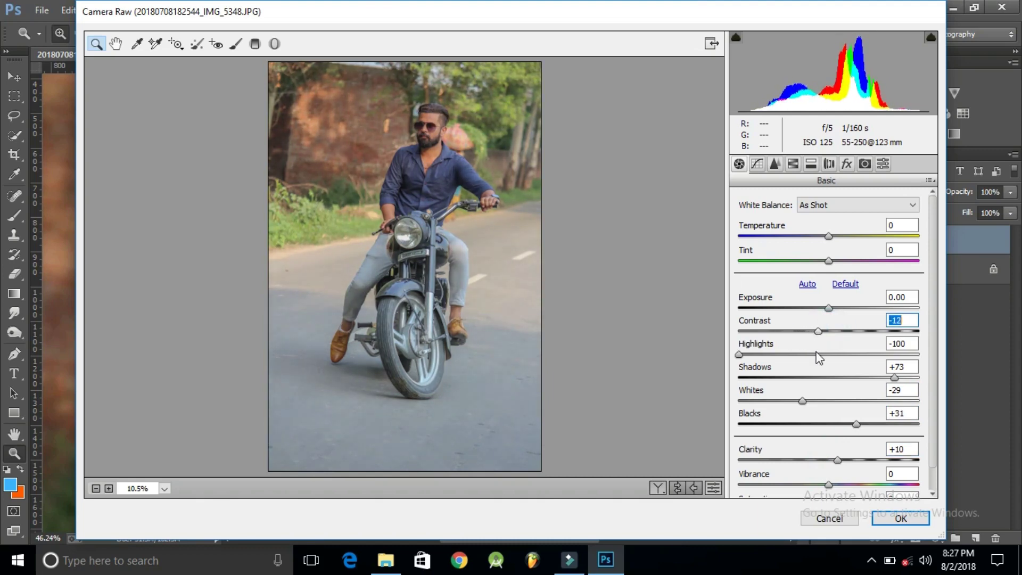
drag(829, 484, 842, 467)
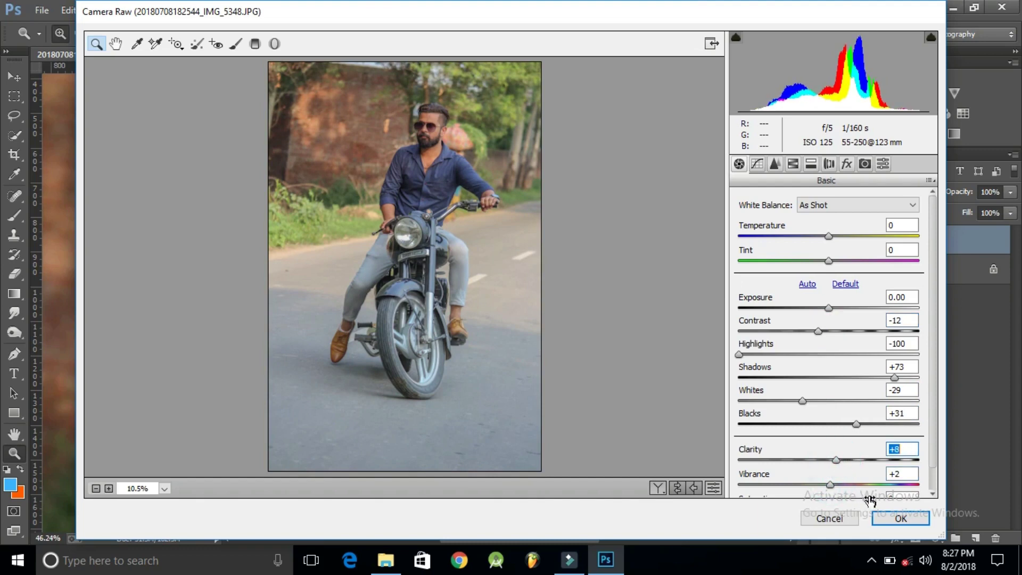
Compare before and after on the zoomed face, then apply the Camera Raw grade.
click(677, 487)
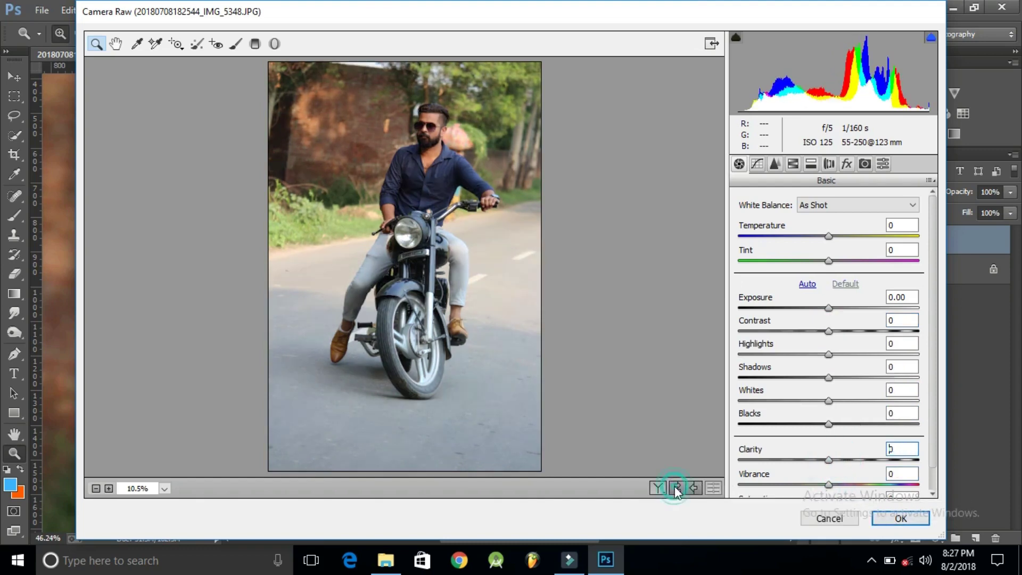
click(677, 487)
click(440, 132)
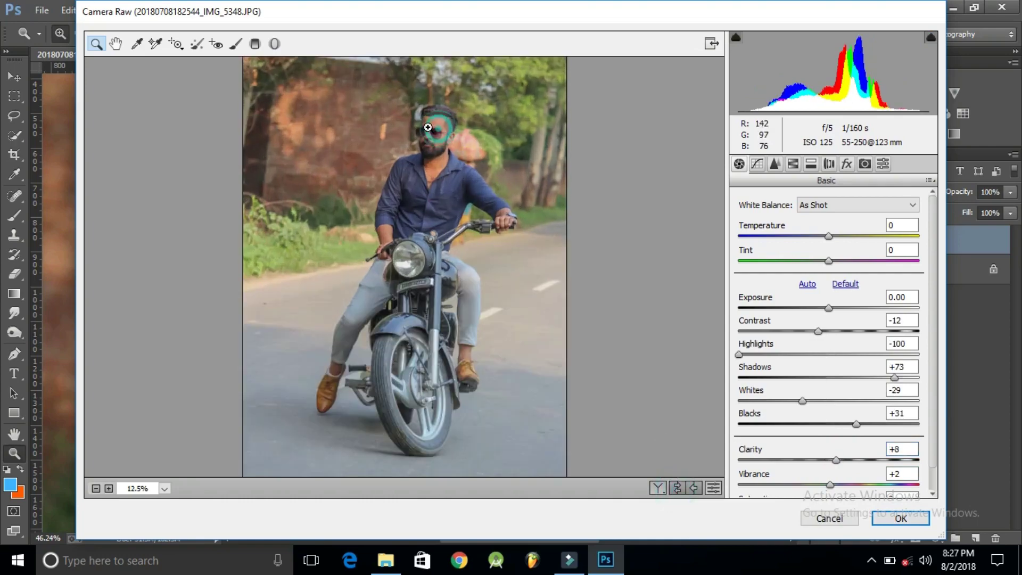
click(458, 133)
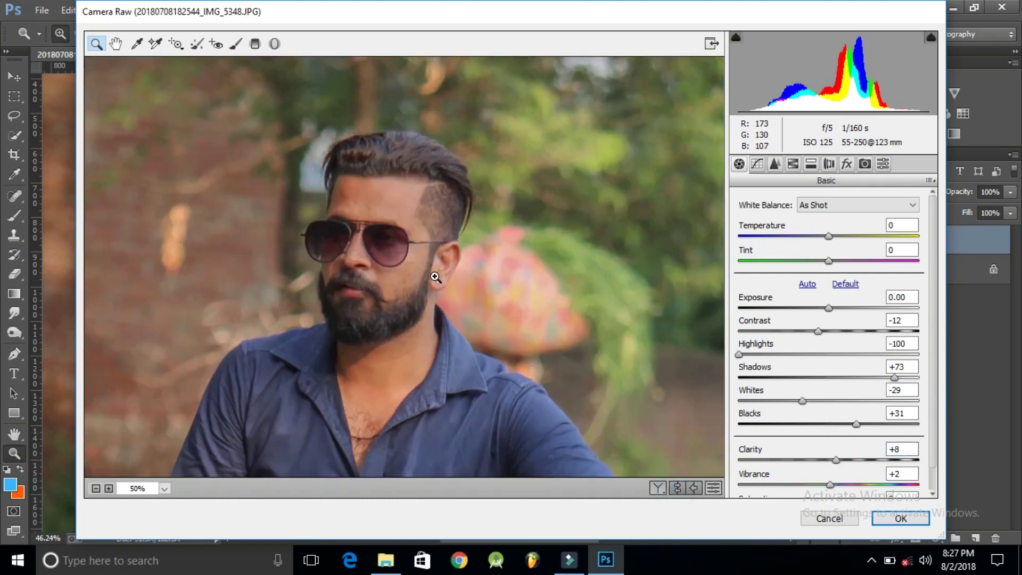
click(399, 251)
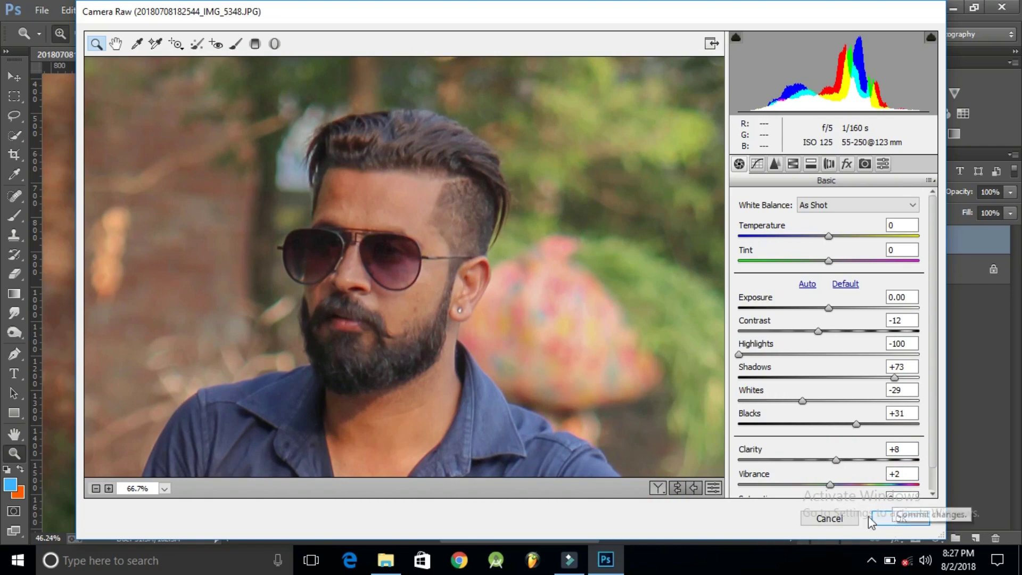
click(677, 488)
click(679, 489)
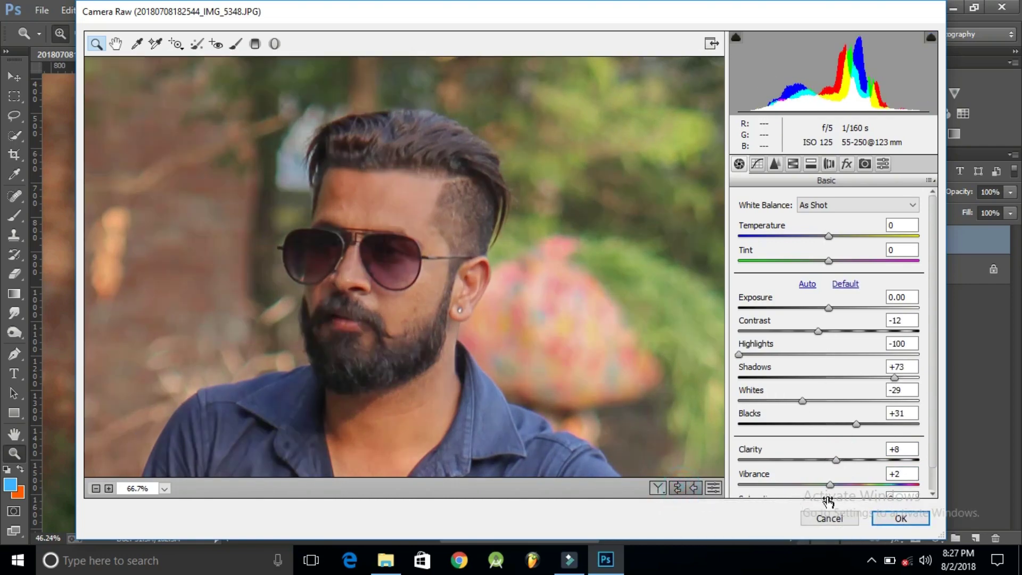
click(900, 517)
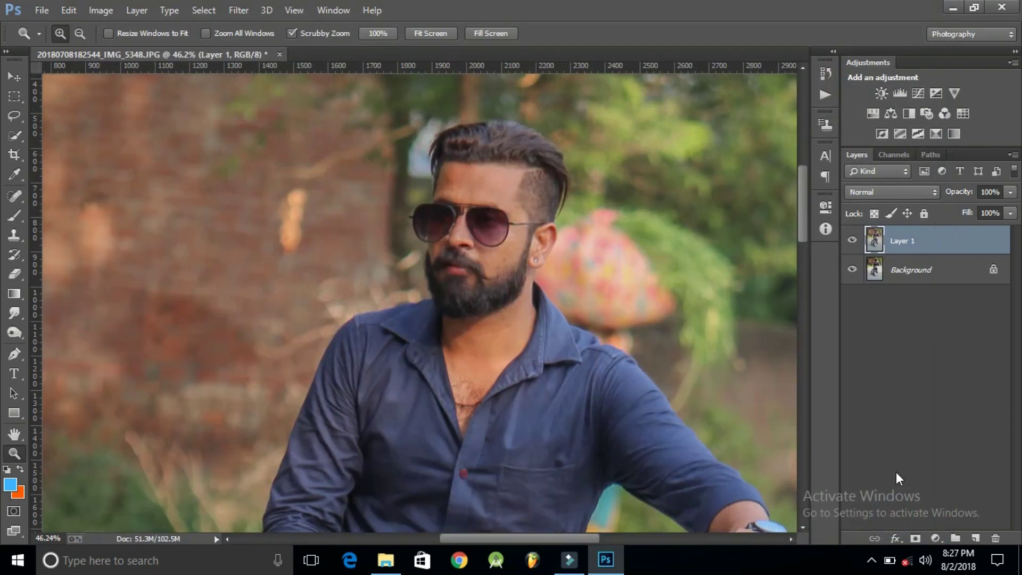
Toggle Layer 1's visibility to compare the grade against the original.
click(850, 240)
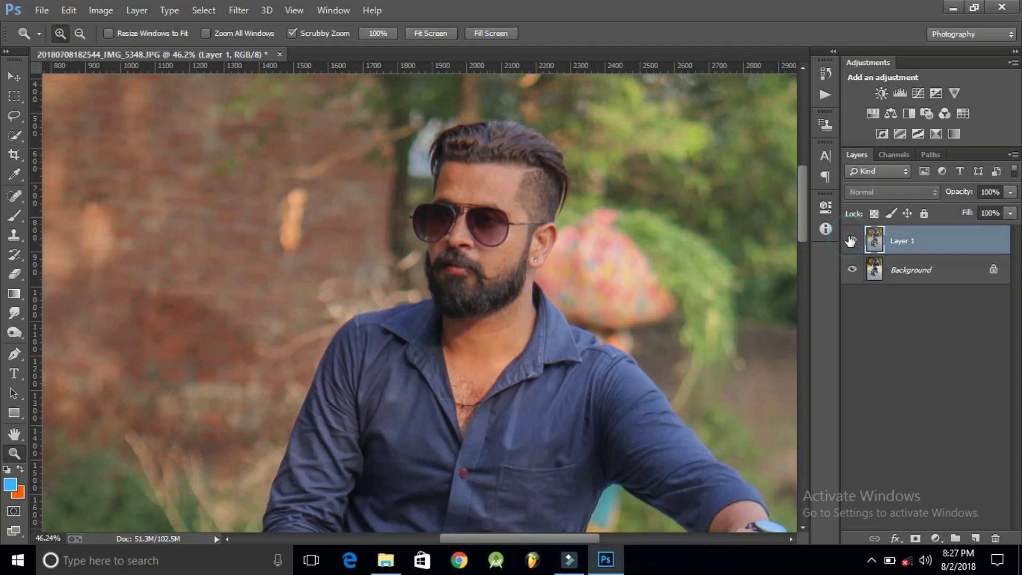
click(851, 241)
click(850, 241)
Fit the image on screen, then zoom and pan in close on the forehead.
right_click(429, 190)
click(487, 197)
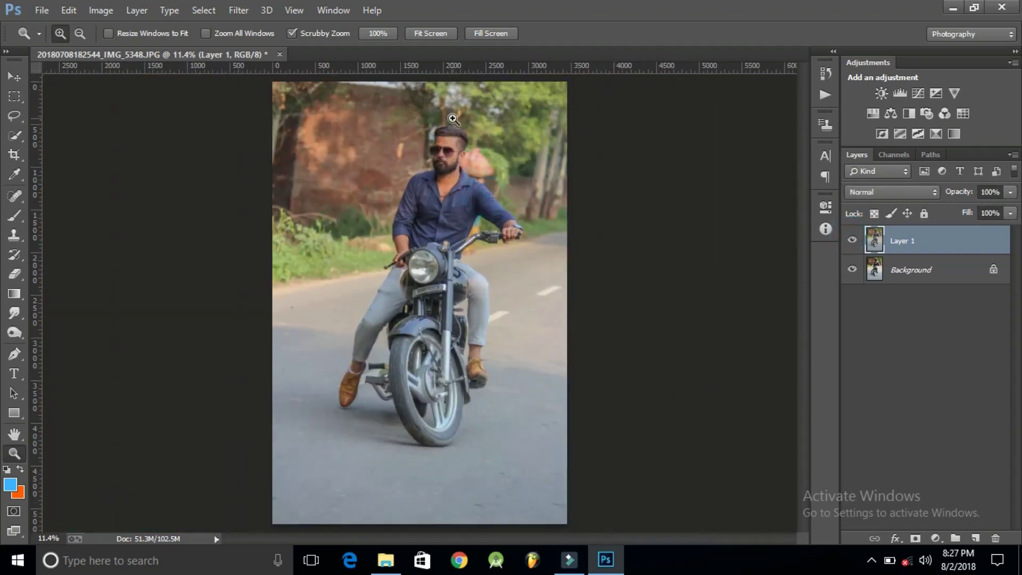
mouse_move(450, 114)
mouse_down()
mouse_move(471, 350)
mouse_move(462, 179)
mouse_up()
drag(458, 315, 458, 287)
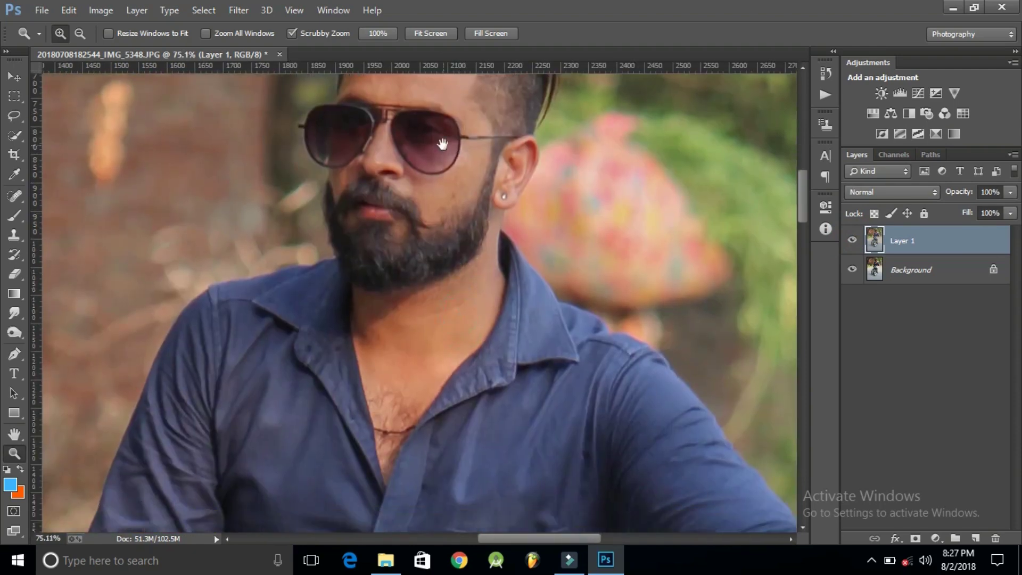
drag(434, 131, 443, 303)
drag(426, 257, 479, 281)
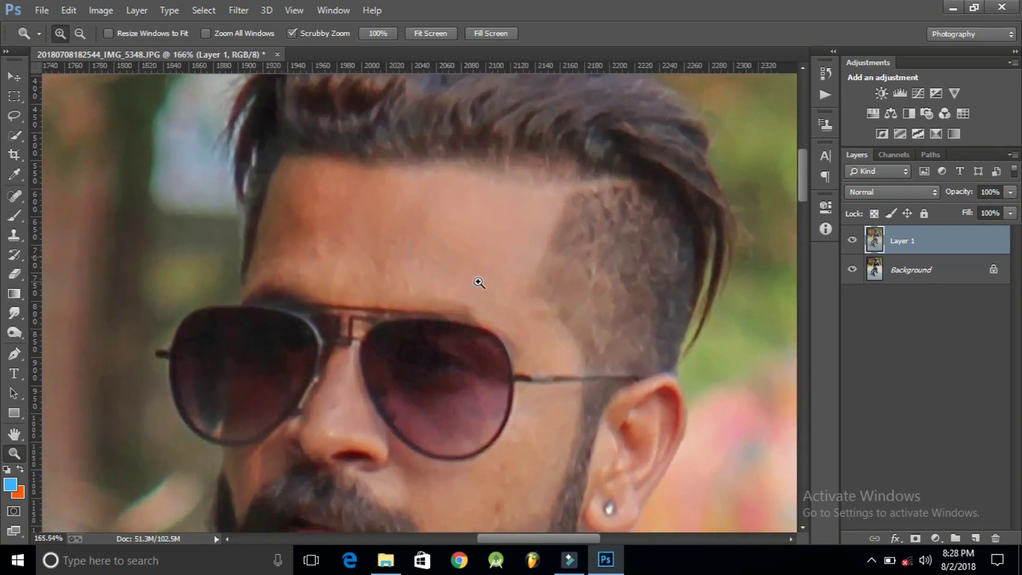
Add an empty Layer 2 and pick the Mixer Brush at size 45.
click(973, 538)
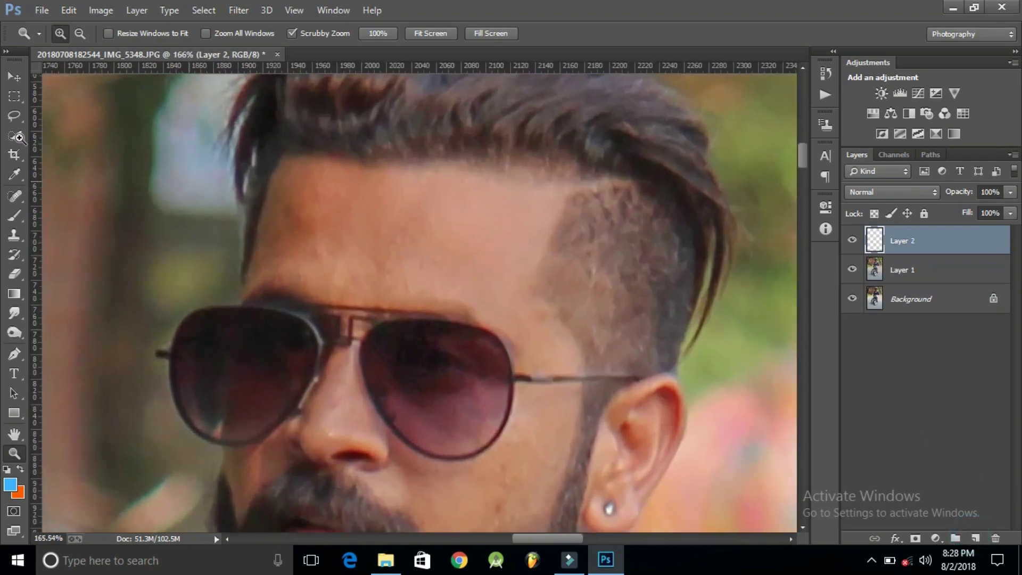
click(13, 216)
right_click(33, 219)
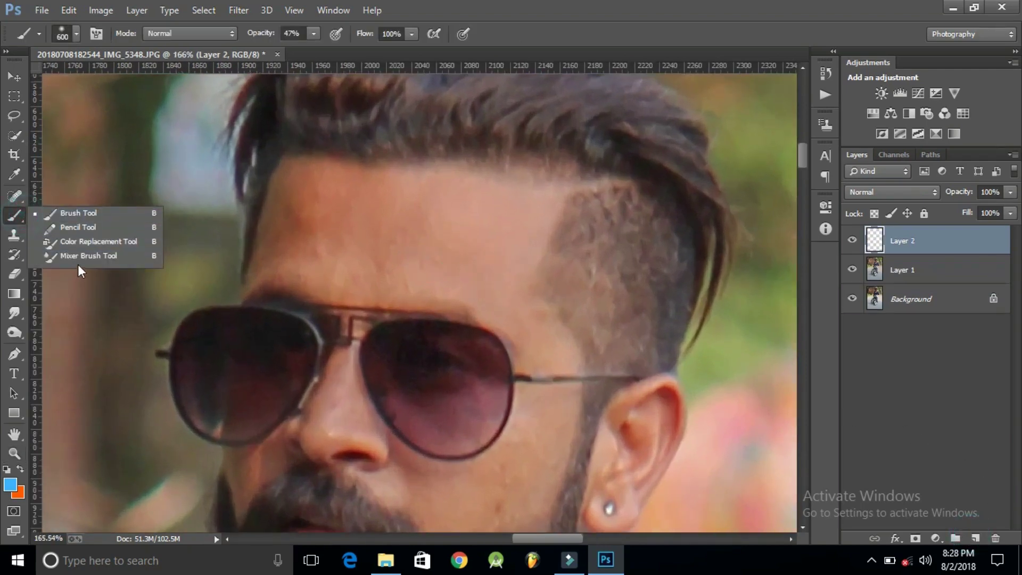
click(78, 264)
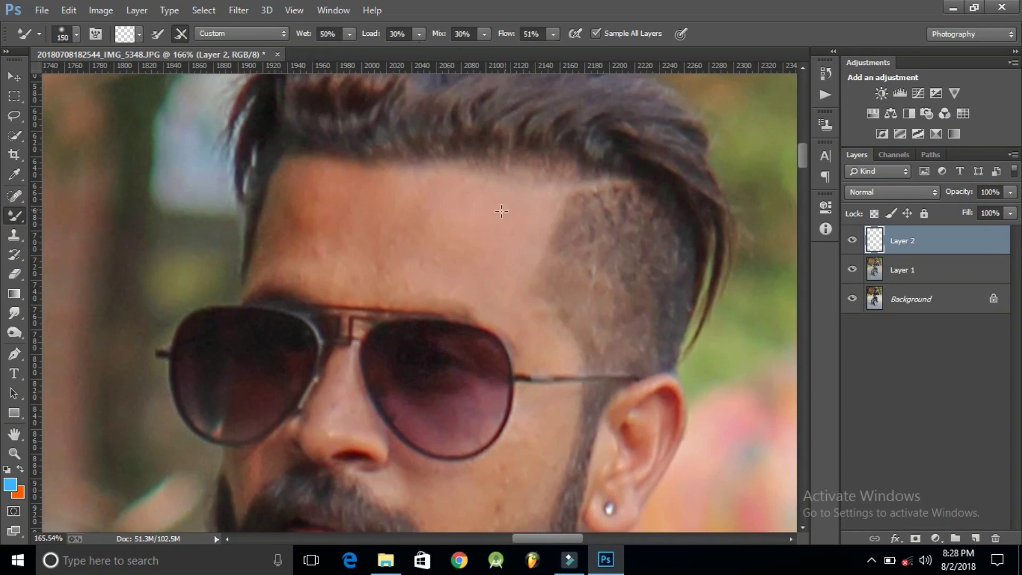
drag(386, 216, 387, 271)
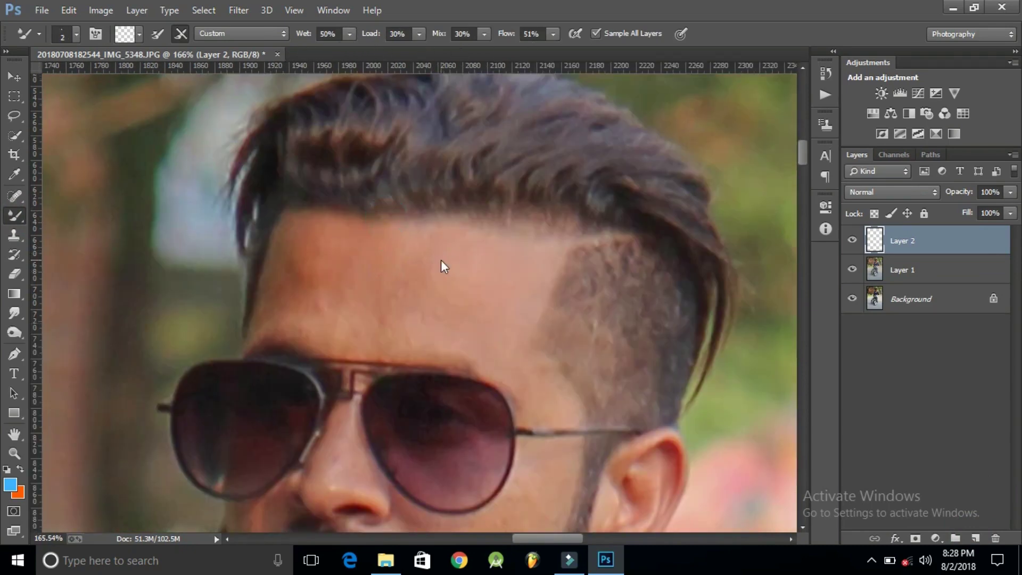
key(bracketright)
key(bracketright)
key(bracketright)
Blend the forehead, temple and brow skin along the hairline with Mixer Brush strokes.
drag(321, 245, 291, 252)
drag(324, 242, 452, 240)
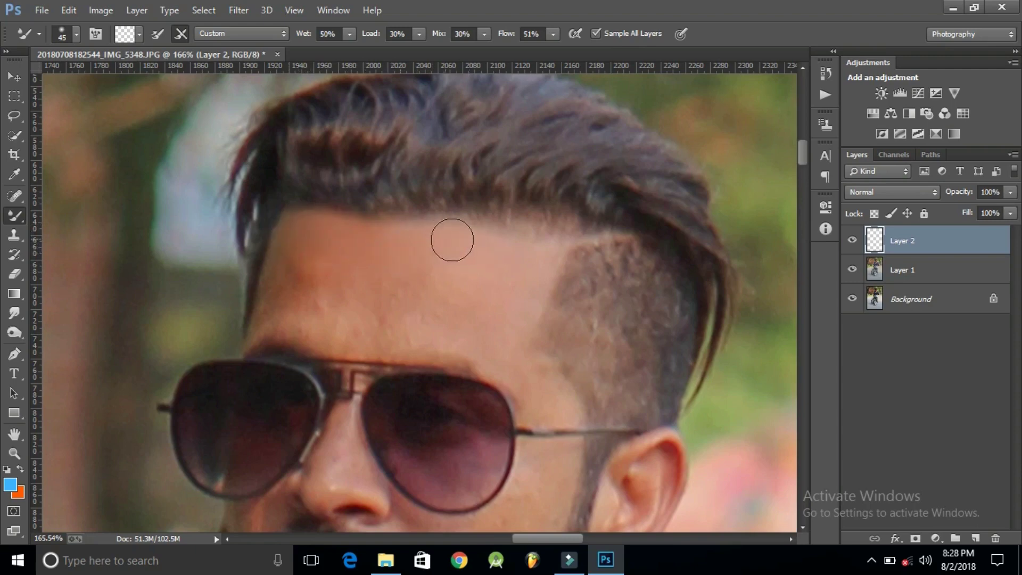
mouse_move(531, 266)
mouse_down()
mouse_move(435, 283)
mouse_move(417, 323)
mouse_move(504, 342)
mouse_move(537, 393)
mouse_move(538, 372)
mouse_up()
drag(490, 339, 452, 296)
drag(383, 269, 313, 274)
mouse_move(298, 232)
mouse_down()
mouse_move(290, 257)
mouse_move(277, 251)
mouse_up()
drag(276, 306, 418, 307)
mouse_move(349, 335)
mouse_down()
mouse_move(419, 329)
mouse_move(324, 313)
mouse_up()
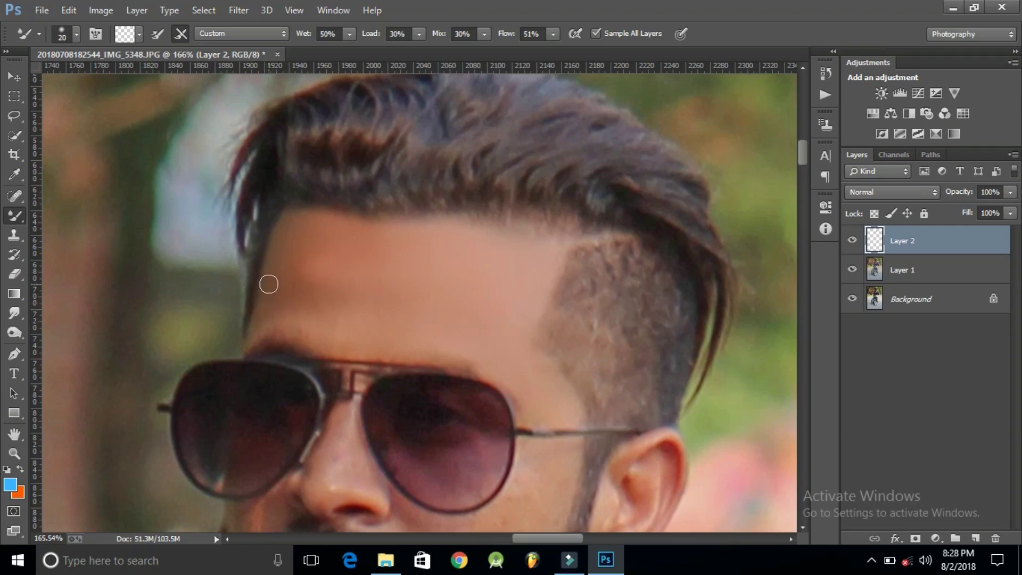
mouse_move(265, 297)
mouse_down()
mouse_move(254, 335)
mouse_move(314, 341)
mouse_up()
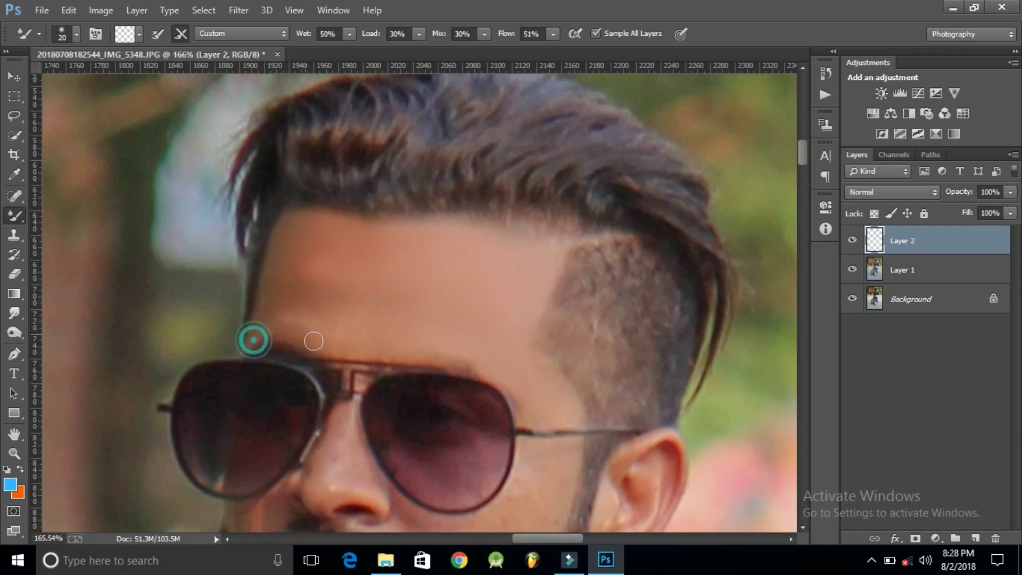
drag(266, 313, 275, 246)
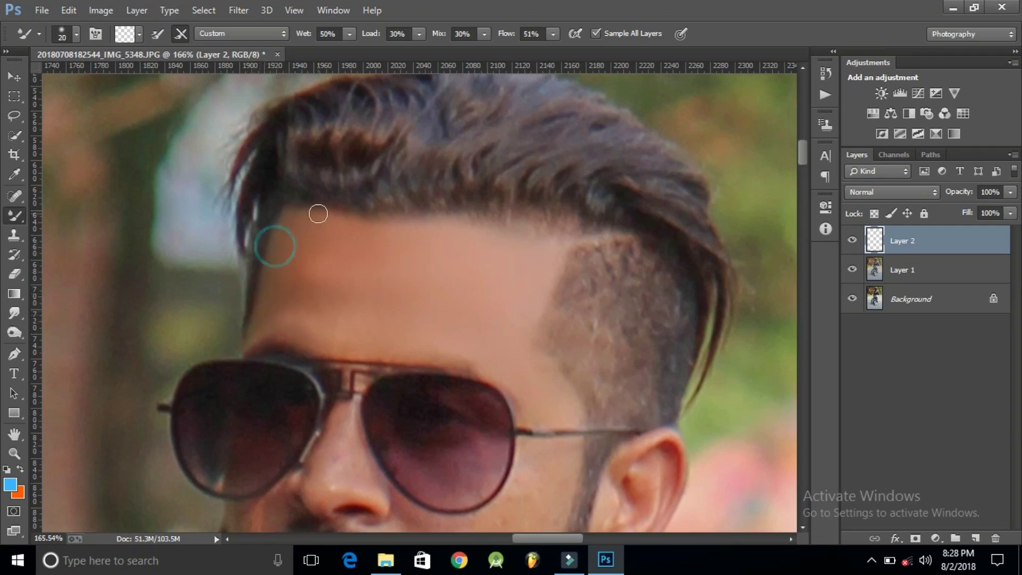
drag(318, 214, 628, 231)
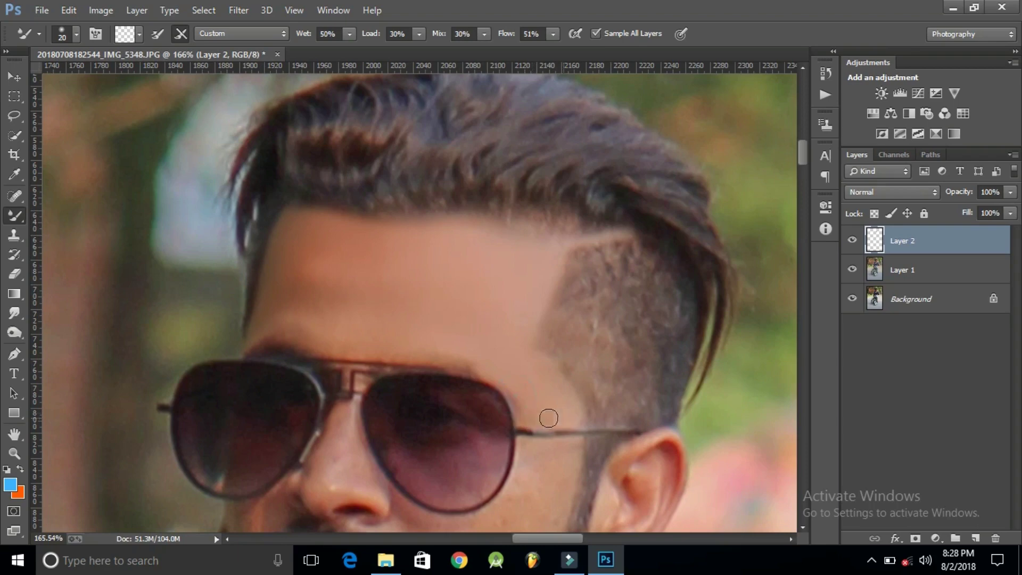
Smooth the nose bridge and both cheeks below the lenses, enlarging the brush to 30 then 35.
mouse_move(354, 400)
mouse_down()
mouse_move(353, 421)
mouse_move(370, 330)
mouse_move(354, 342)
mouse_move(372, 367)
mouse_move(388, 331)
mouse_up()
key(bracketright)
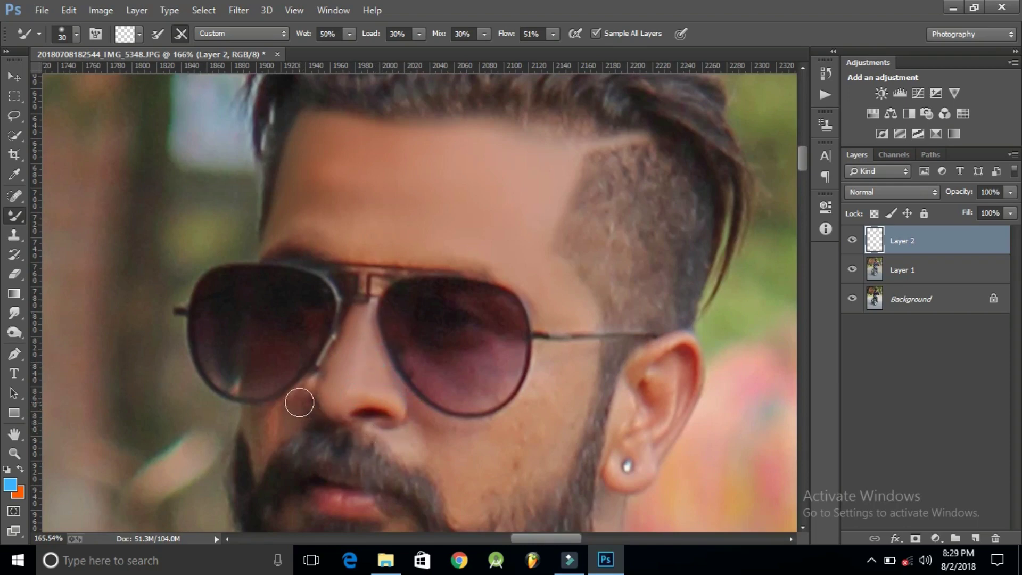
mouse_move(300, 403)
mouse_down()
mouse_move(260, 423)
mouse_move(257, 458)
mouse_up()
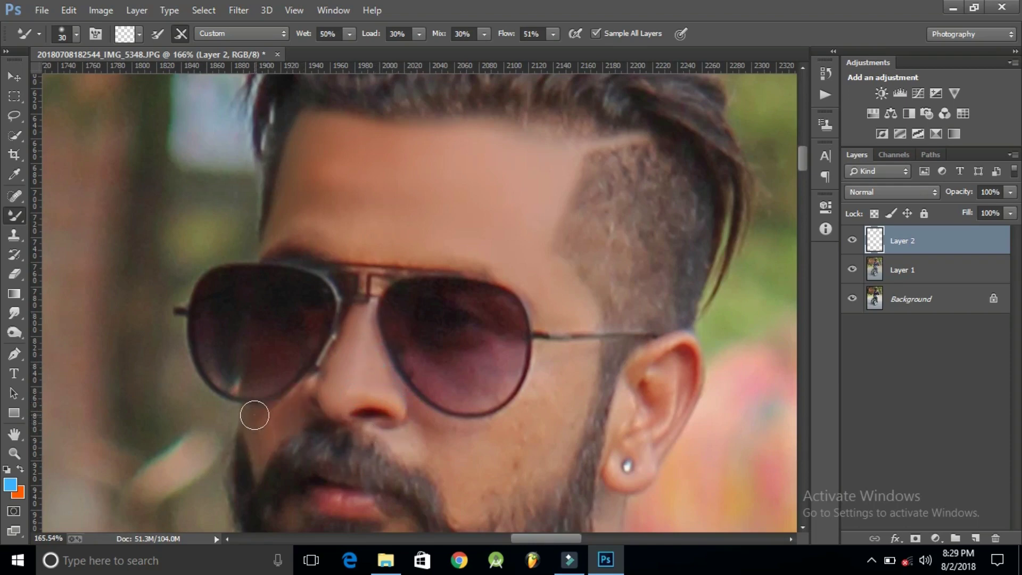
mouse_move(254, 415)
mouse_down()
mouse_move(282, 410)
mouse_move(269, 434)
mouse_up()
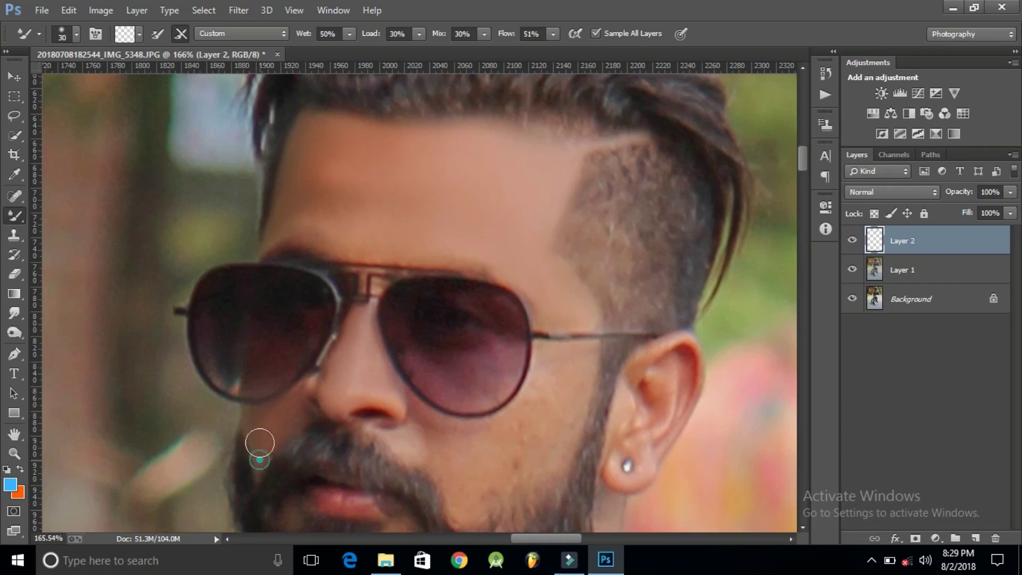
drag(353, 306, 373, 292)
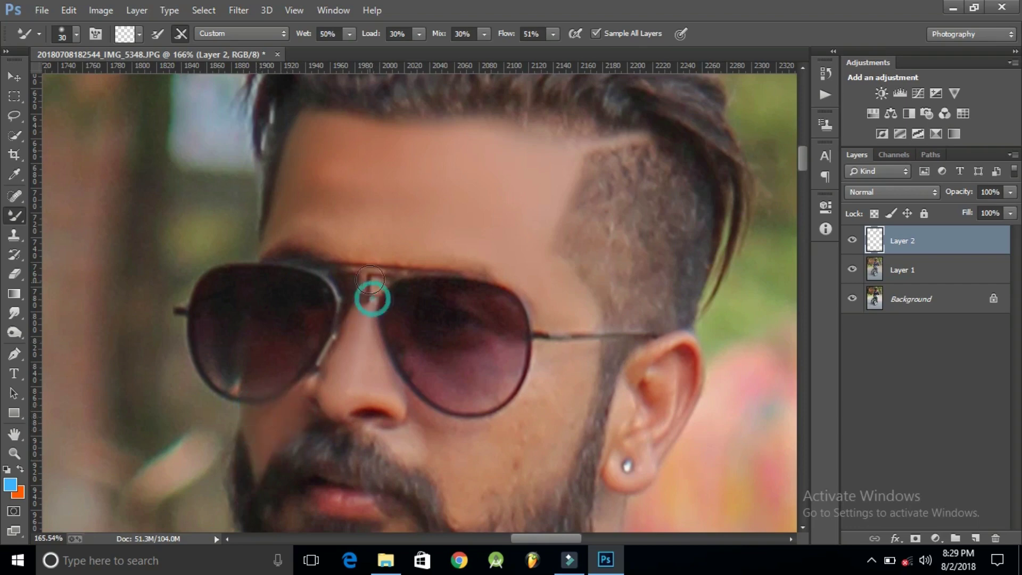
drag(404, 368, 350, 274)
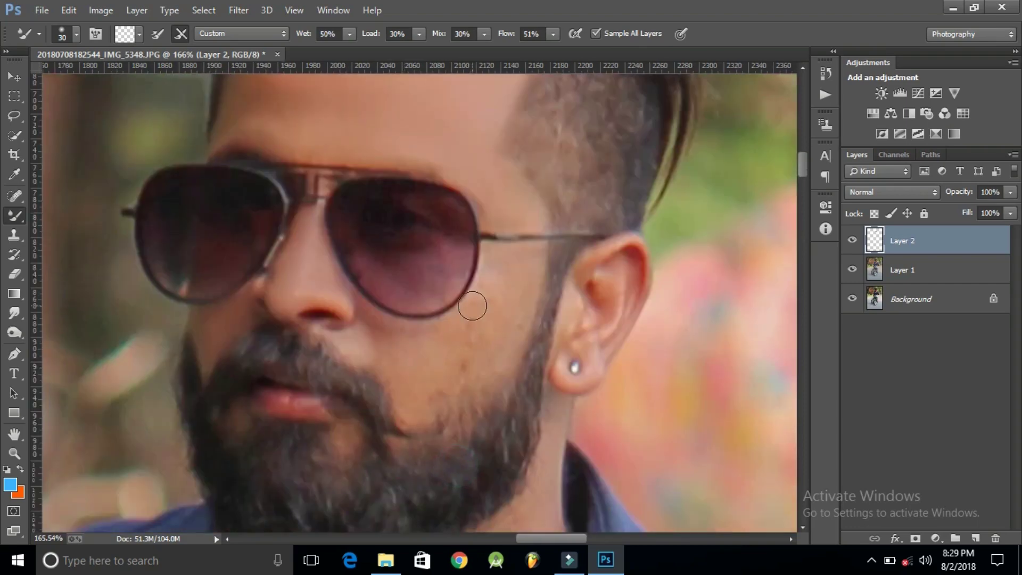
key(bracketright)
mouse_move(490, 270)
mouse_down()
mouse_move(468, 308)
mouse_move(478, 320)
mouse_up()
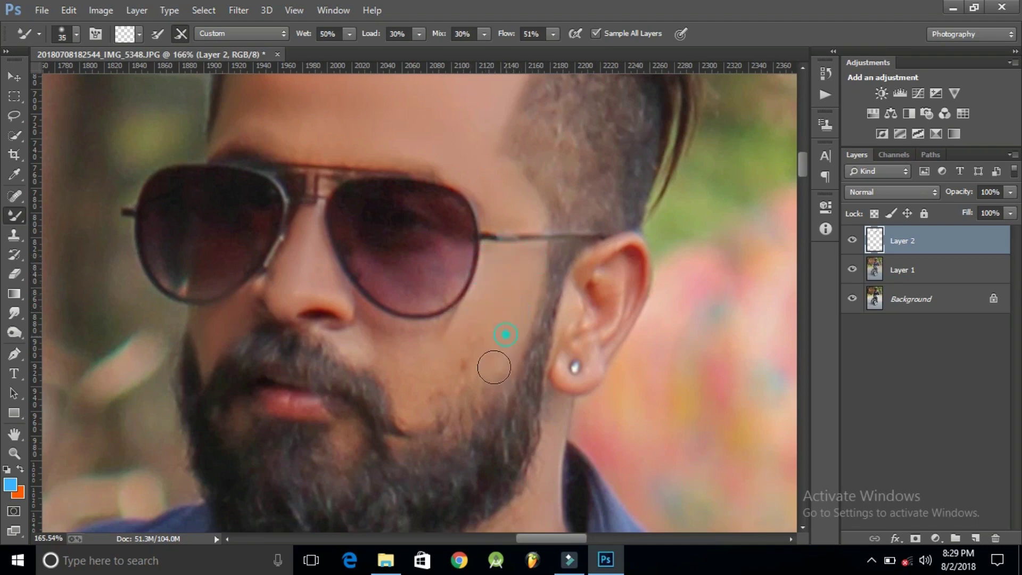
mouse_move(464, 329)
mouse_down()
mouse_move(464, 320)
mouse_move(358, 313)
mouse_move(437, 317)
mouse_move(416, 334)
mouse_move(365, 326)
mouse_move(406, 377)
mouse_up()
Zoom out to the whole face and toggle Layer 2 to compare the retouch.
key(z)
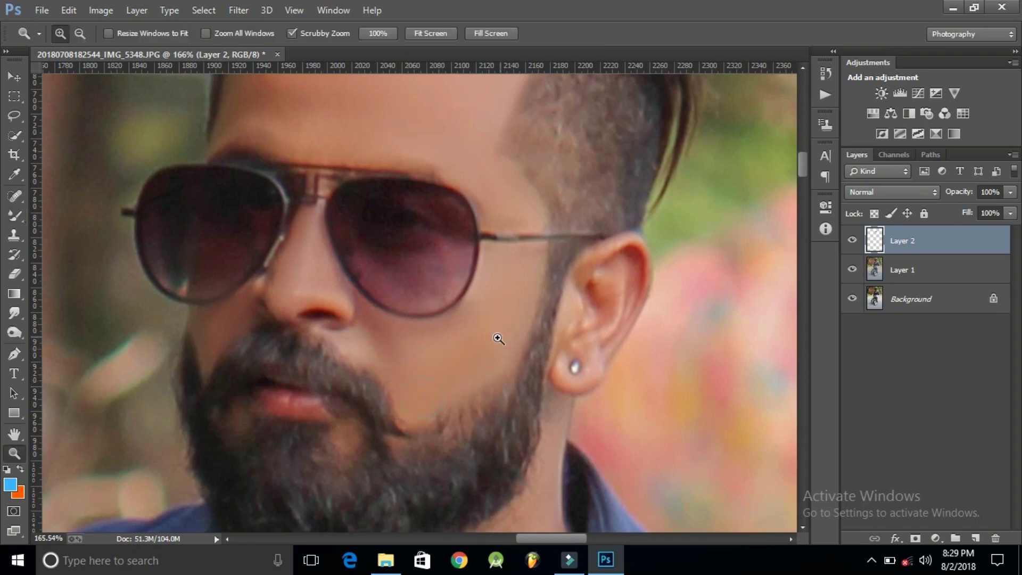
drag(497, 338, 468, 366)
click(853, 240)
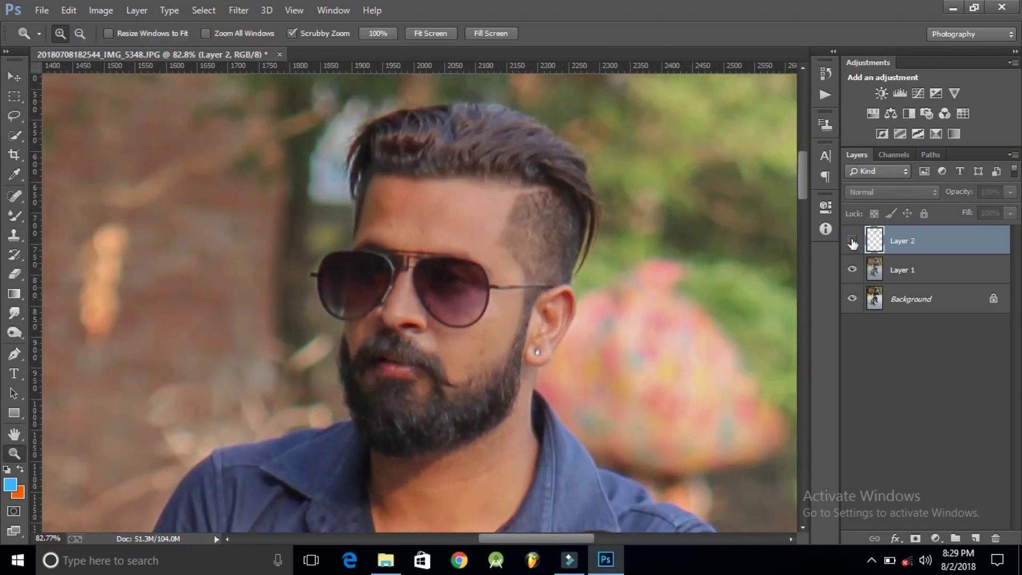
click(852, 240)
click(853, 240)
Zoom in on the ear and smooth its rim with the Mixer Brush at size 30.
mouse_move(558, 325)
mouse_down()
mouse_move(589, 337)
mouse_move(620, 382)
mouse_up()
key(b)
key(bracketleft)
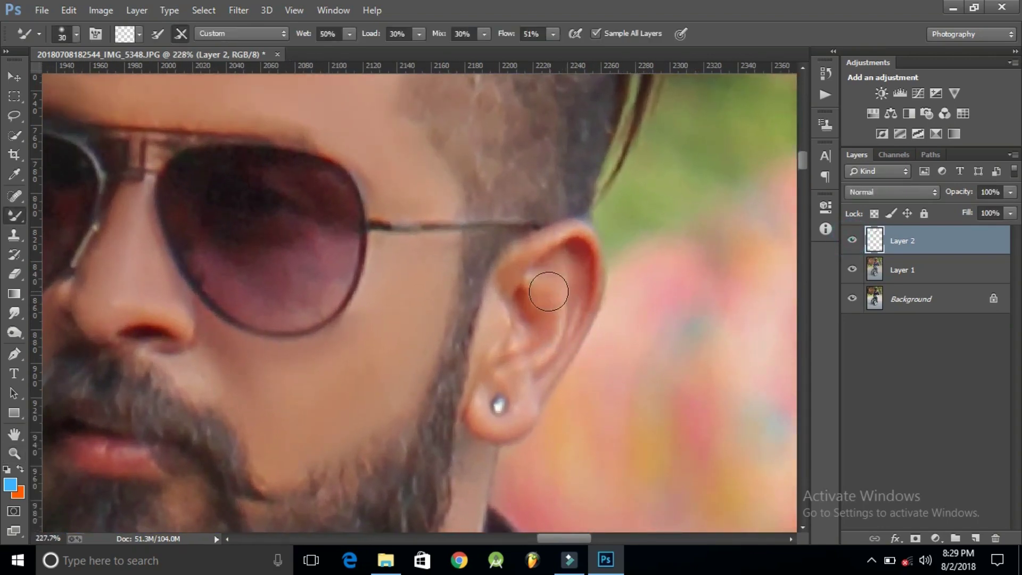
click(491, 322)
drag(578, 251, 545, 373)
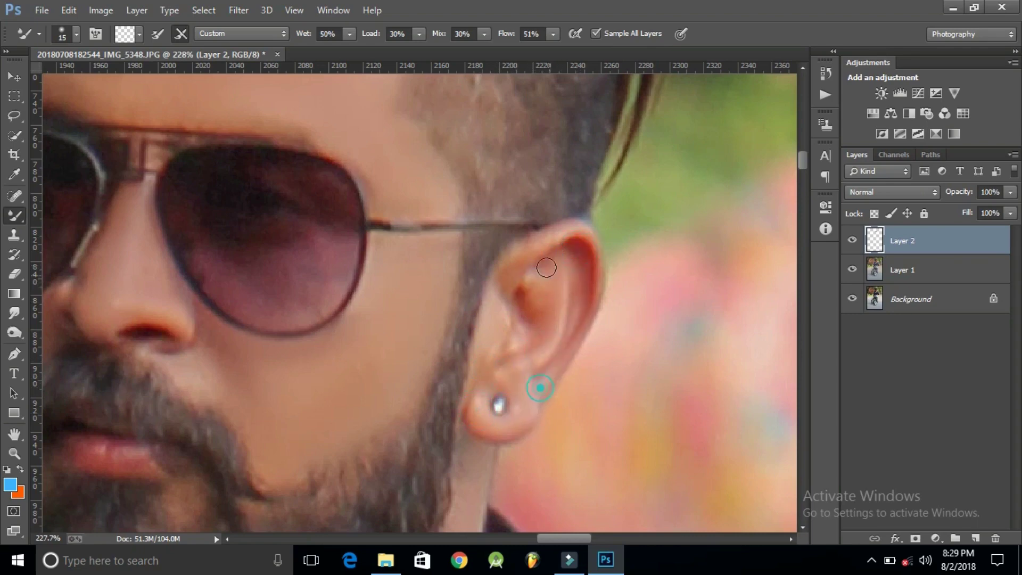
Fit the photo on screen, zoom to the face, and select Layer 1.
key(z)
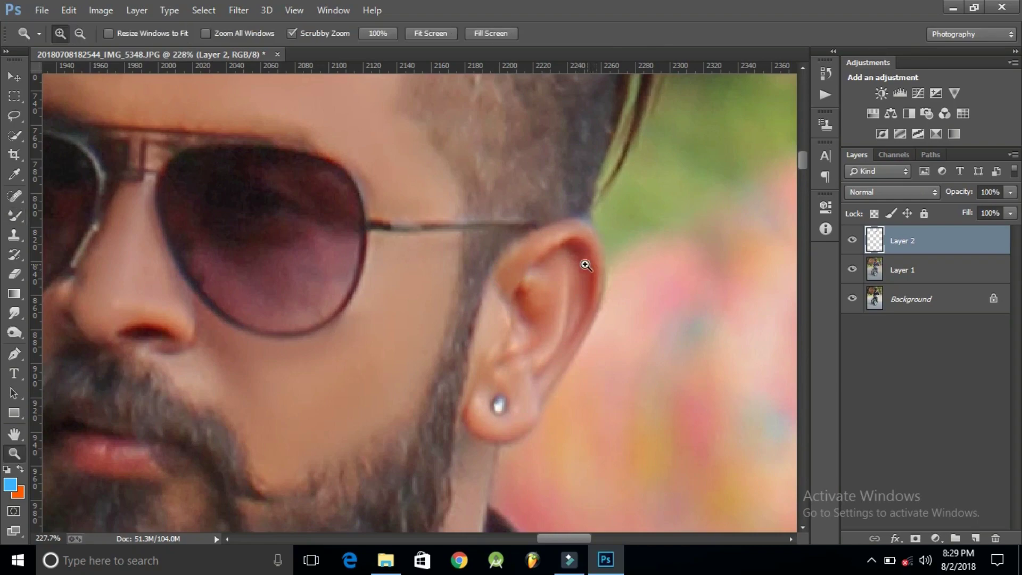
drag(583, 263, 520, 324)
drag(488, 393, 500, 309)
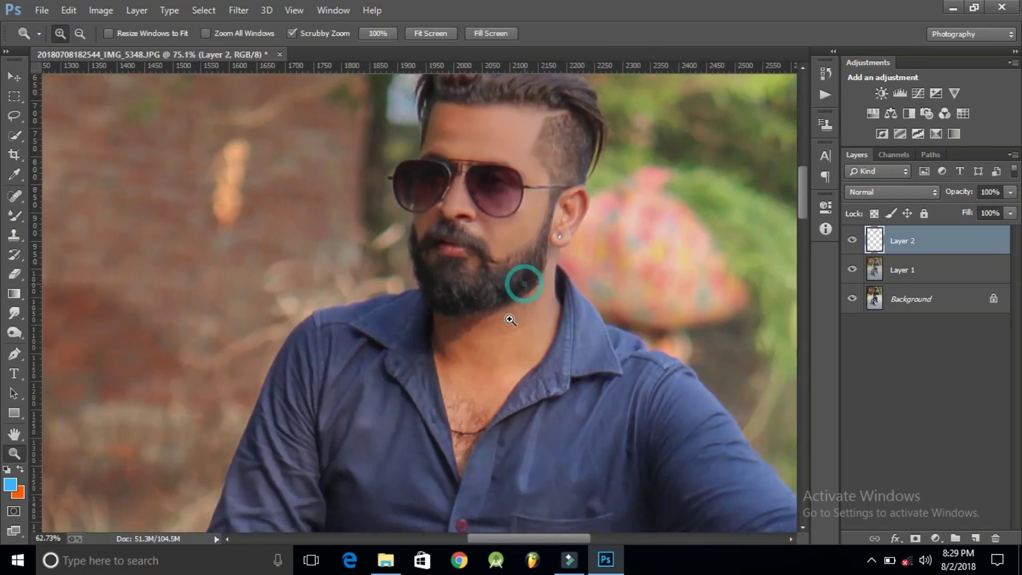
right_click(522, 283)
click(535, 290)
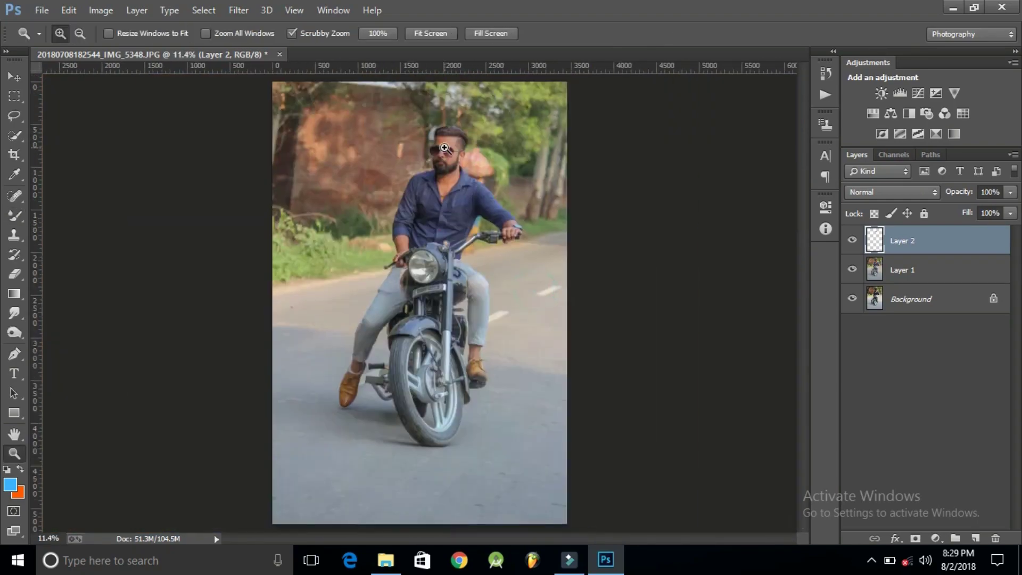
mouse_move(445, 147)
mouse_down()
mouse_move(504, 132)
mouse_move(495, 221)
mouse_up()
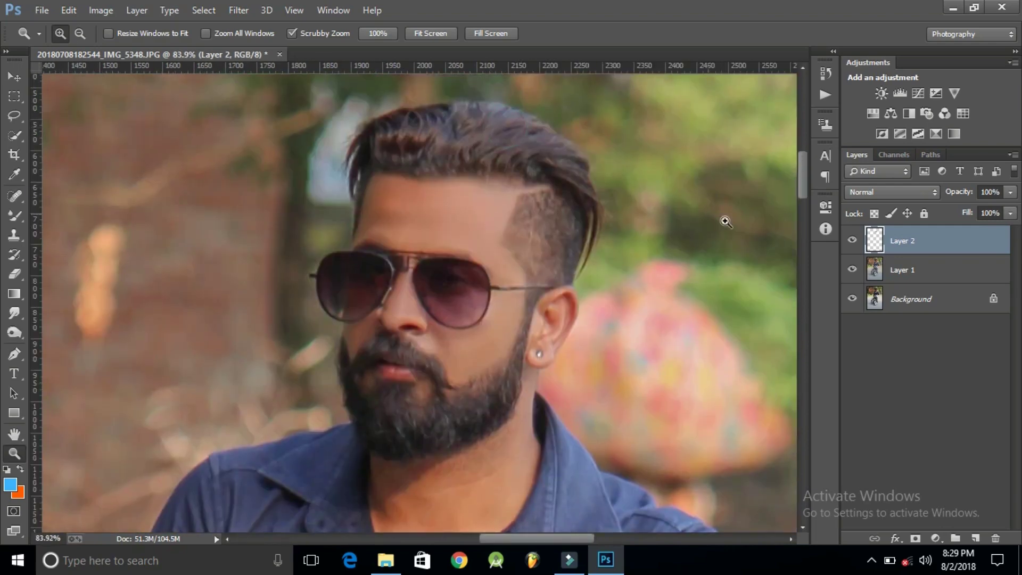
click(929, 270)
Duplicate Layer 1 as Layer 1 copy.
right_click(923, 269)
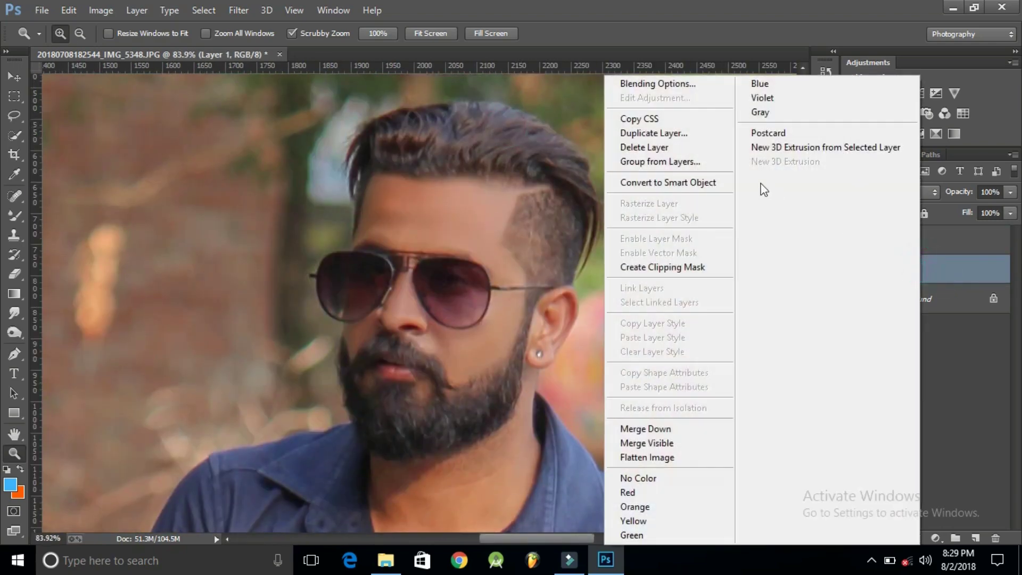
click(676, 141)
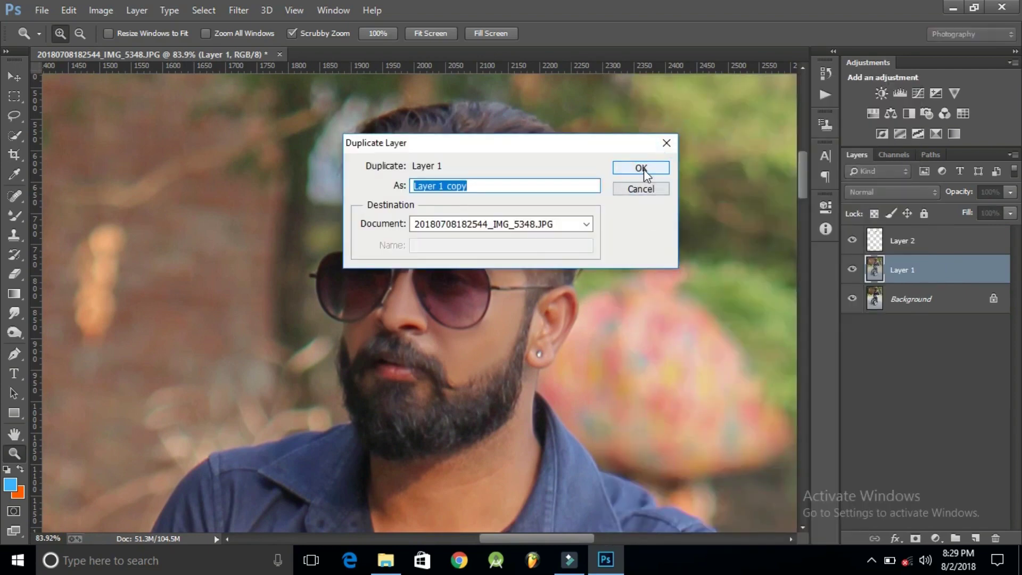
click(642, 168)
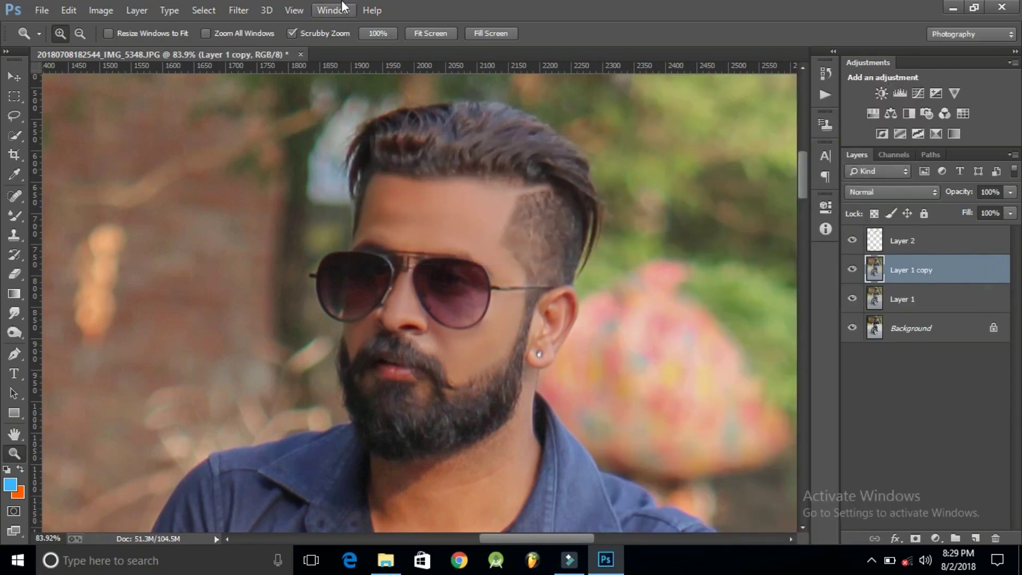
Apply Imagenomic Portraiture with the Smoothing: High preset to Layer 1 copy.
click(238, 10)
mouse_move(266, 396)
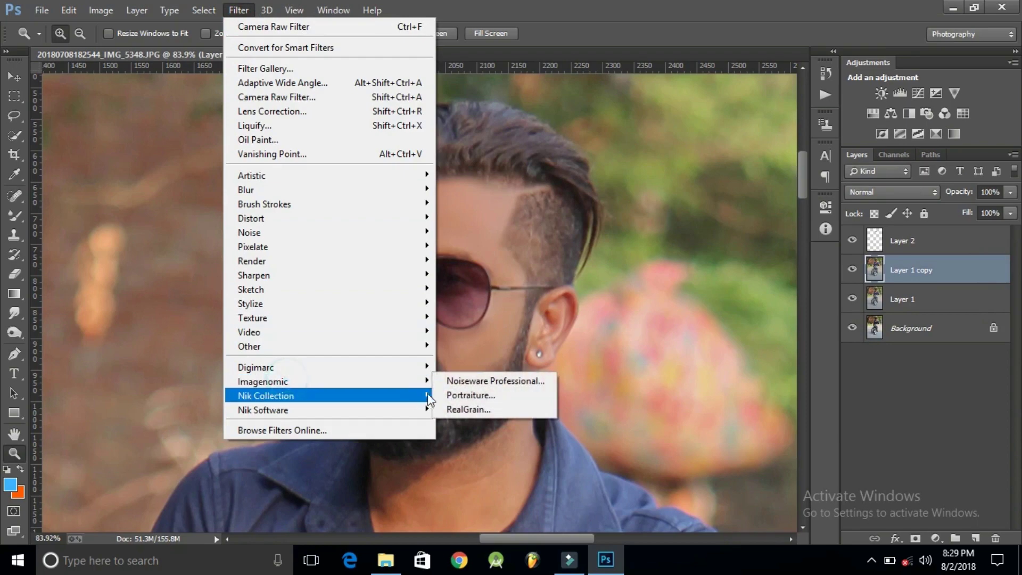
click(452, 395)
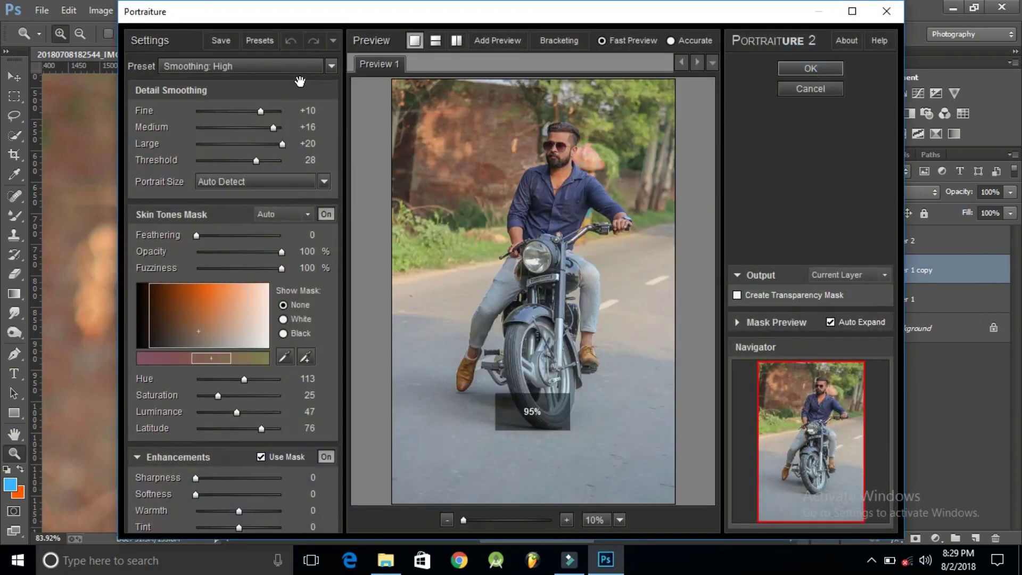
click(298, 68)
click(254, 249)
click(808, 71)
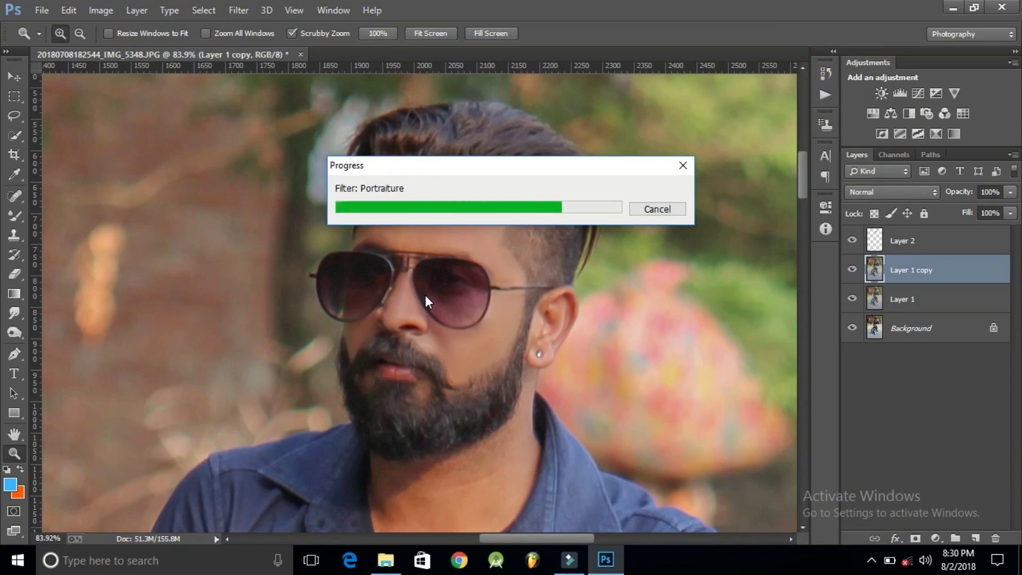
scroll(459, 295, down, 5)
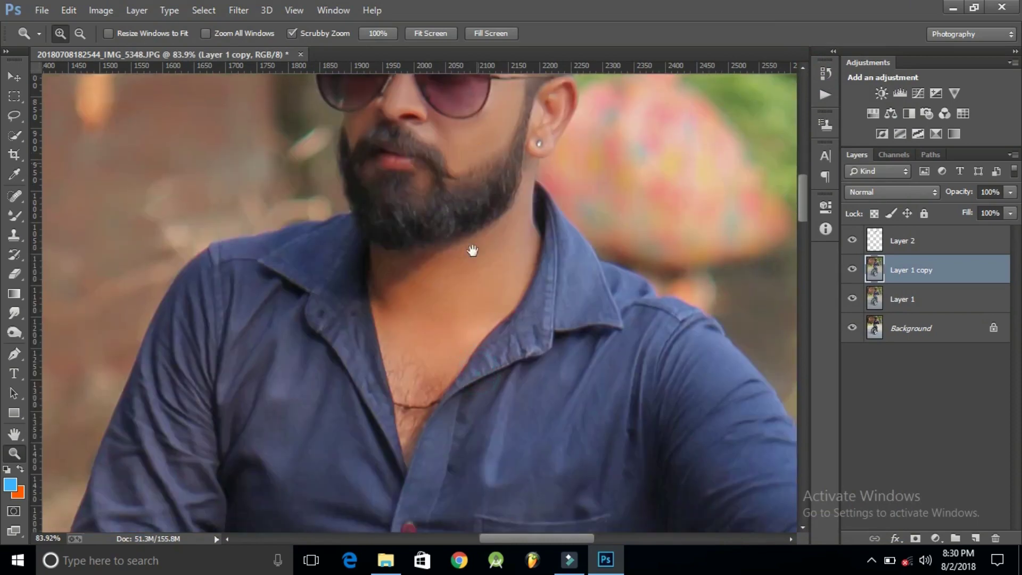
Compare Layer 1 copy on and off, then add a layer mask and select all.
click(853, 269)
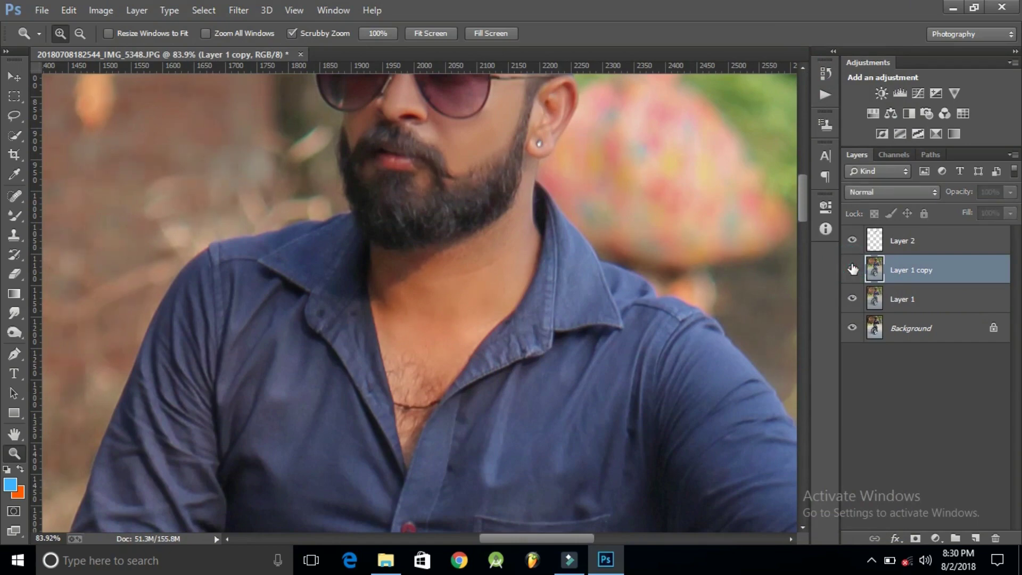
click(853, 269)
click(913, 536)
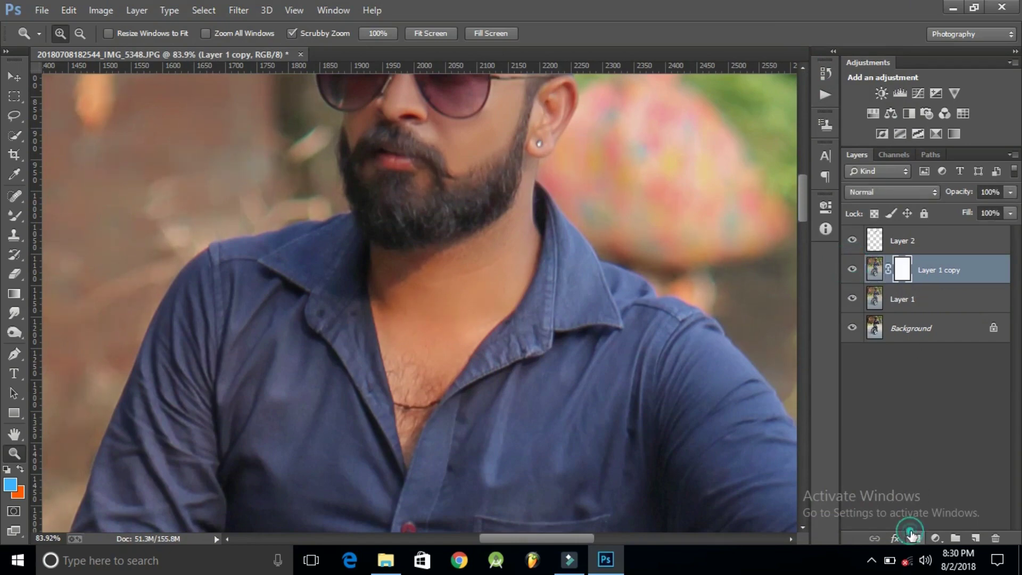
click(203, 10)
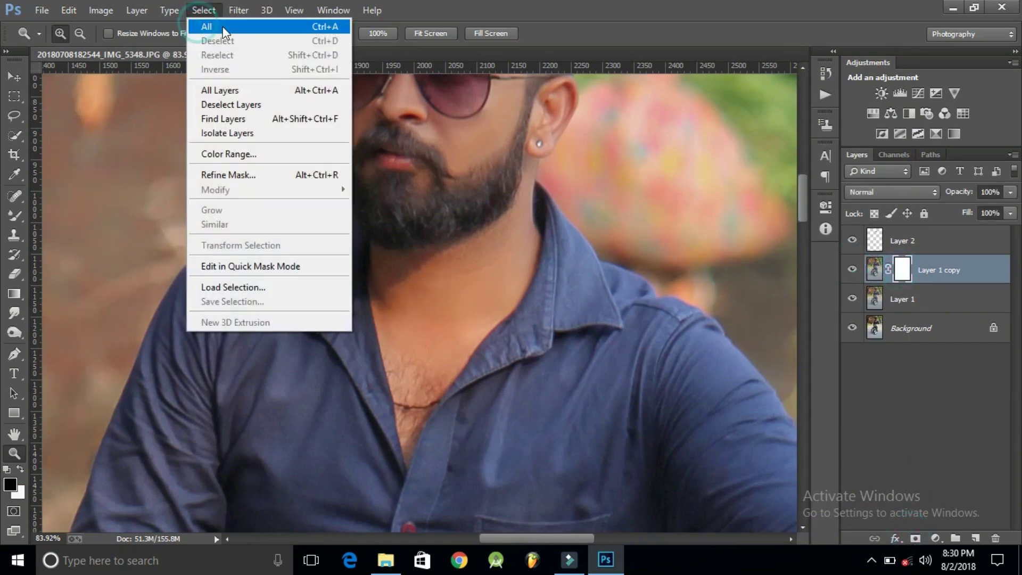
click(443, 102)
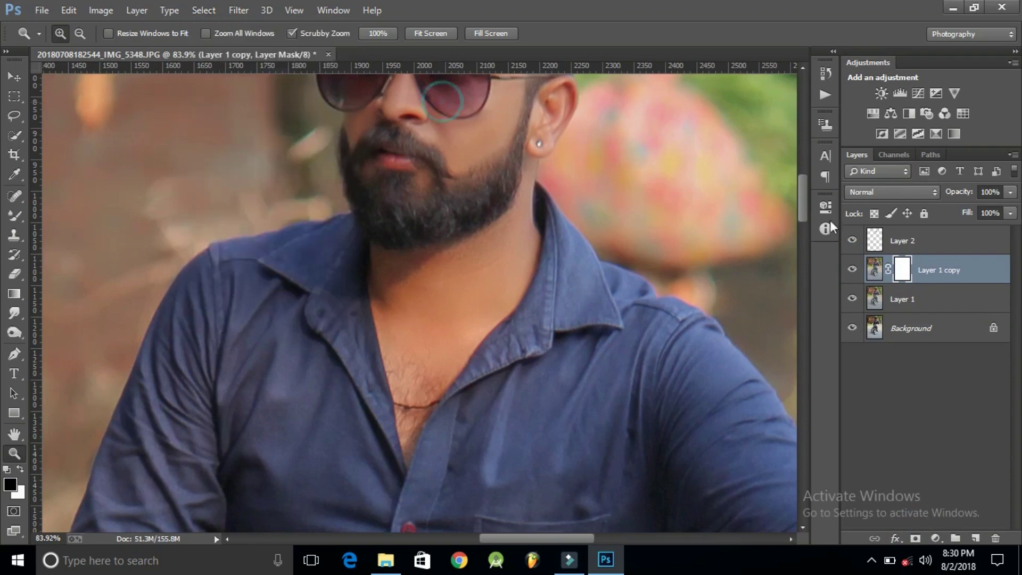
right_click(902, 269)
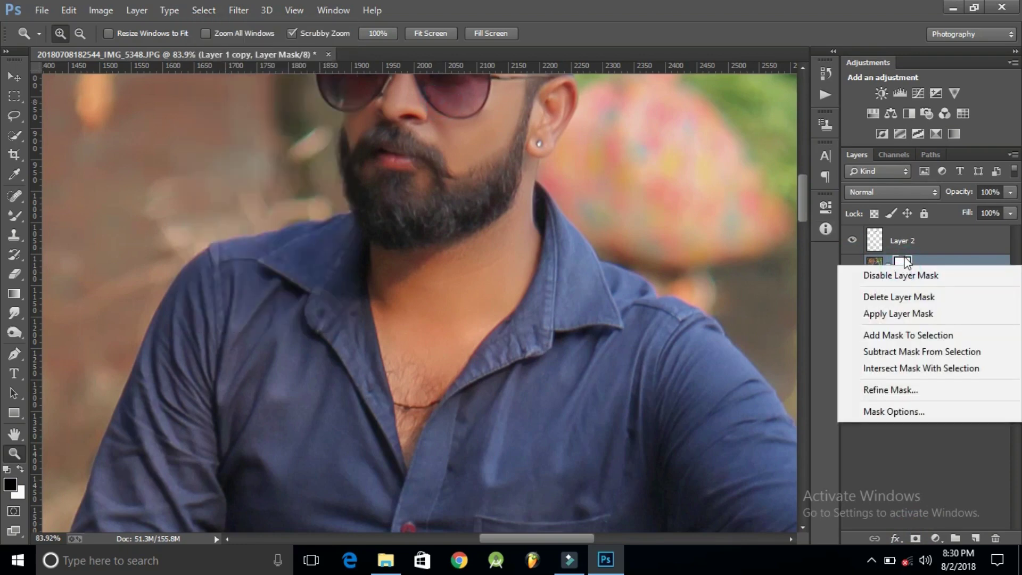
click(905, 261)
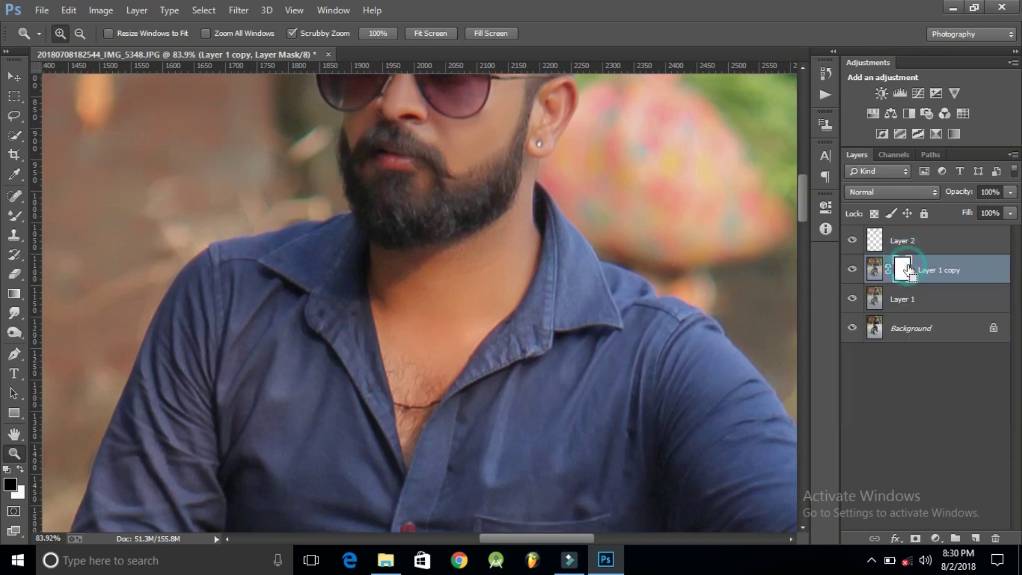
With a 100 px brush at 100% opacity, paint the neck skin into the mask.
click(14, 215)
click(64, 218)
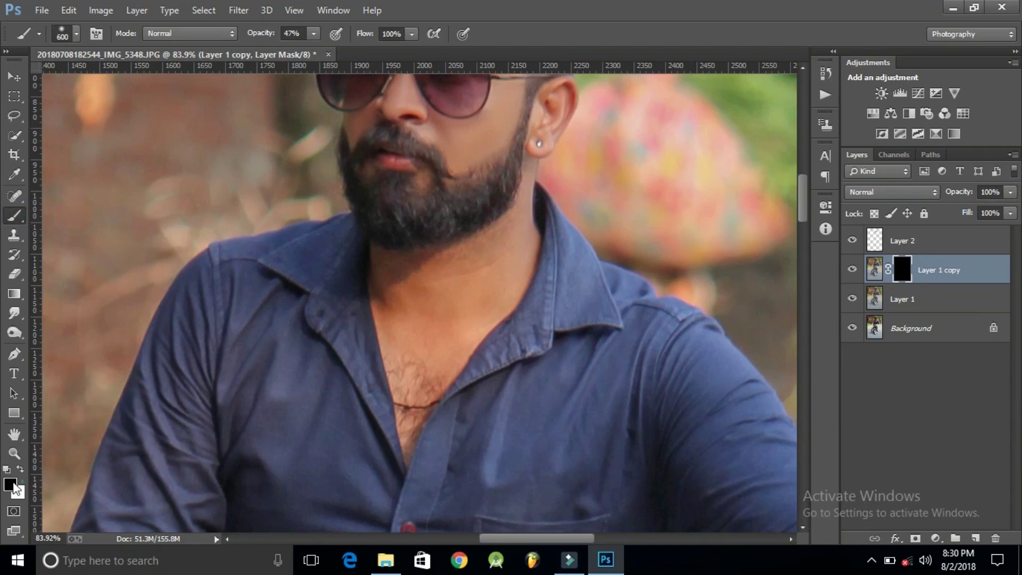
click(11, 485)
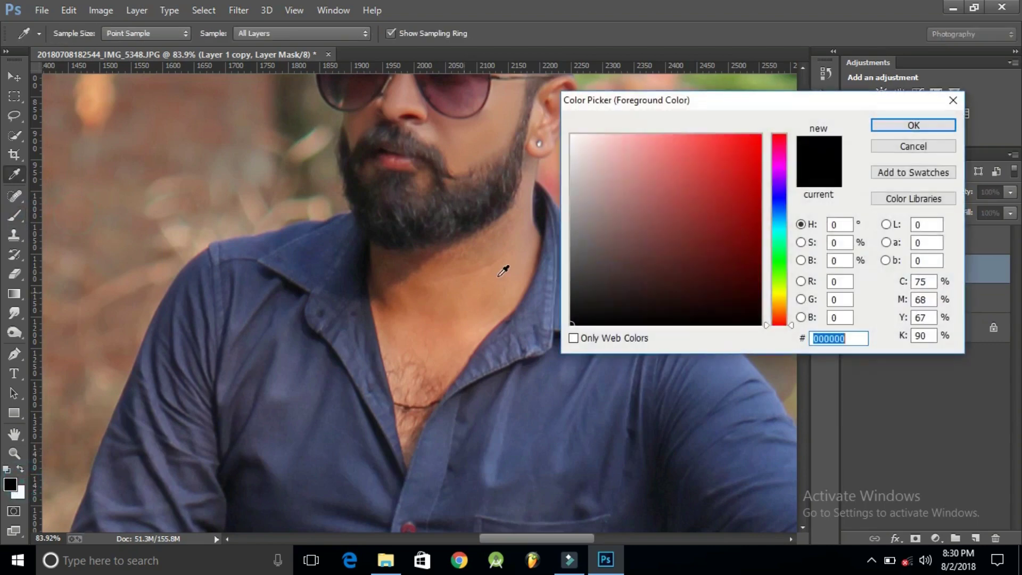
click(900, 126)
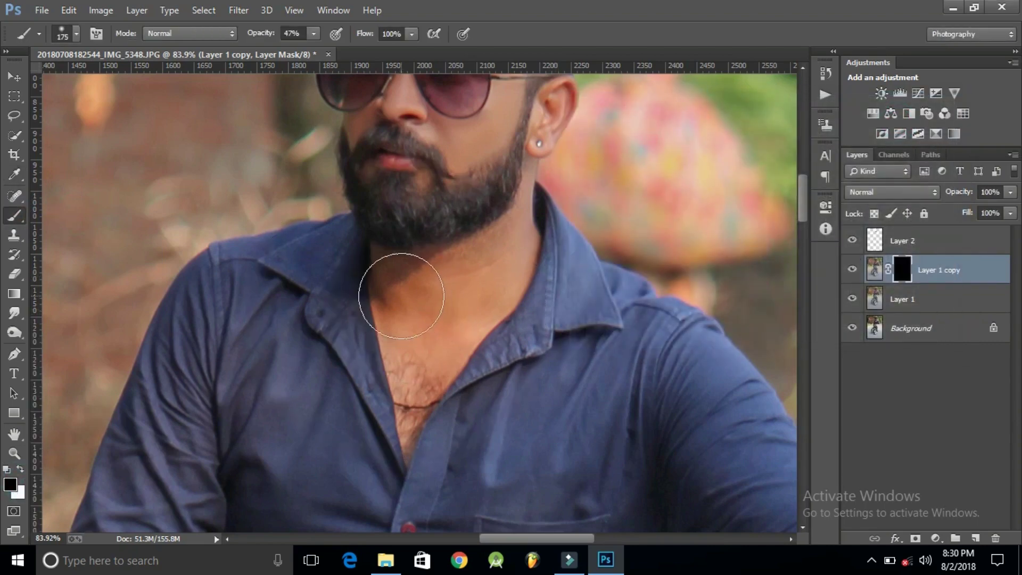
key(bracketleft)
key(bracketleft)
key(bracketleft)
key(0)
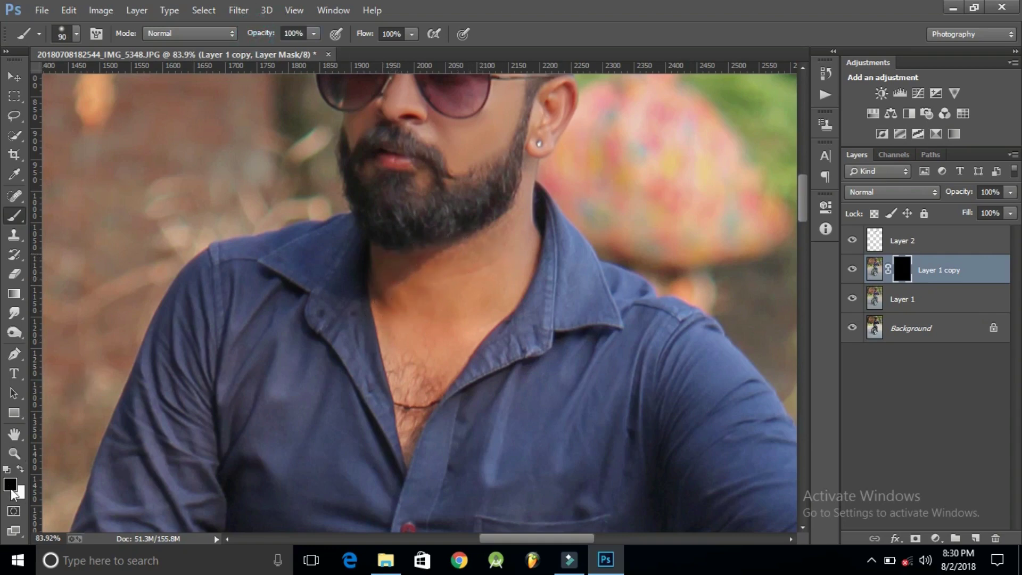
drag(384, 270, 386, 283)
Paint the forearm skin into the mask, then move the view down to the shoe and ankle.
mouse_move(456, 423)
mouse_down()
mouse_move(348, 361)
mouse_move(65, 324)
mouse_up()
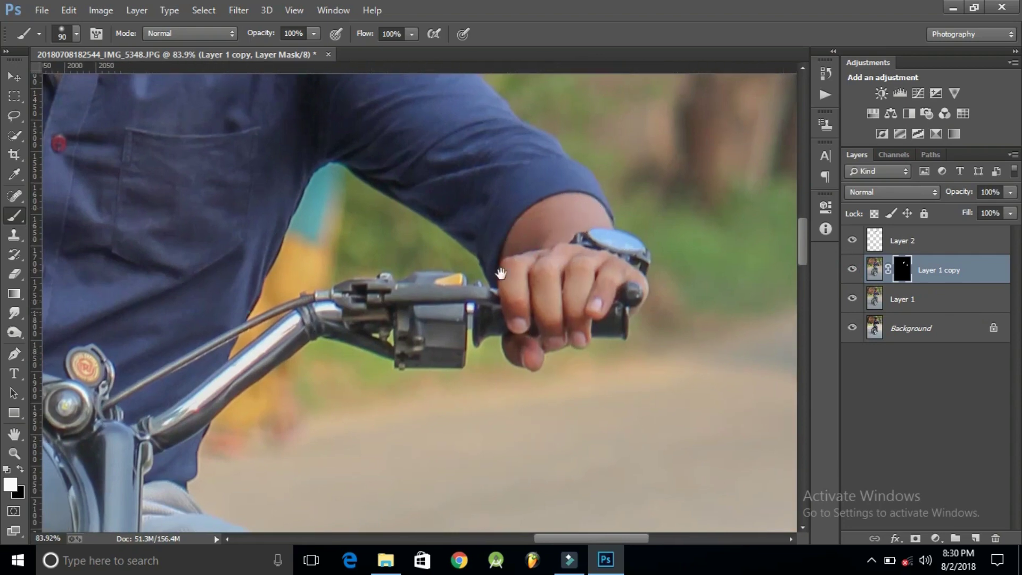
drag(497, 274, 75, 307)
drag(394, 294, 342, 307)
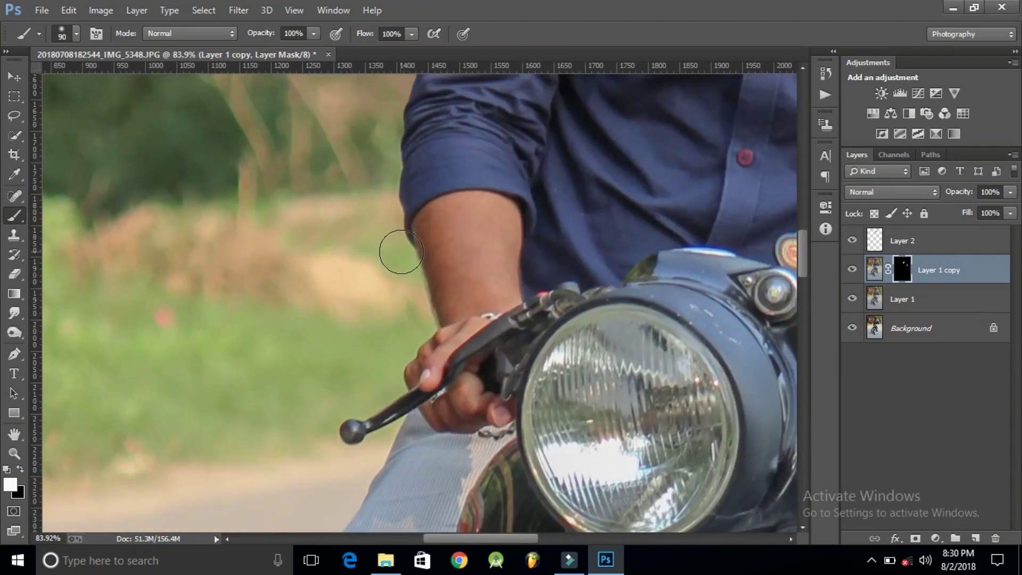
drag(455, 300, 463, 240)
scroll(479, 440, down, 3)
scroll(420, 452, down, 3)
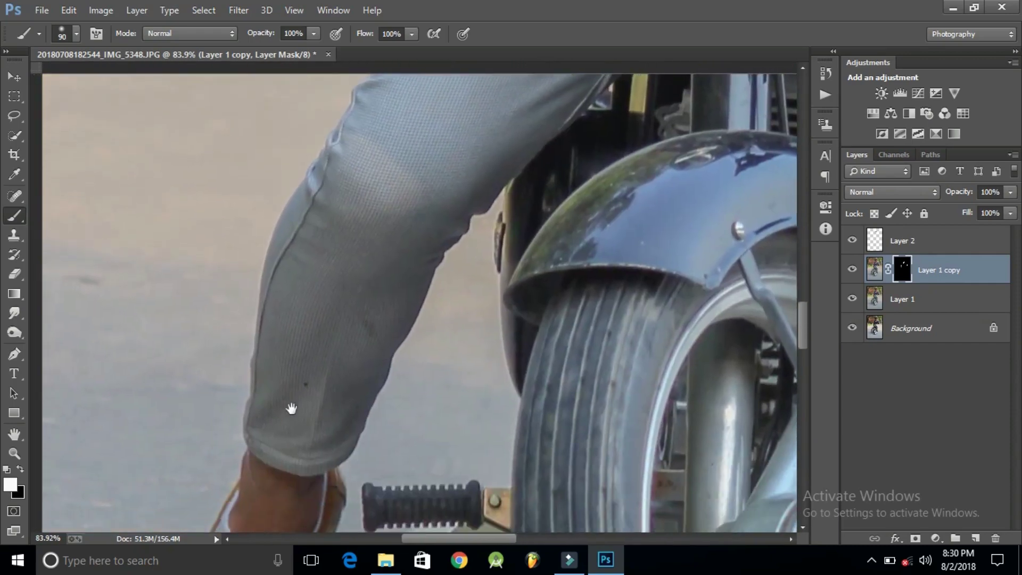
scroll(292, 407, down, 3)
scroll(292, 401, down, 3)
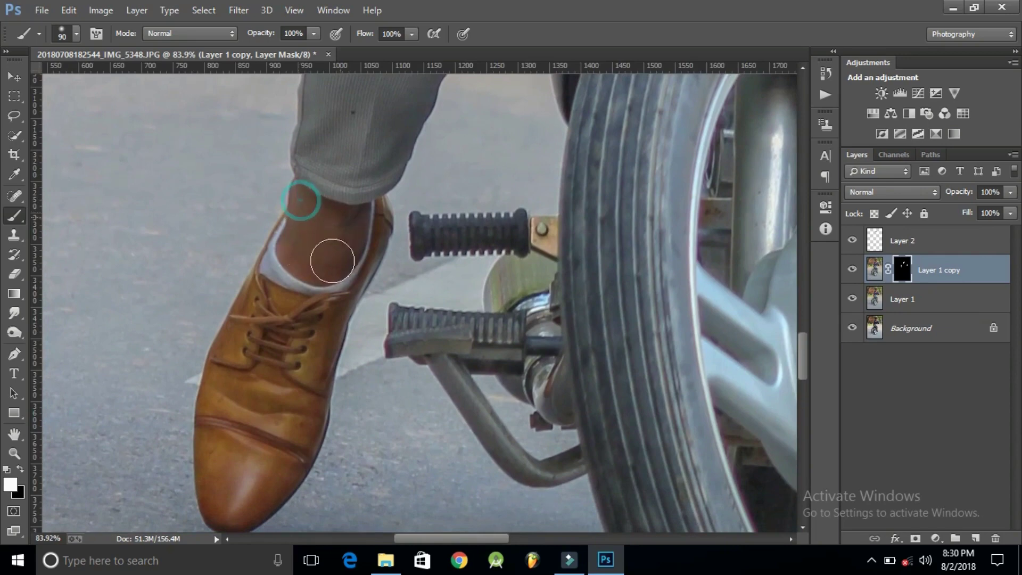
scroll(417, 297, right, 5)
drag(417, 297, 219, 350)
key(ctrl+r)
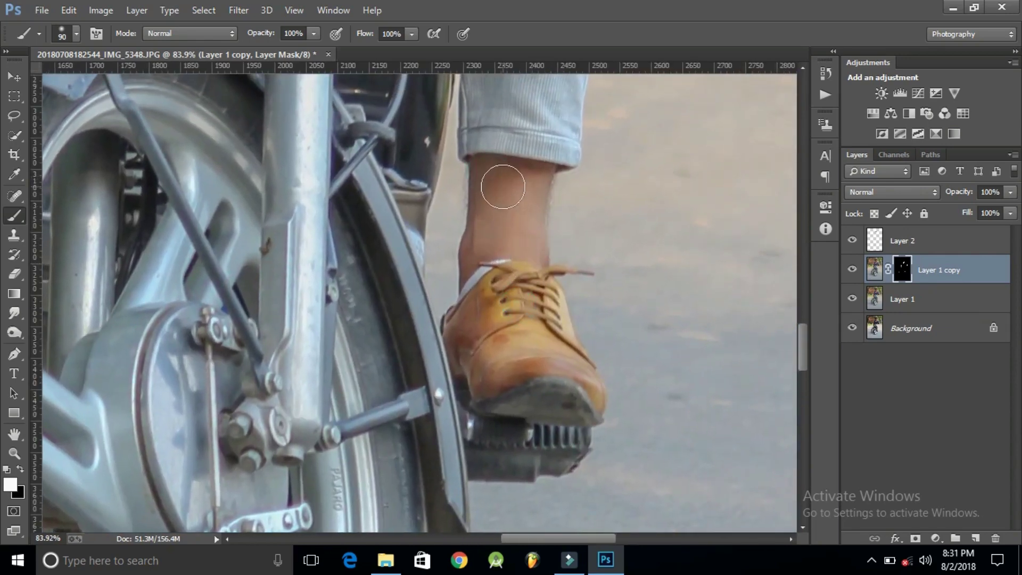
key(z)
Fit the image on screen and place the first Pen path point at the road's left edge.
right_click(505, 167)
click(522, 174)
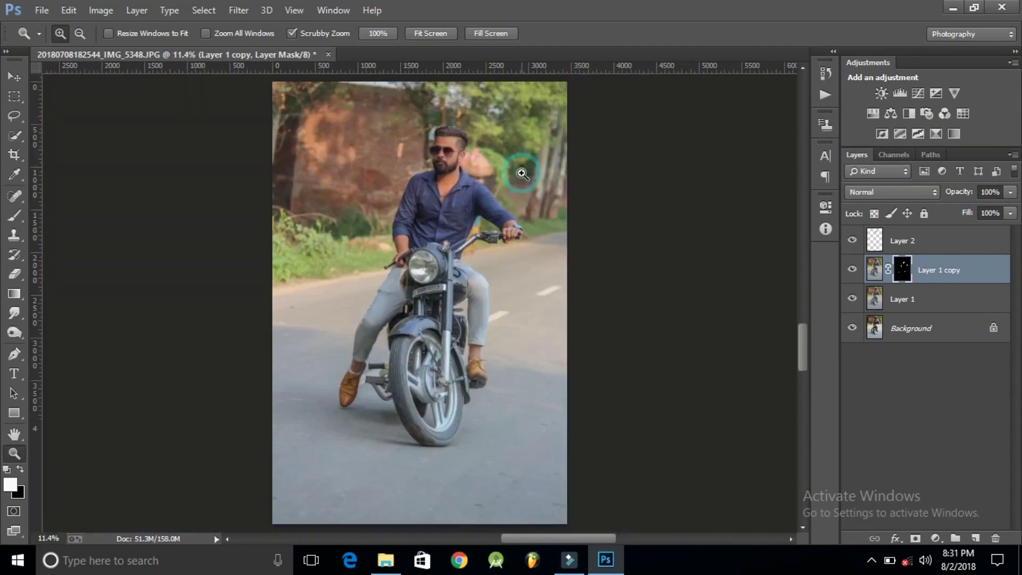
drag(450, 139, 480, 139)
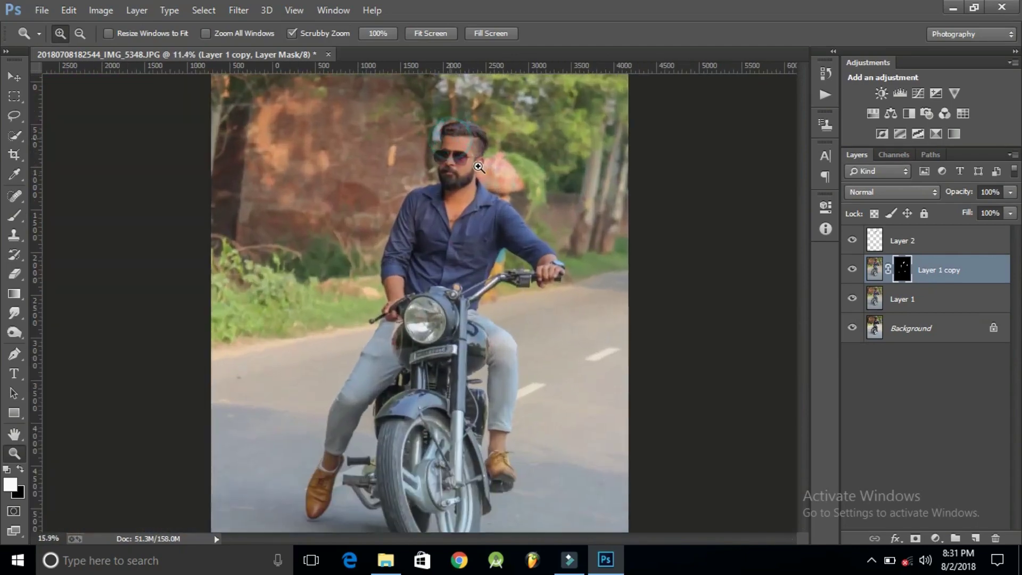
click(18, 349)
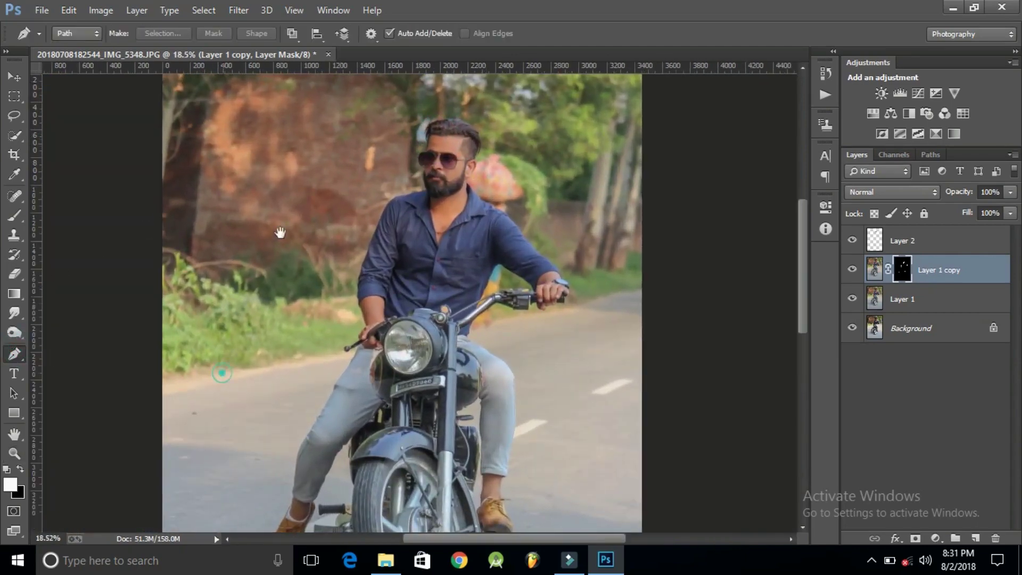
scroll(268, 304, down, 3)
click(264, 301)
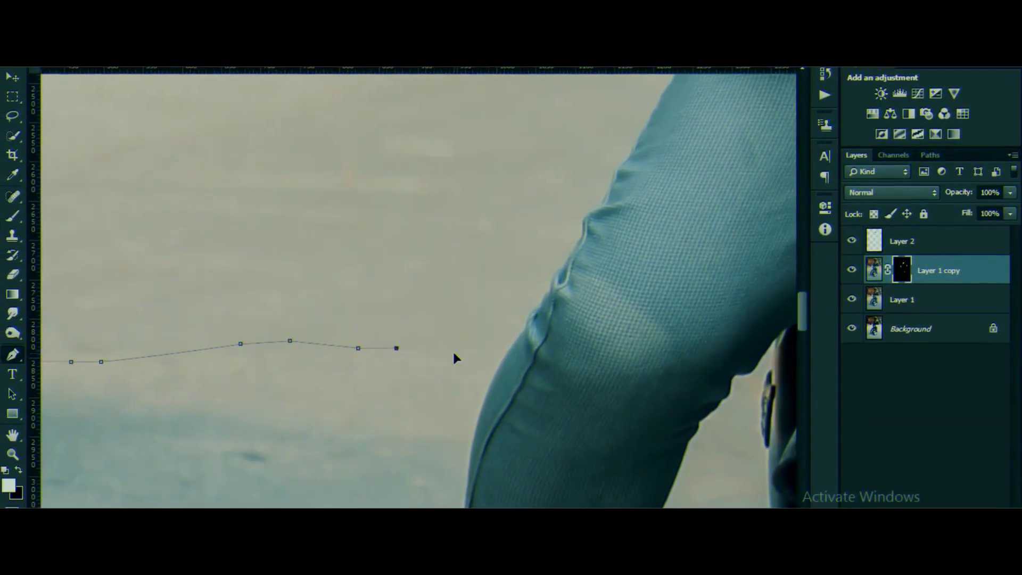
Extend the Pen path along the road edge, up the leg, and past the fingers and handlebar.
click(426, 350)
click(481, 358)
click(507, 355)
click(528, 322)
click(548, 295)
click(556, 274)
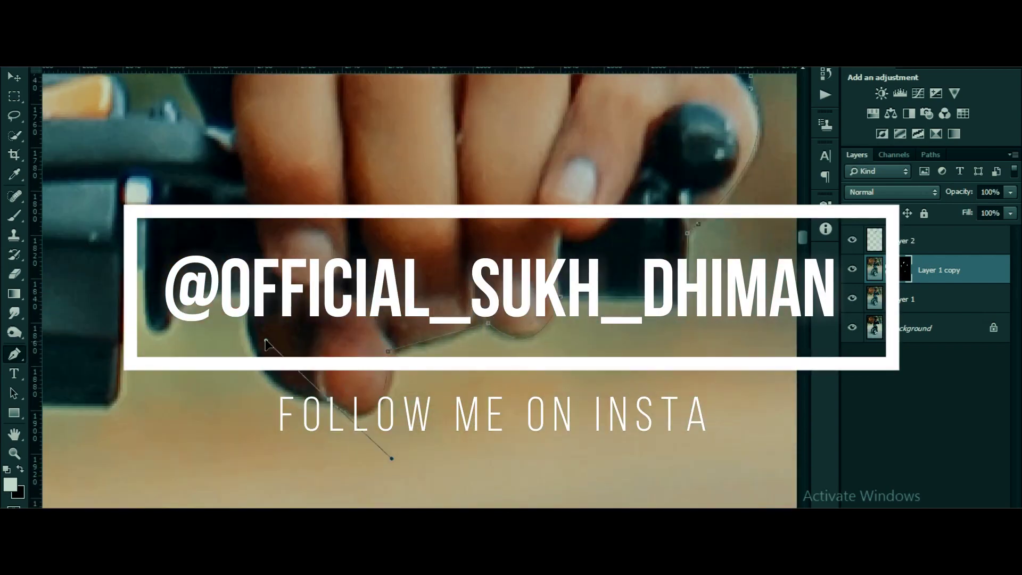
click(167, 322)
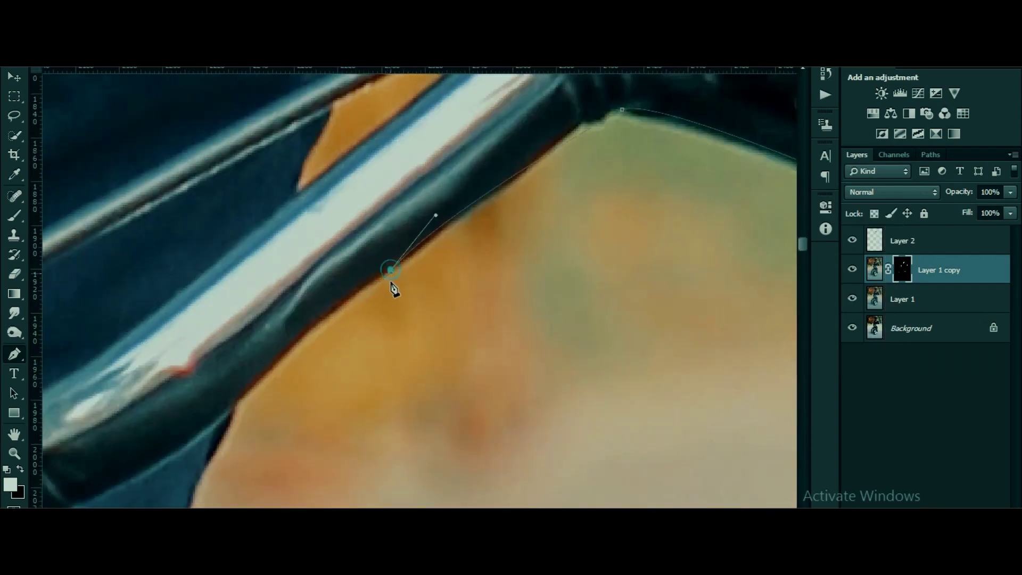
click(355, 320)
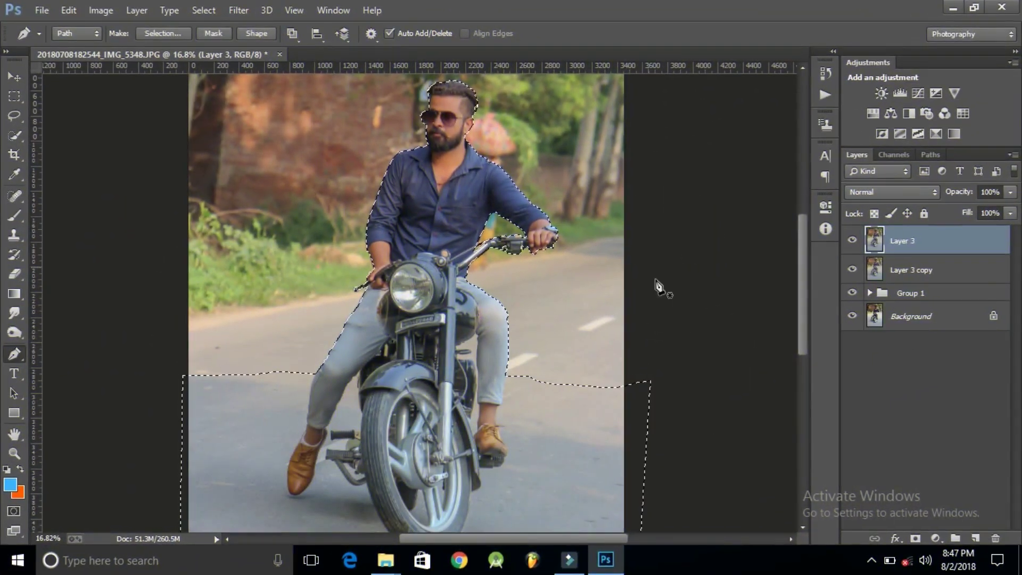
Mask Layer 3 to the selection and add a b1b1b1 grey Solid Color fill layer.
click(916, 537)
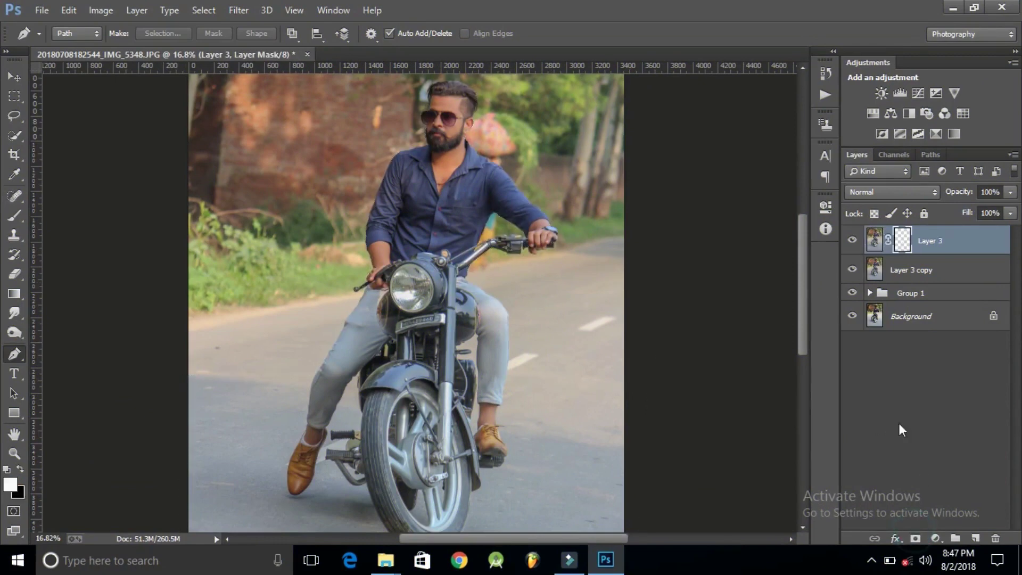
click(908, 271)
click(935, 538)
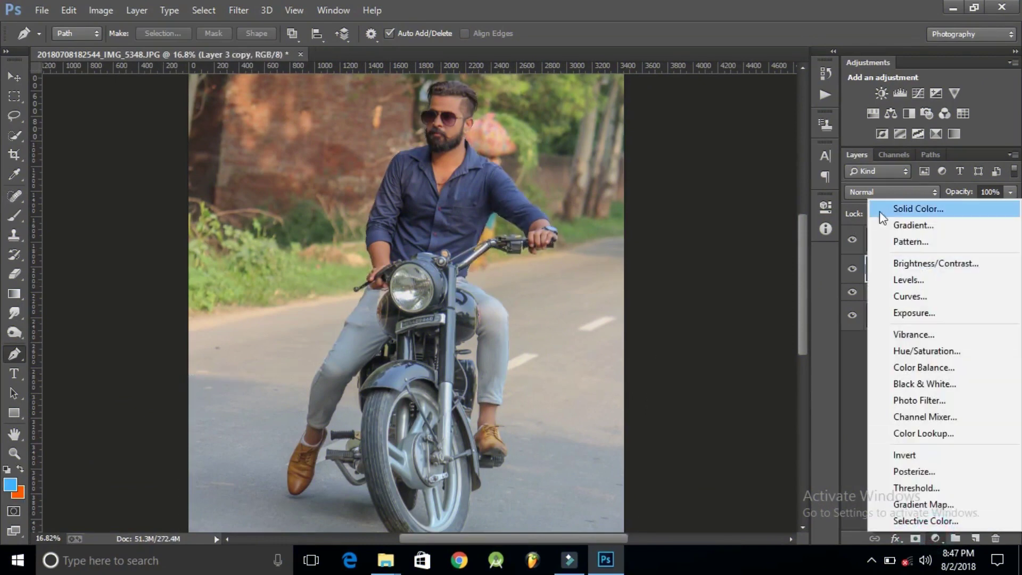
click(921, 207)
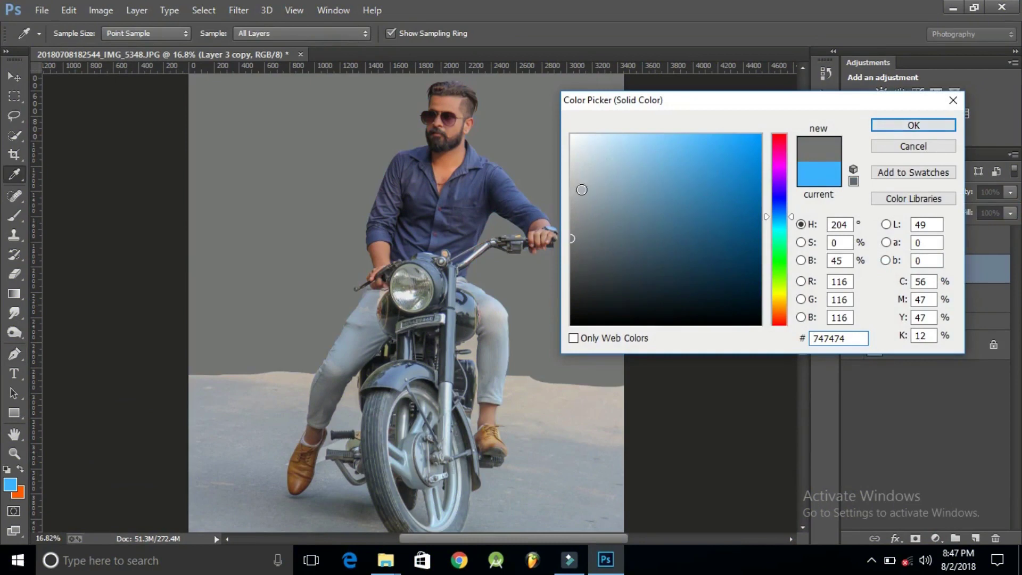
text(cccccc)
click(579, 192)
click(914, 125)
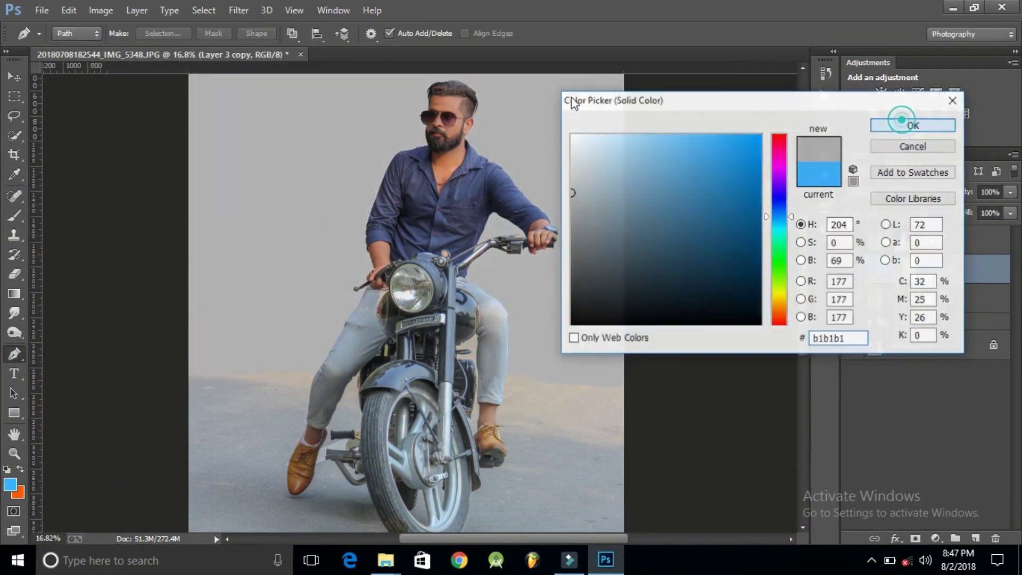
Zoom in on the rider's head to check the cutout, then target Layer 3's mask.
key(z)
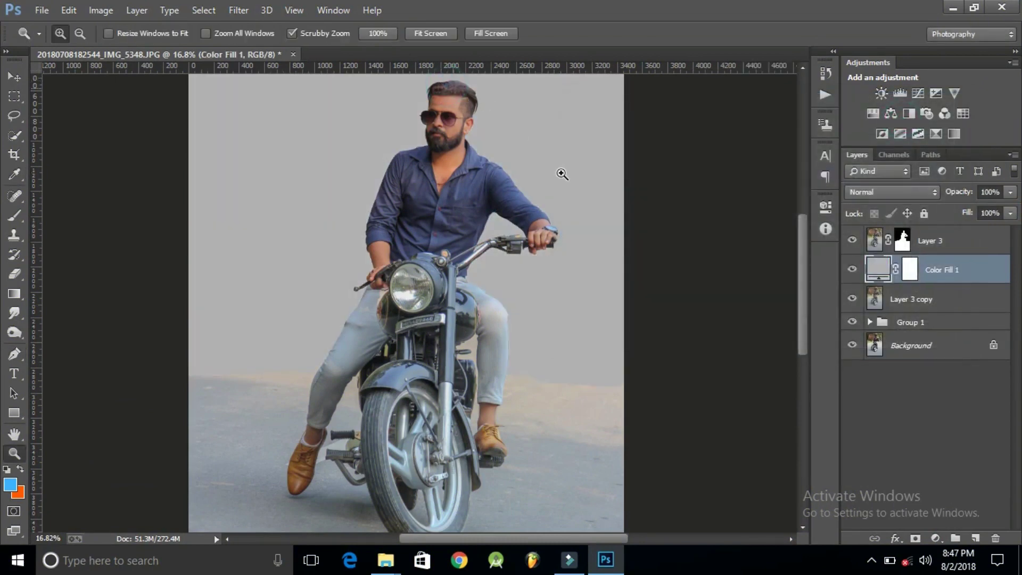
key(ctrl+plus)
drag(562, 174, 552, 215)
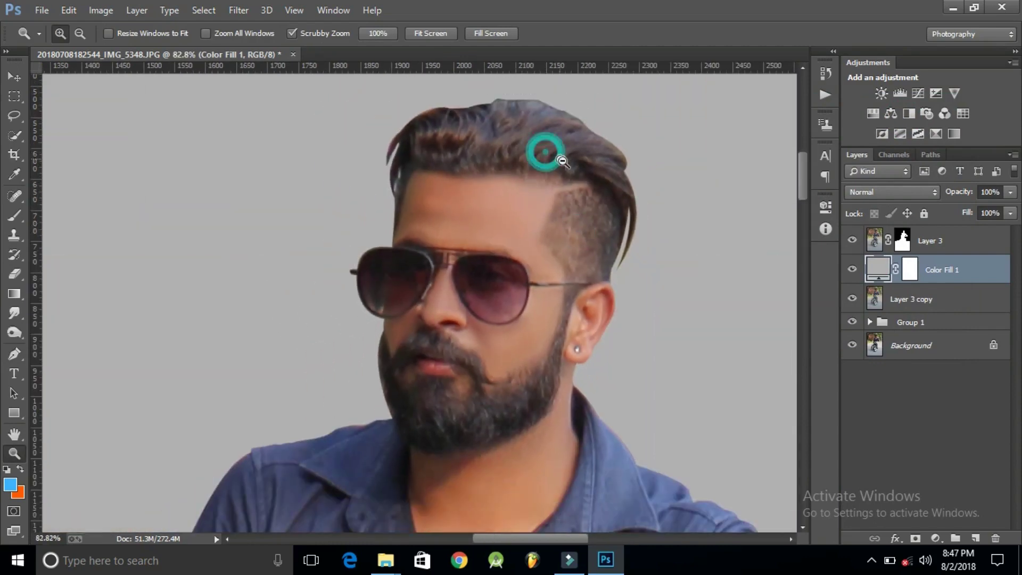
drag(544, 151, 533, 151)
click(899, 241)
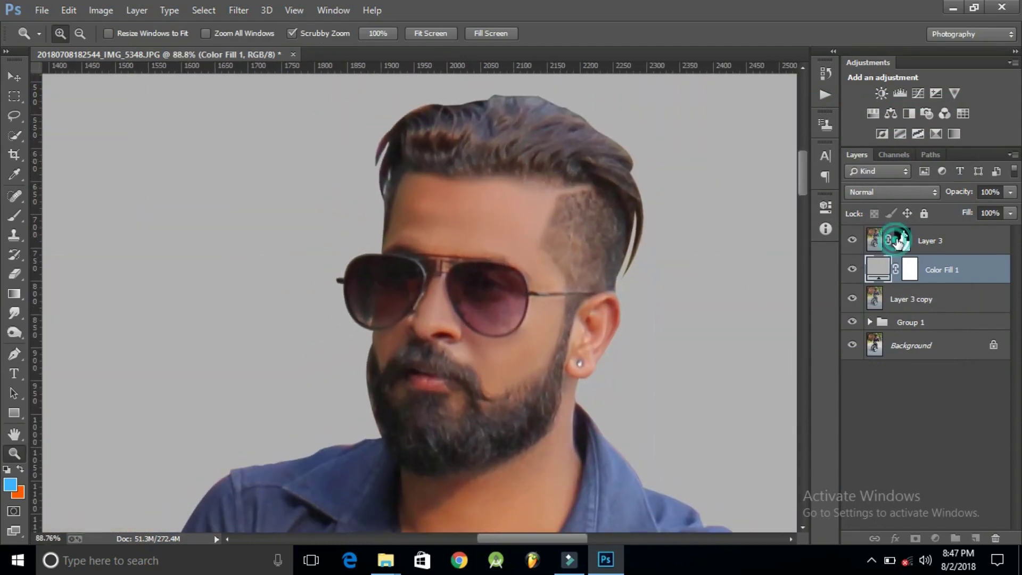
Use Refine Mask on Layer 3's mask to brush the hair top, sides and left jaw, with Shift Edge -5.
right_click(904, 242)
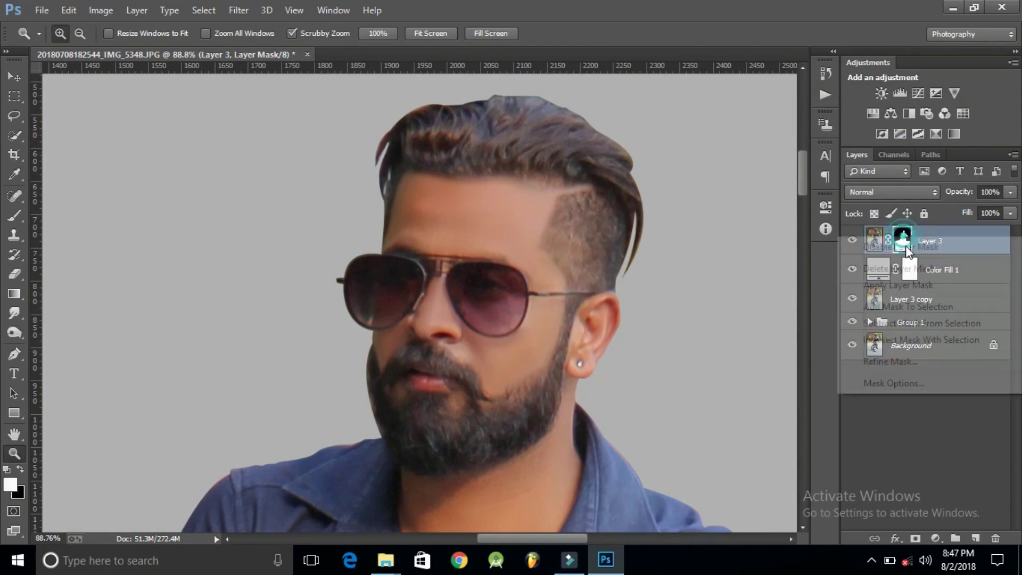
click(900, 365)
mouse_move(429, 109)
mouse_down()
mouse_move(460, 100)
mouse_move(597, 123)
mouse_up()
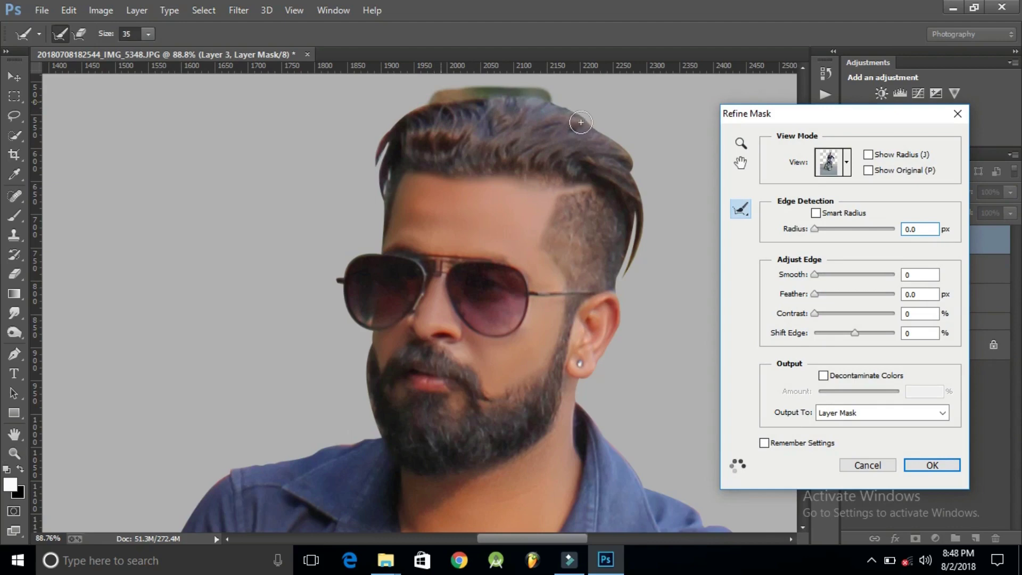
mouse_move(548, 96)
mouse_down()
mouse_move(641, 249)
mouse_move(631, 272)
mouse_up()
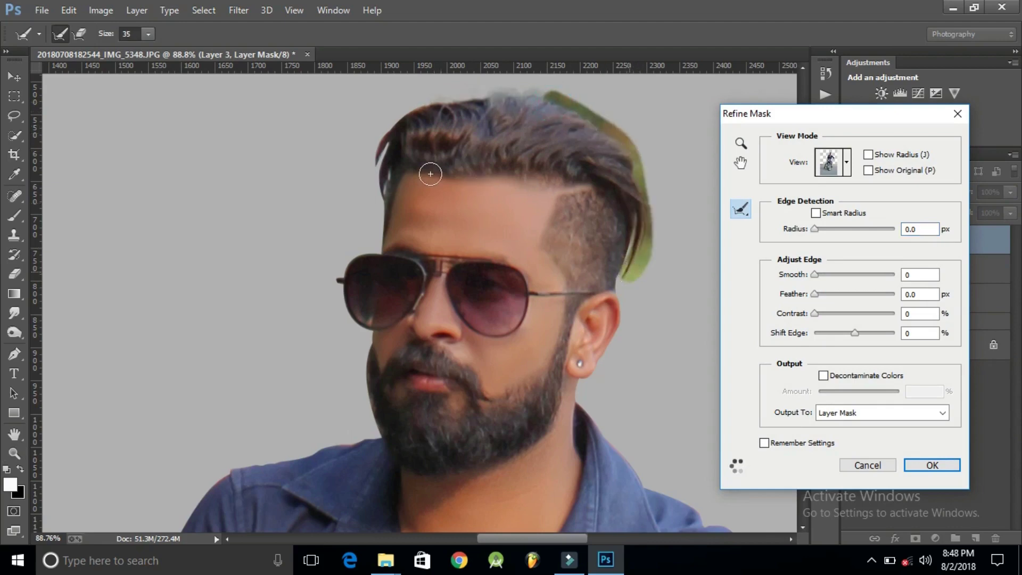
drag(383, 190, 372, 161)
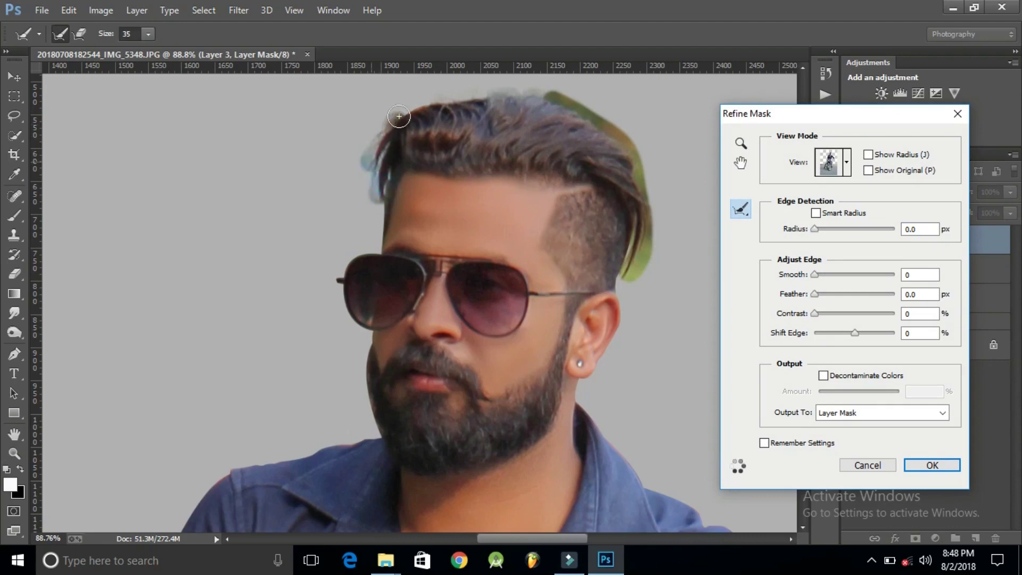
drag(398, 116, 419, 118)
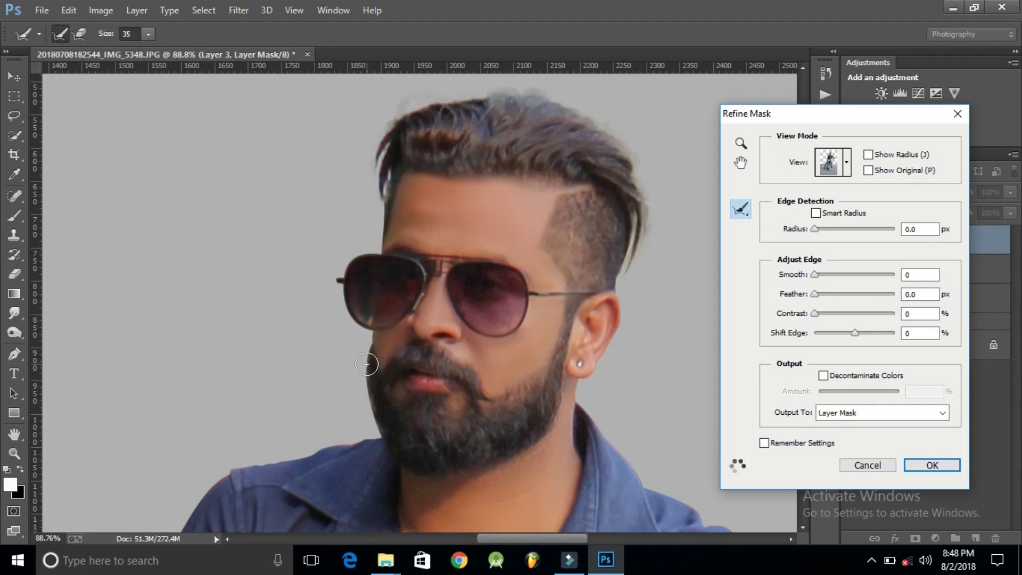
drag(367, 398, 381, 432)
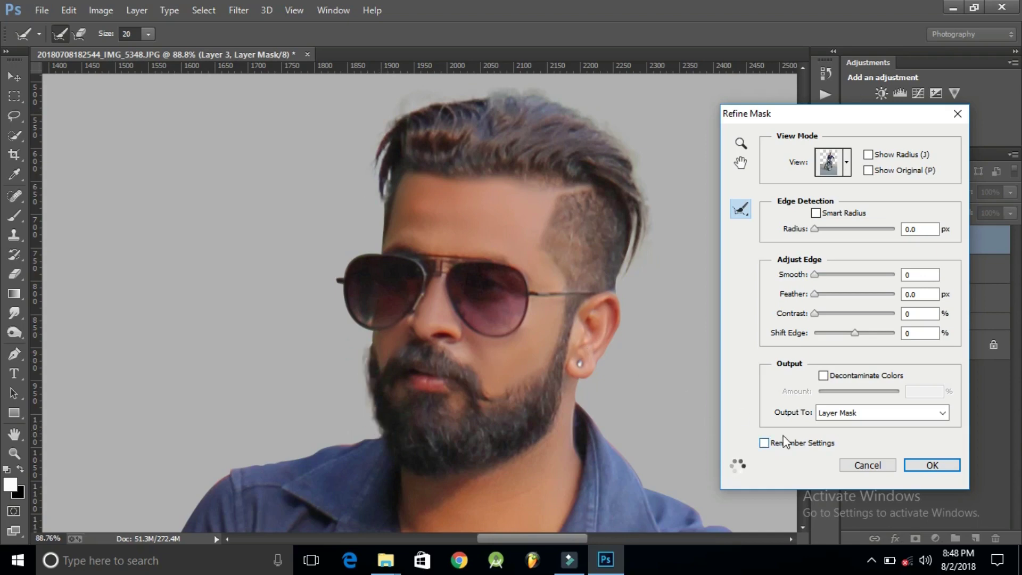
drag(856, 336, 853, 335)
click(932, 464)
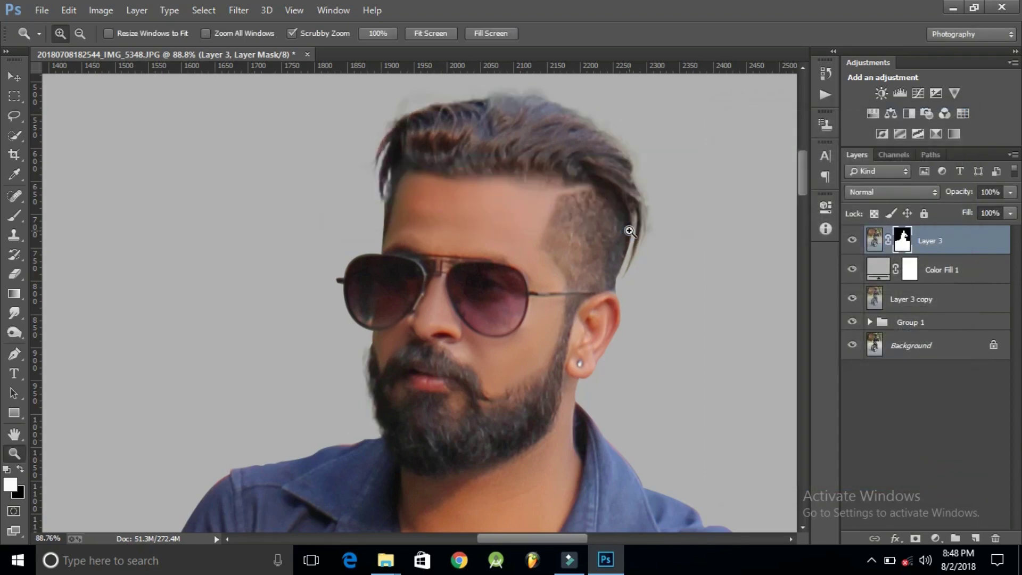
Zoom in close on the top of the hair and set the brush to size 60.
drag(535, 139, 500, 240)
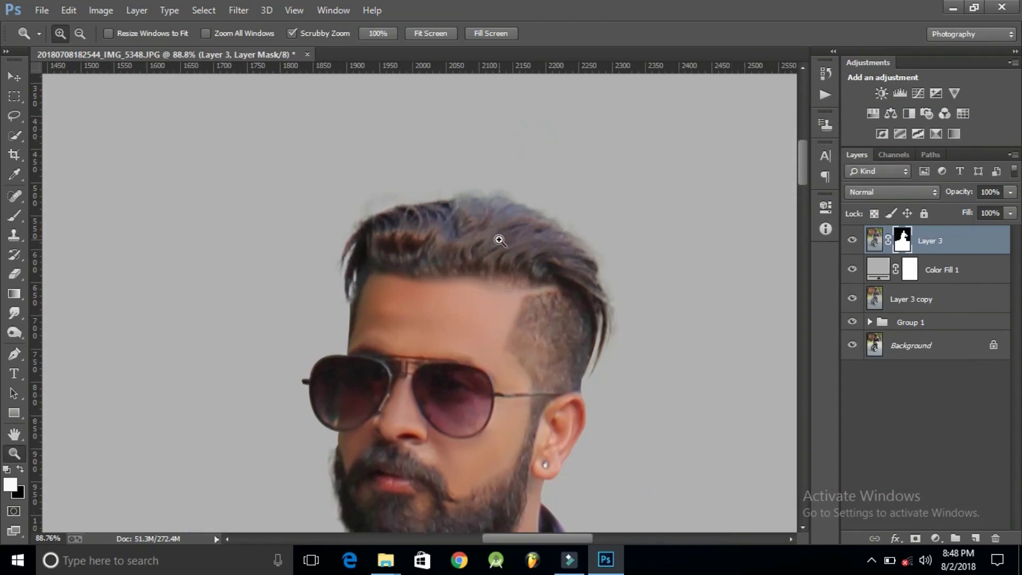
key(b)
key(z)
drag(486, 182, 564, 219)
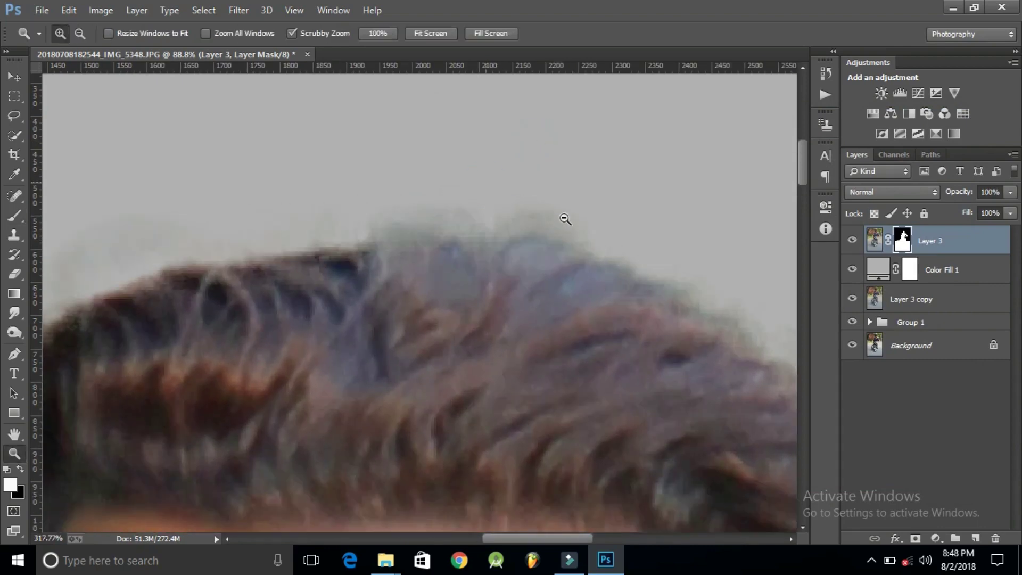
key(b)
key(bracketleft)
key(bracketleft)
key(bracketleft)
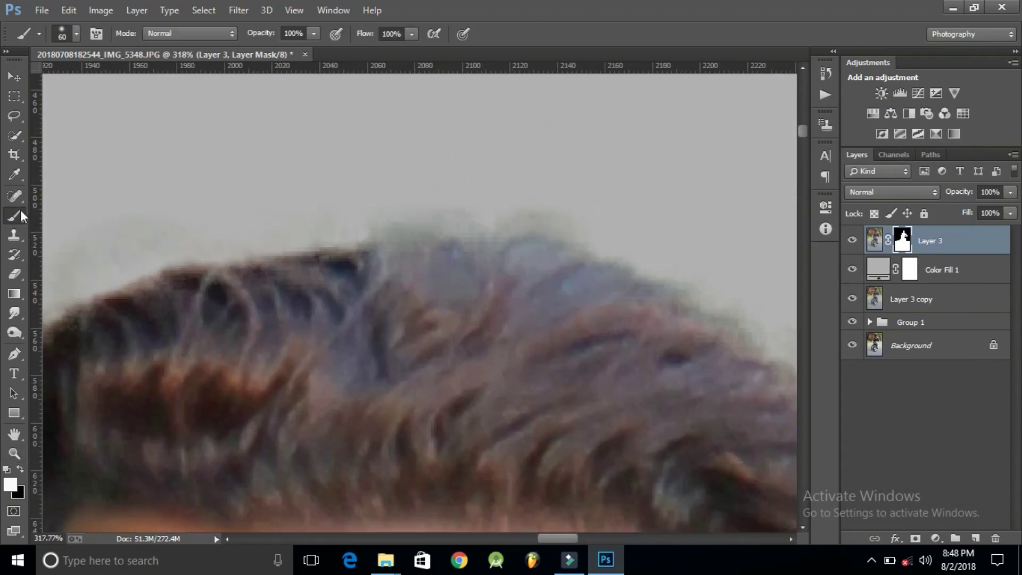
key(bracketleft)
Set black as the painting colour and pan along the hairline to the forehead.
key(x)
click(324, 189)
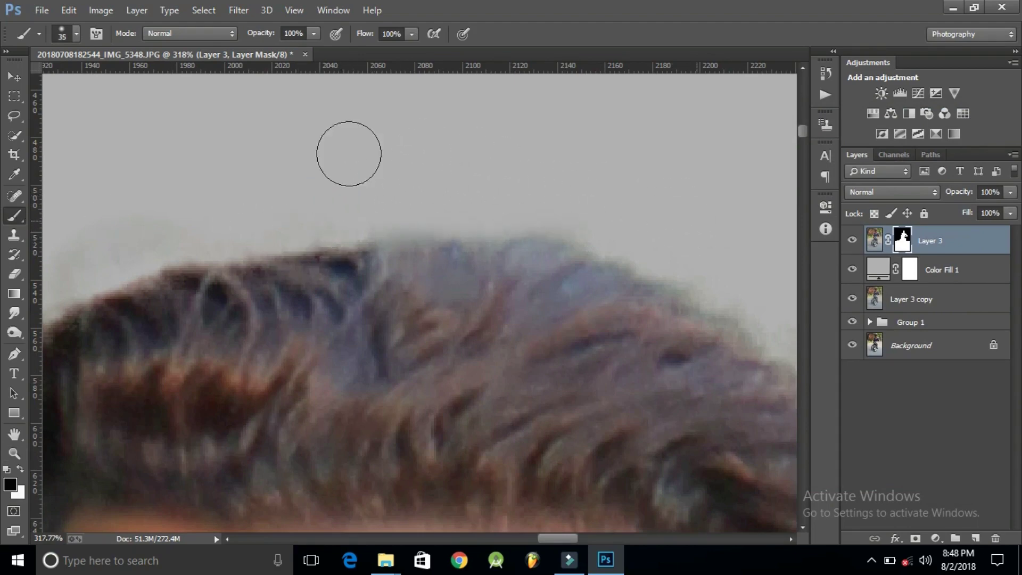
drag(258, 171, 539, 148)
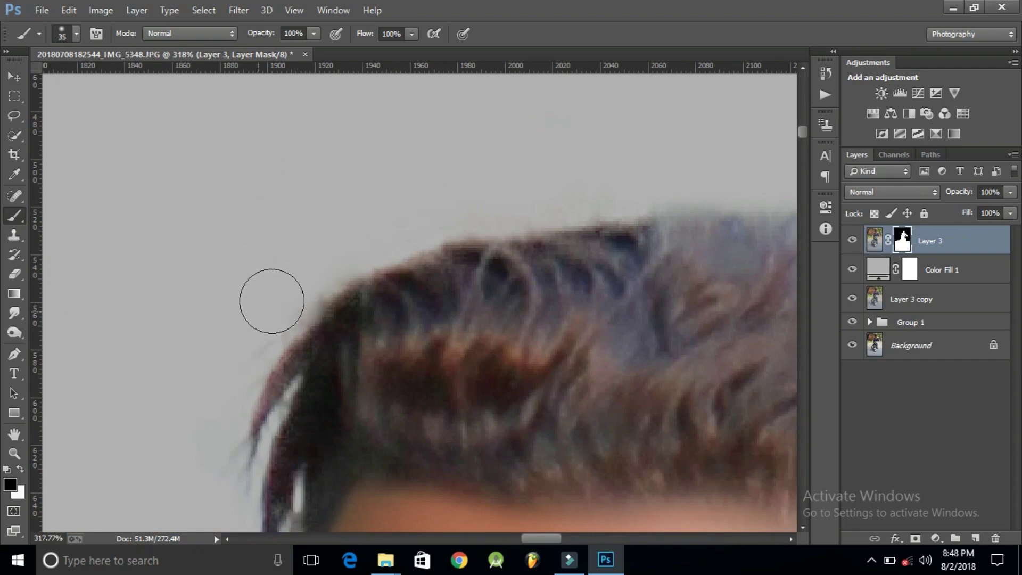
drag(559, 183, 276, 197)
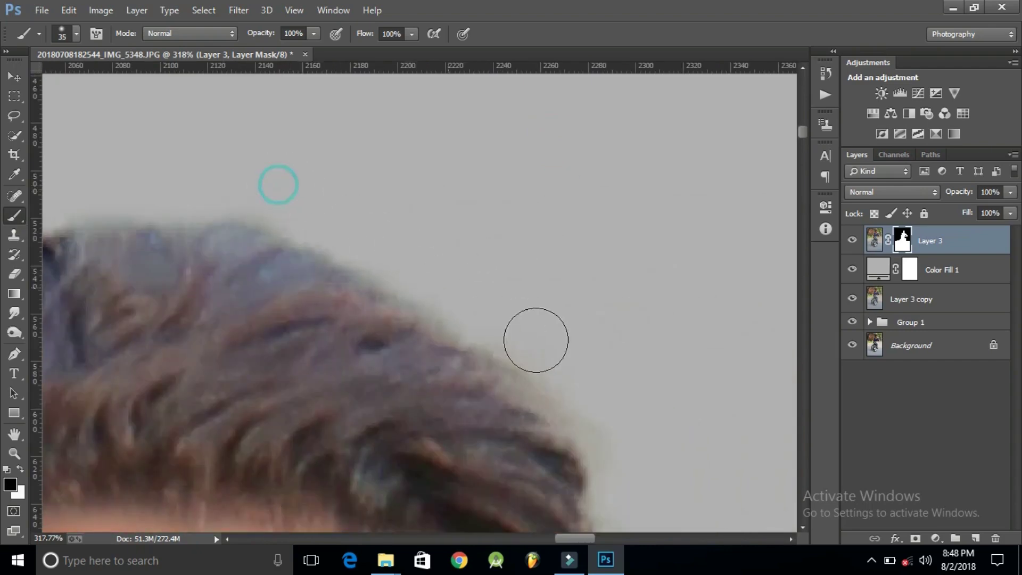
drag(605, 393, 568, 167)
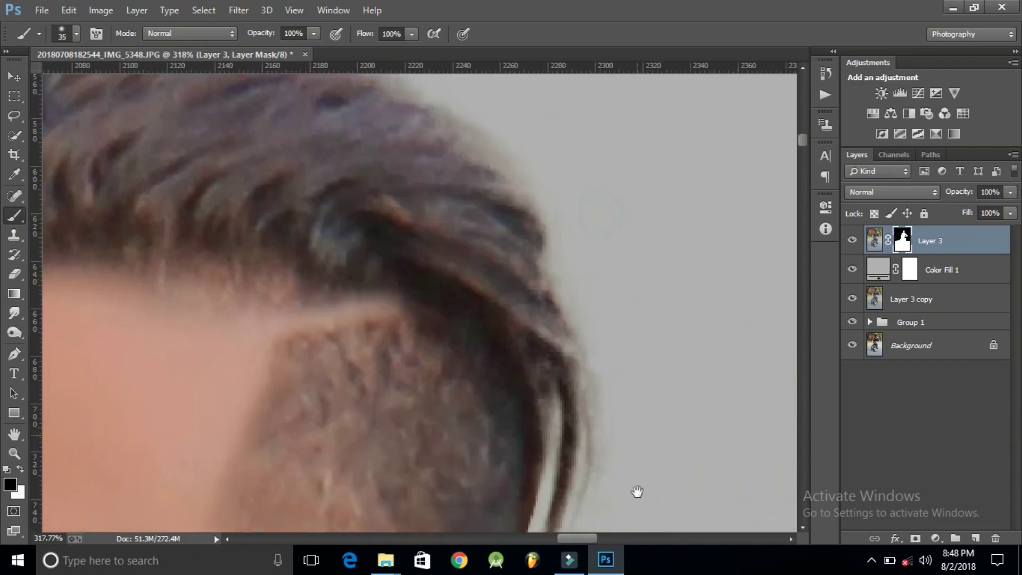
drag(638, 492, 650, 183)
mouse_move(632, 322)
mouse_down()
mouse_move(614, 356)
mouse_move(366, 364)
mouse_up()
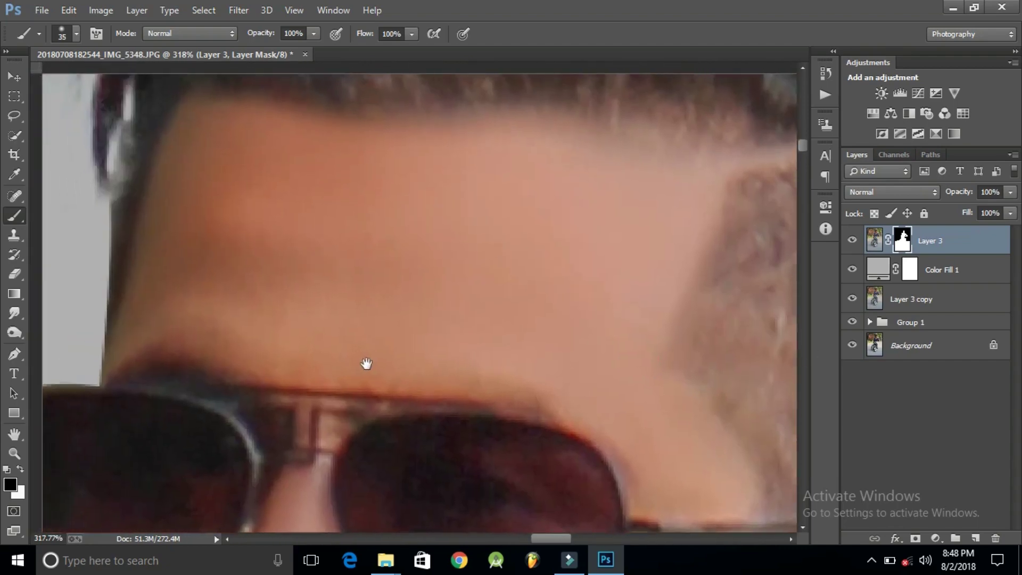
Shrink the brush and paint Layer 3's mask along the hair edge.
key(ctrl+r)
key(bracketleft)
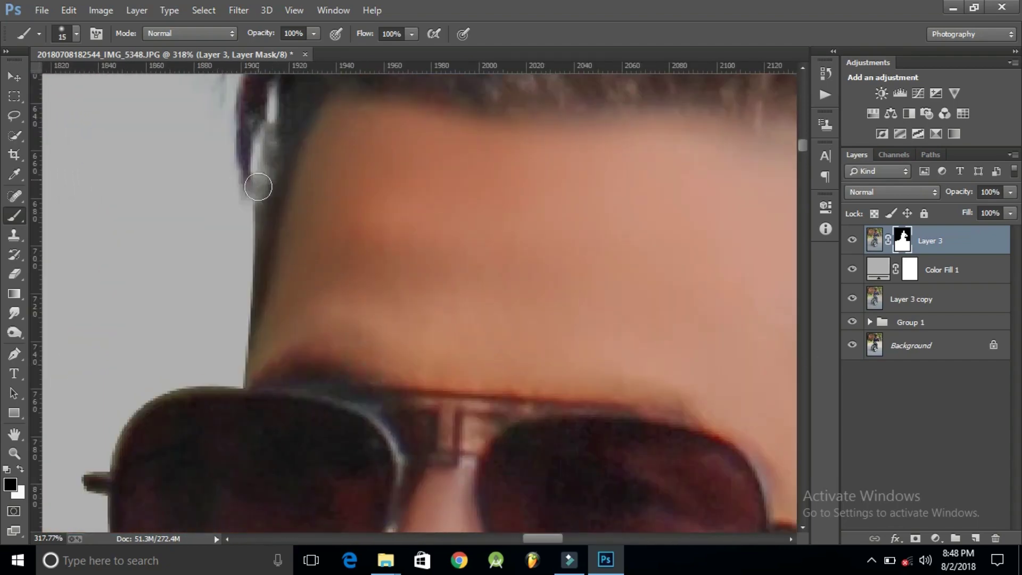
click(260, 175)
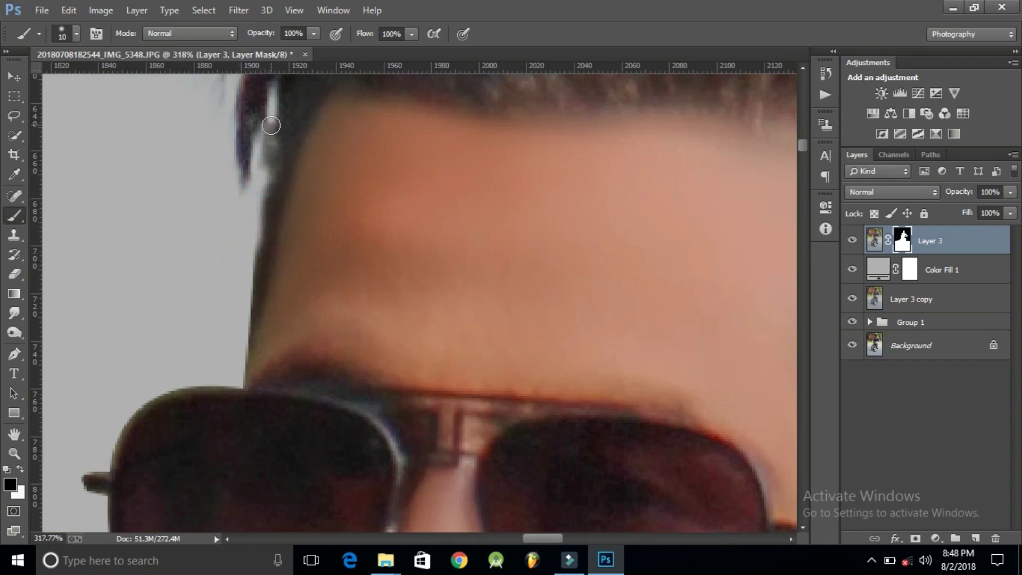
drag(271, 126, 242, 245)
click(239, 251)
key(ctrl+r)
scroll(270, 344, down, 5)
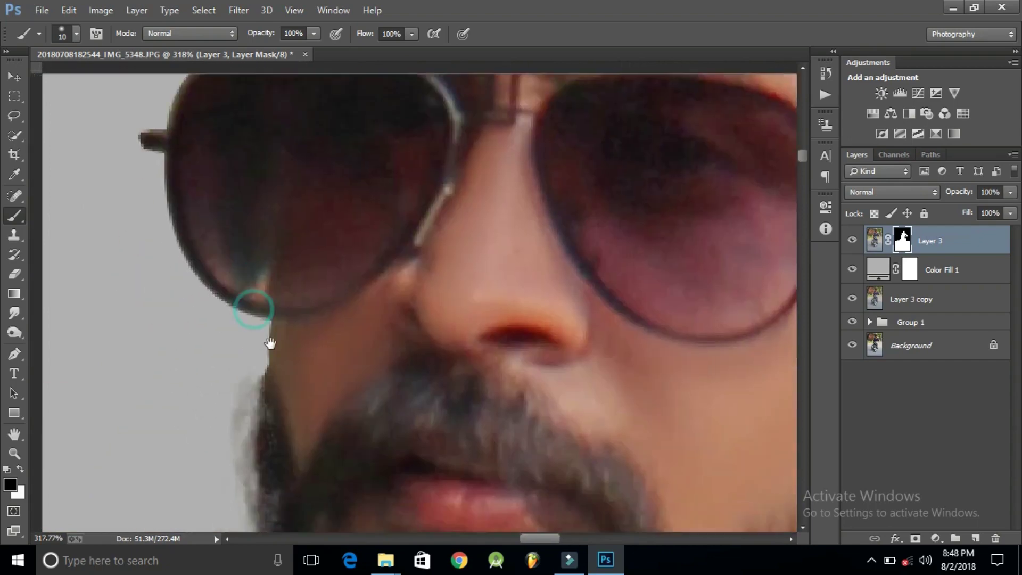
key(ctrl+r)
scroll(271, 343, down, 4)
Pan down to the beard and chin edge, then fit the image on screen.
drag(246, 489, 233, 313)
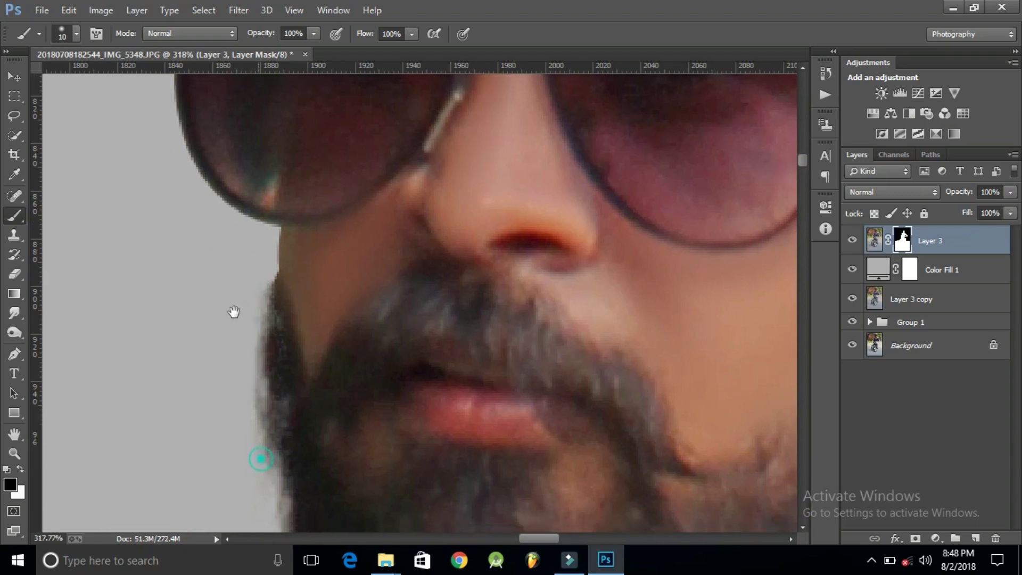
key(z)
right_click(350, 335)
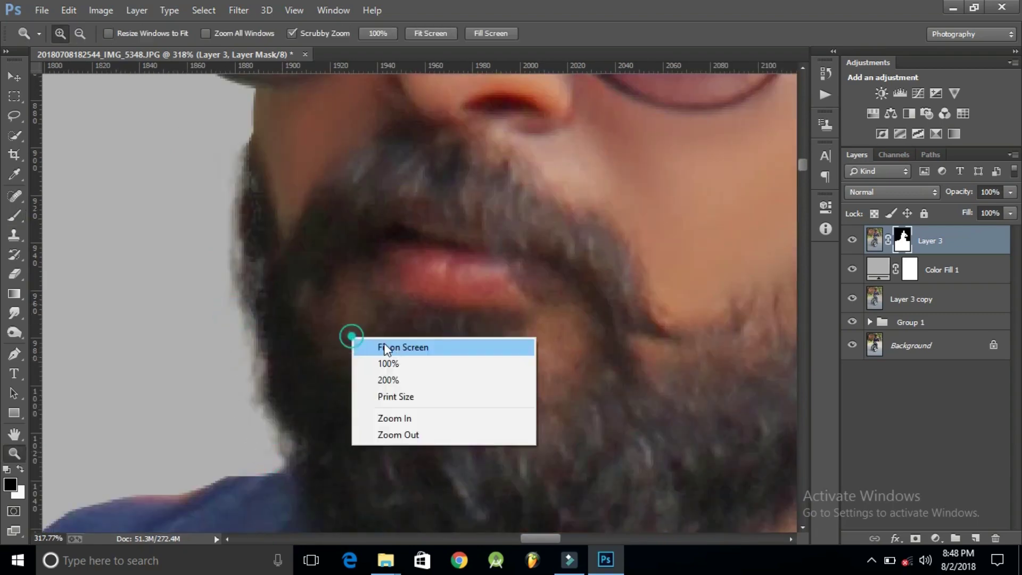
click(392, 344)
Fit the image on screen and move Color Fill 1 below Layer 3 copy.
drag(457, 136, 480, 152)
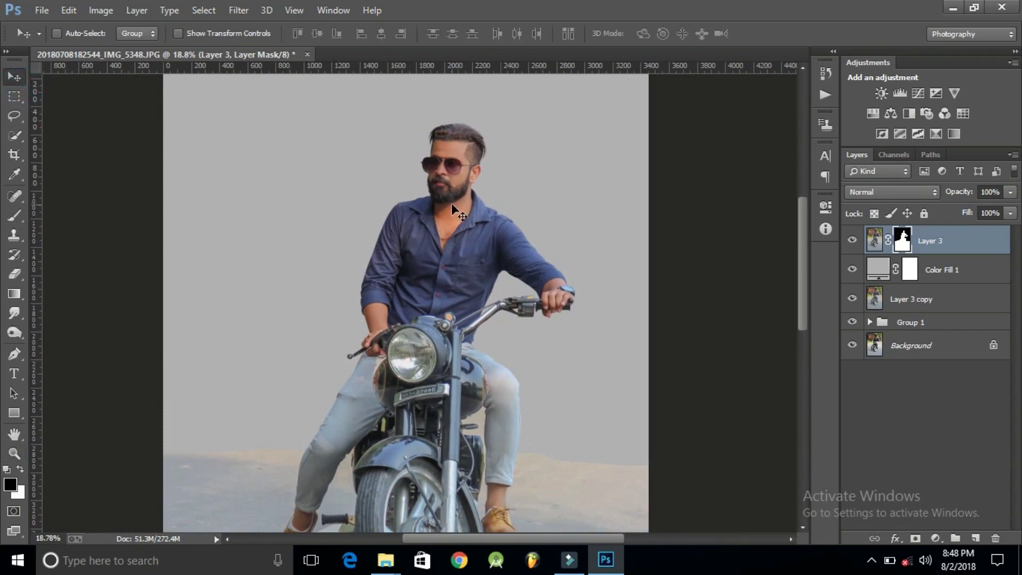
right_click(452, 203)
click(480, 219)
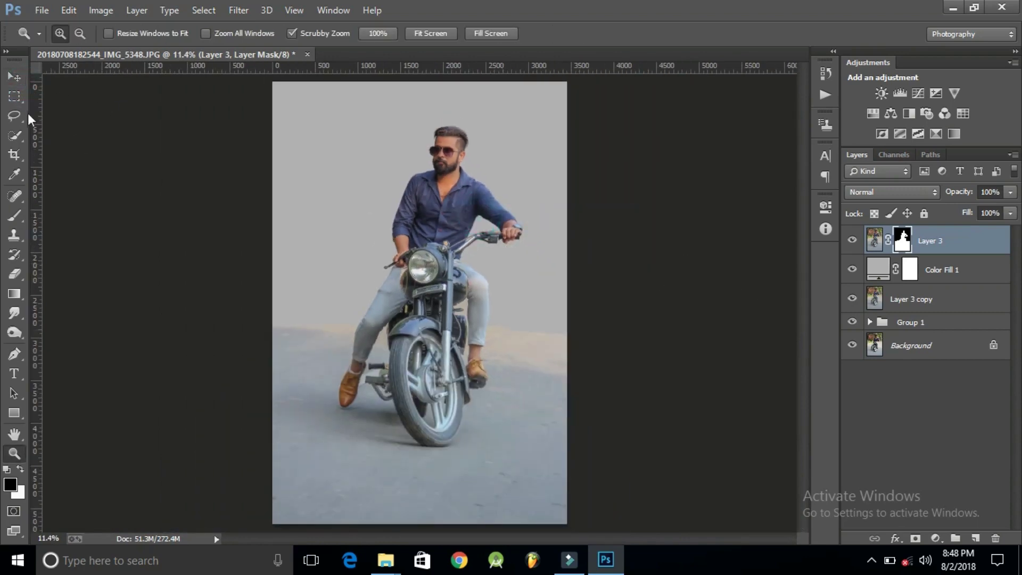
click(15, 79)
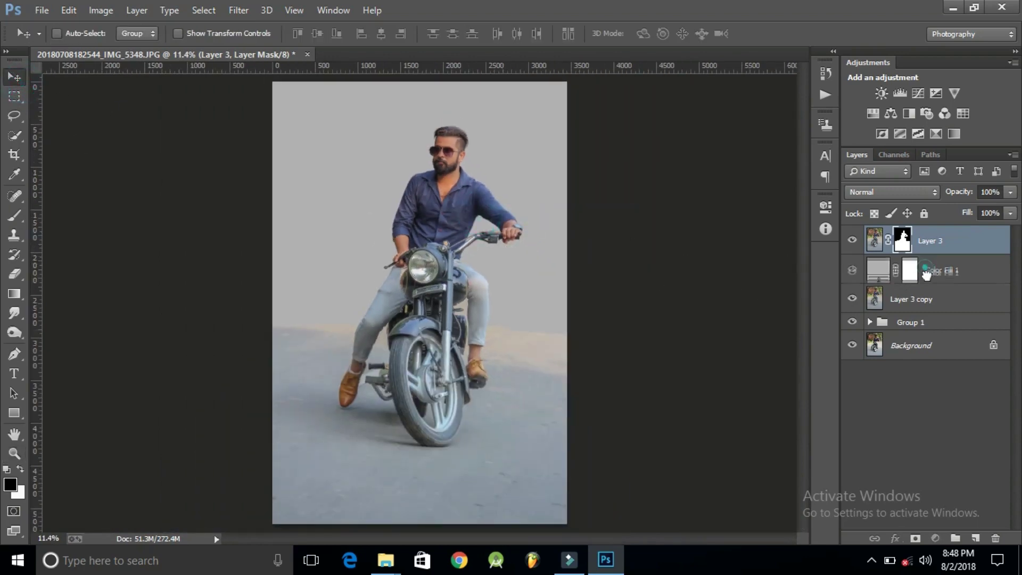
mouse_move(929, 270)
mouse_down()
mouse_move(927, 302)
mouse_move(931, 269)
mouse_up()
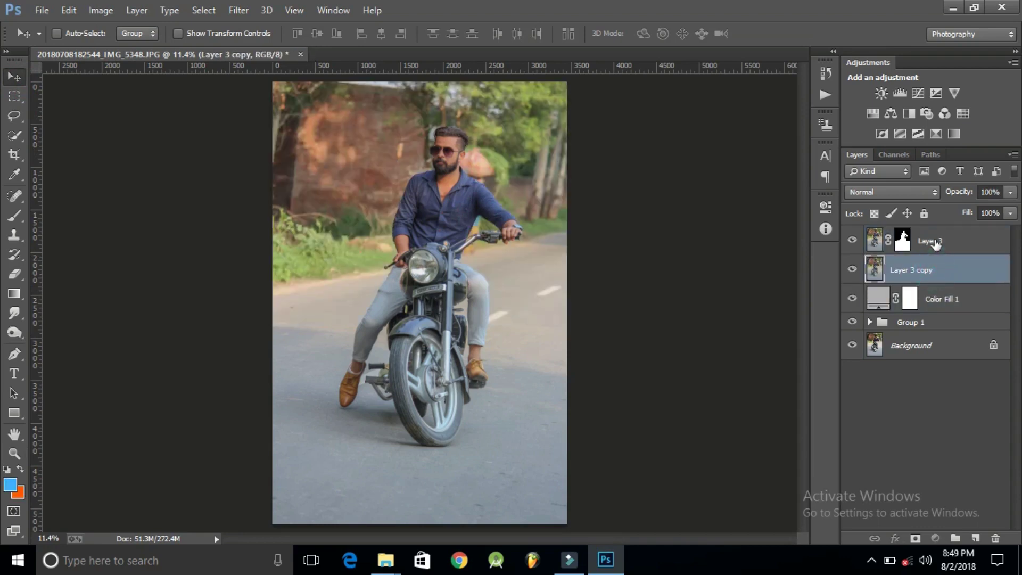
Shift Layer 3 and Layer 3 copy down, then give Layer 3 copy a white mask.
shift+click(936, 244)
drag(445, 339, 452, 388)
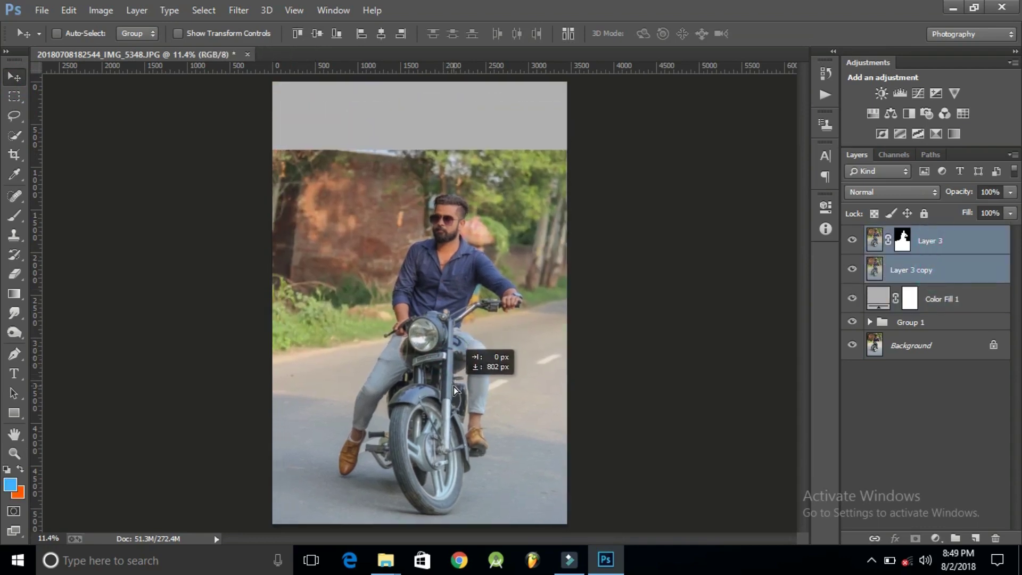
drag(453, 374, 449, 368)
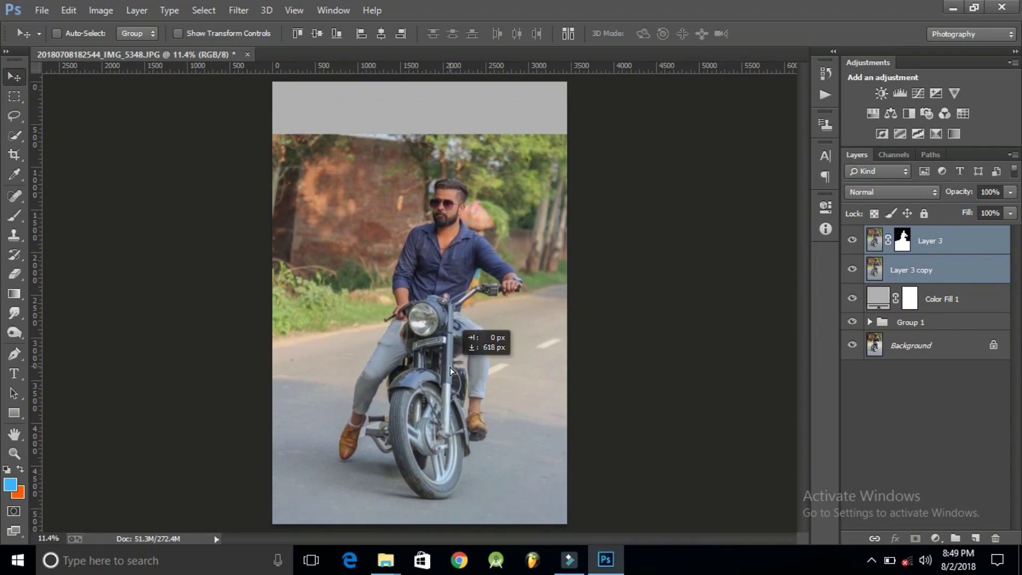
click(917, 413)
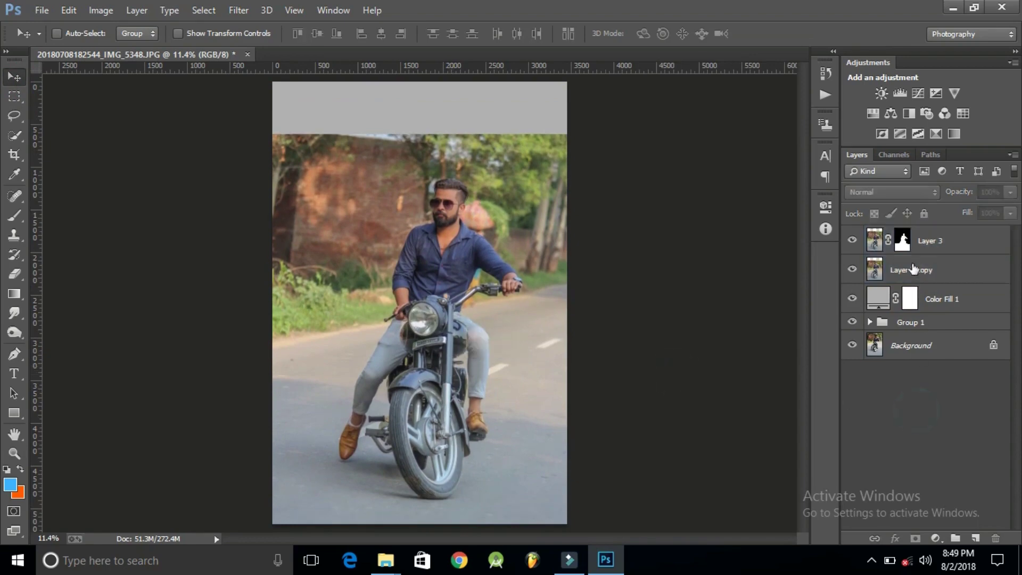
click(910, 269)
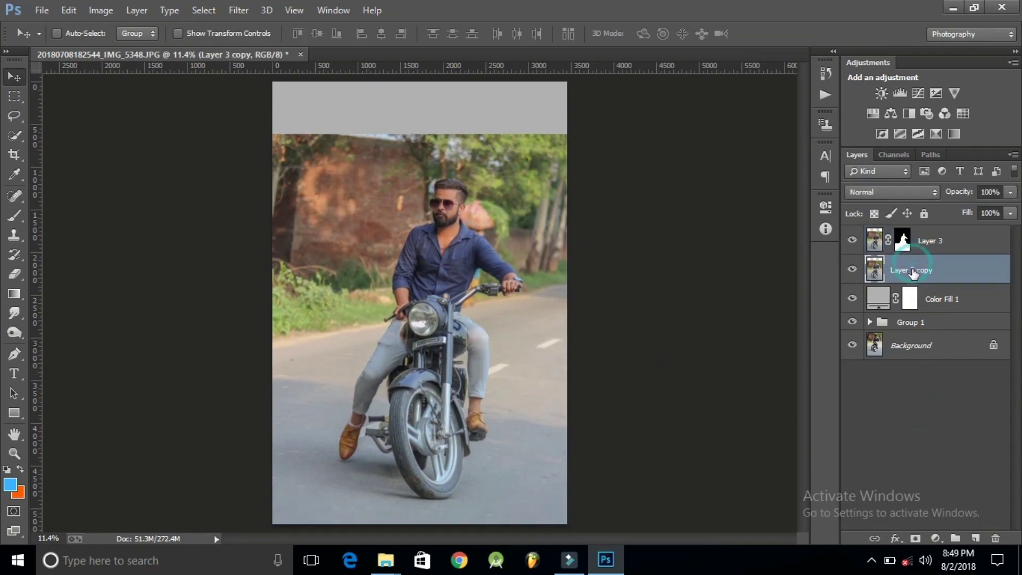
click(915, 538)
Draw a vertical black-to-white gradient on Layer 3 copy's mask so the scenery fades into haze.
click(15, 294)
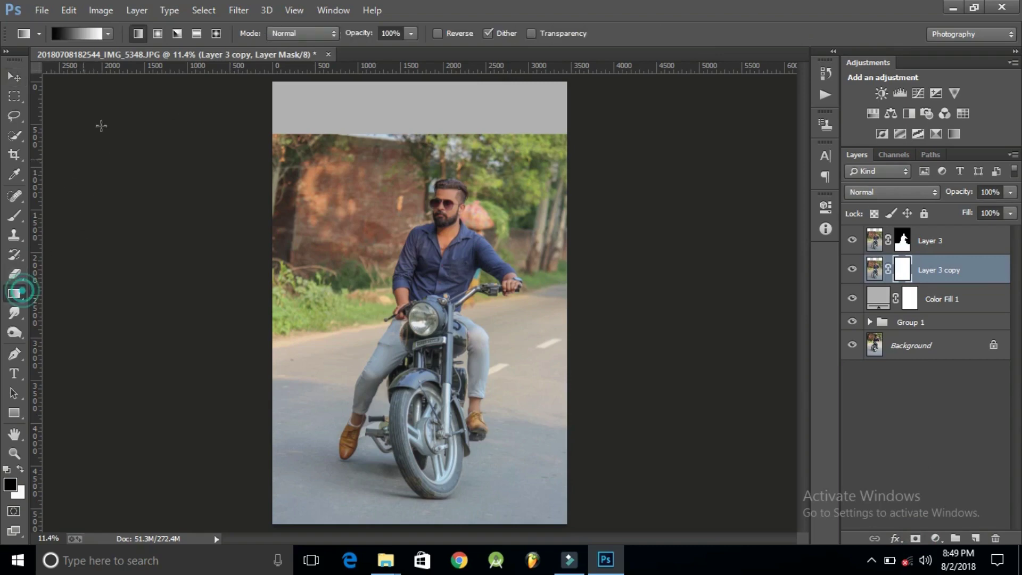
mouse_move(432, 311)
mouse_down()
mouse_move(445, 338)
mouse_move(399, 413)
mouse_up()
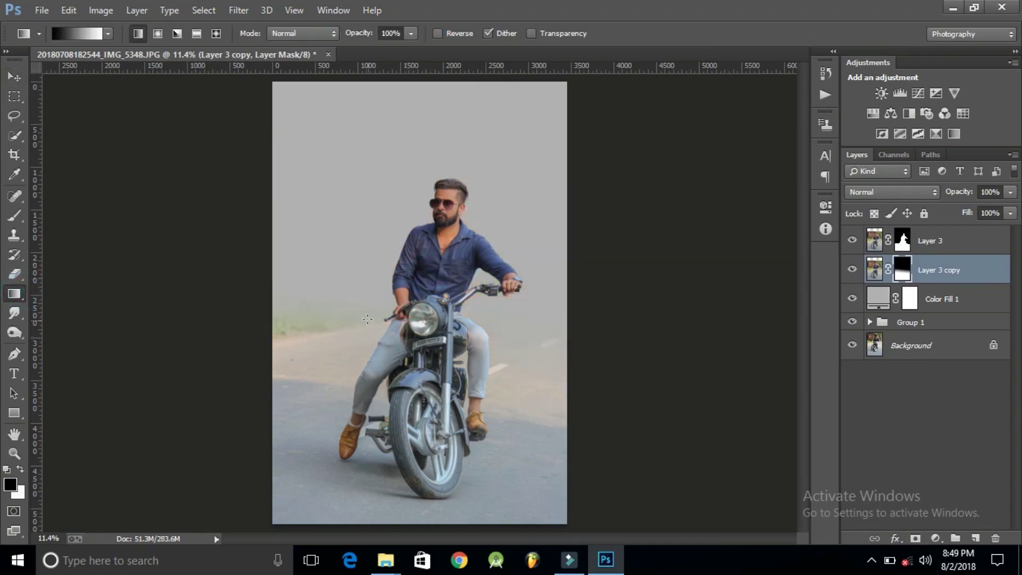
drag(367, 319, 354, 337)
drag(347, 403, 355, 404)
click(13, 77)
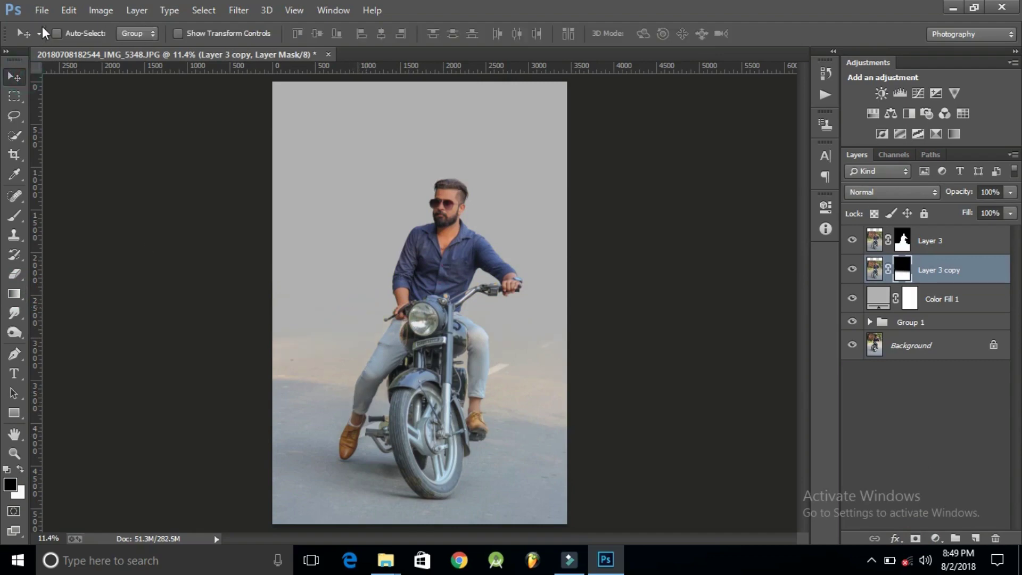
click(42, 10)
Place the mountain and forest road photo and move its layer below Layer 3 copy.
click(80, 225)
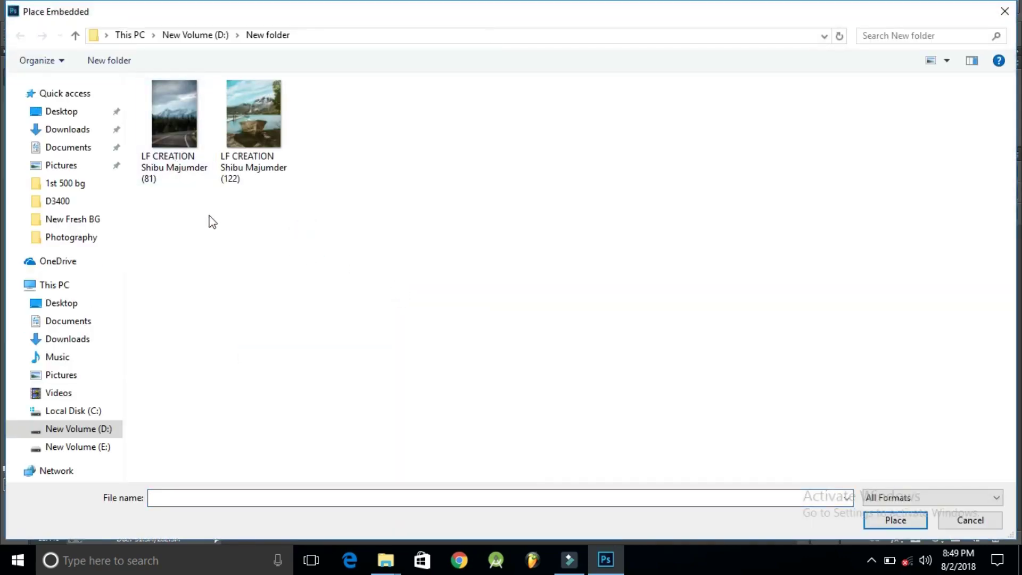
right_click(209, 216)
click(251, 224)
click(472, 228)
double_click(247, 195)
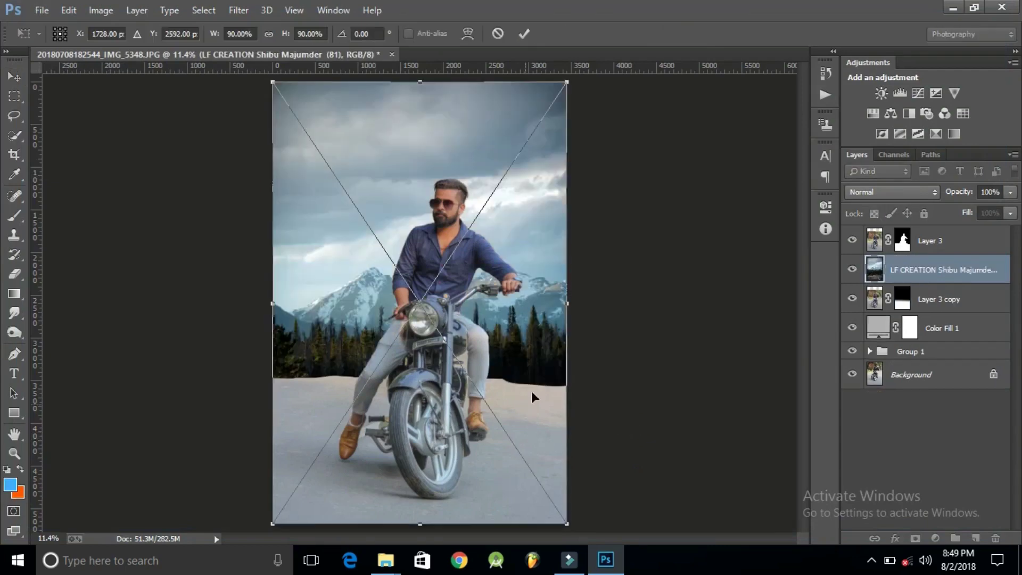
mouse_move(473, 442)
mouse_down()
mouse_move(465, 338)
mouse_move(478, 341)
mouse_up()
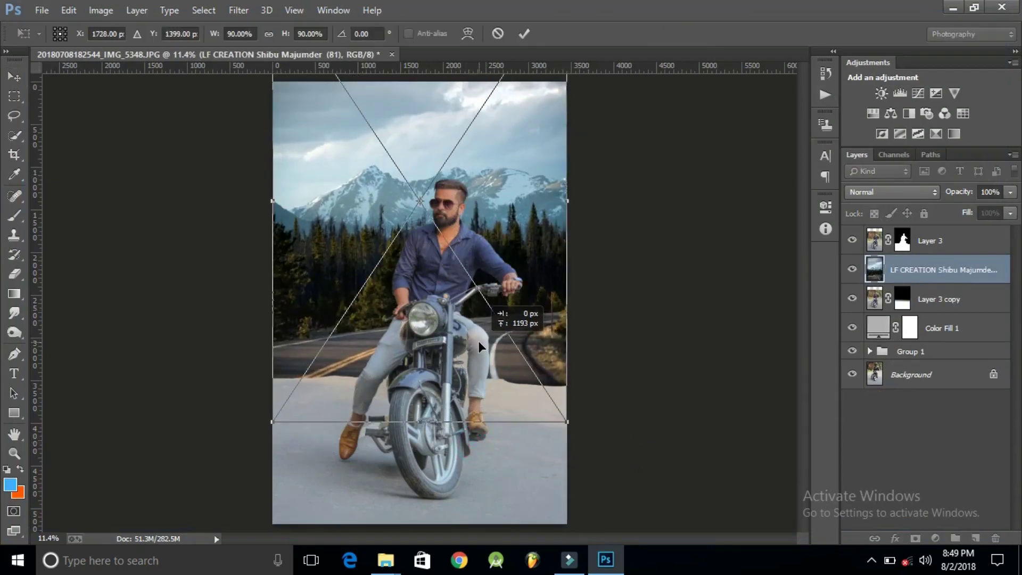
click(524, 34)
drag(933, 280, 937, 312)
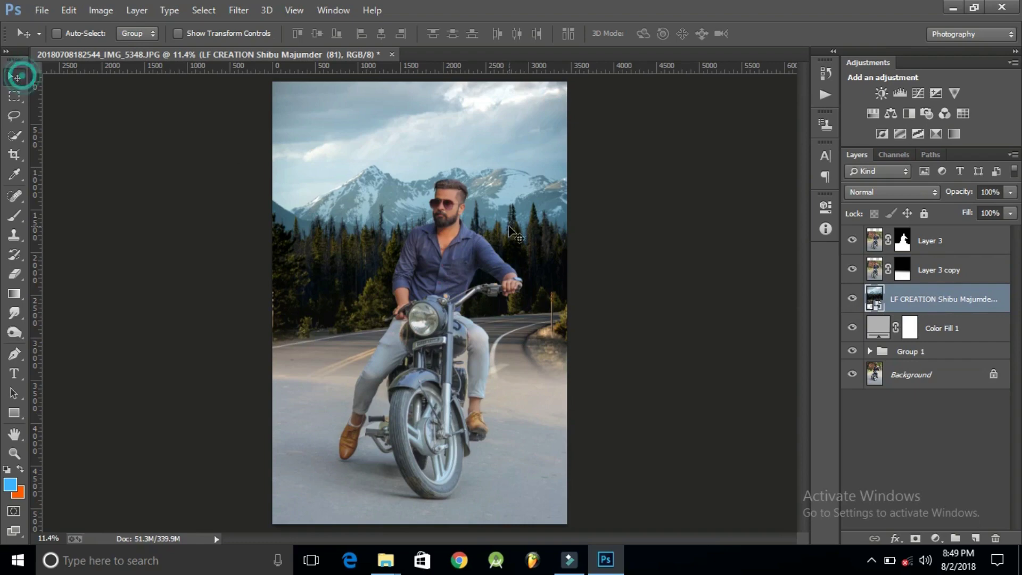
Scale the mountain photo with Free Transform to fill the canvas width.
key(ctrl+t)
drag(571, 417, 639, 479)
mouse_move(524, 385)
mouse_down()
mouse_move(529, 347)
mouse_move(527, 360)
mouse_up()
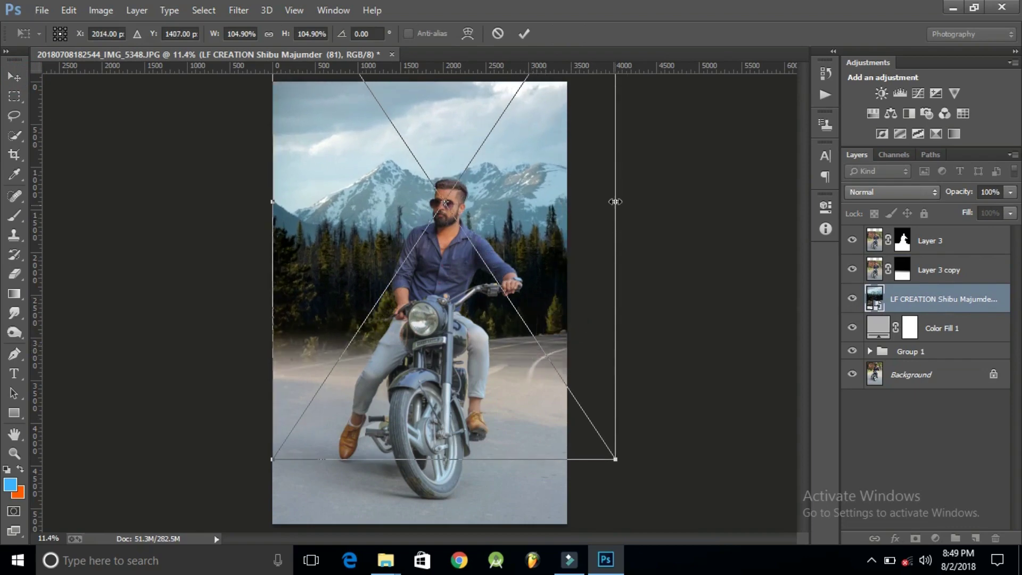
drag(616, 202, 640, 202)
mouse_move(586, 250)
mouse_down()
mouse_move(589, 267)
mouse_move(585, 249)
mouse_up()
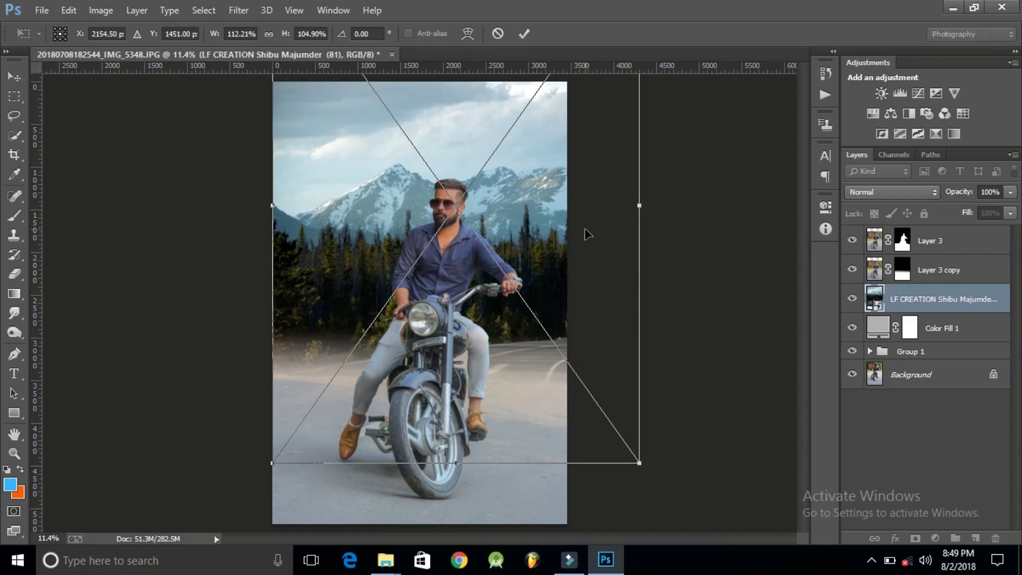
click(524, 34)
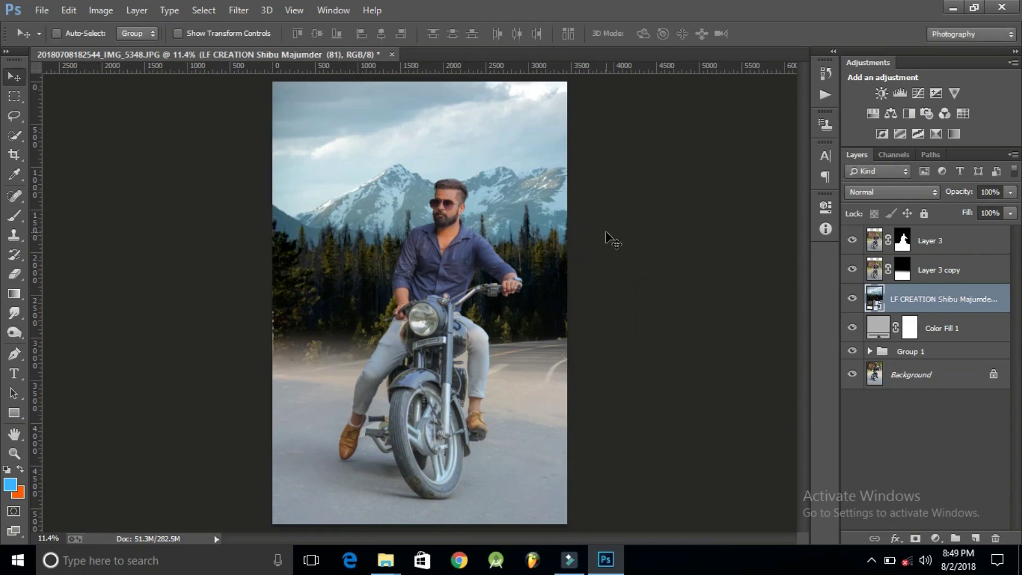
click(904, 269)
Widen the mountain backdrop further left and right with Free Transform and commit it.
key(b)
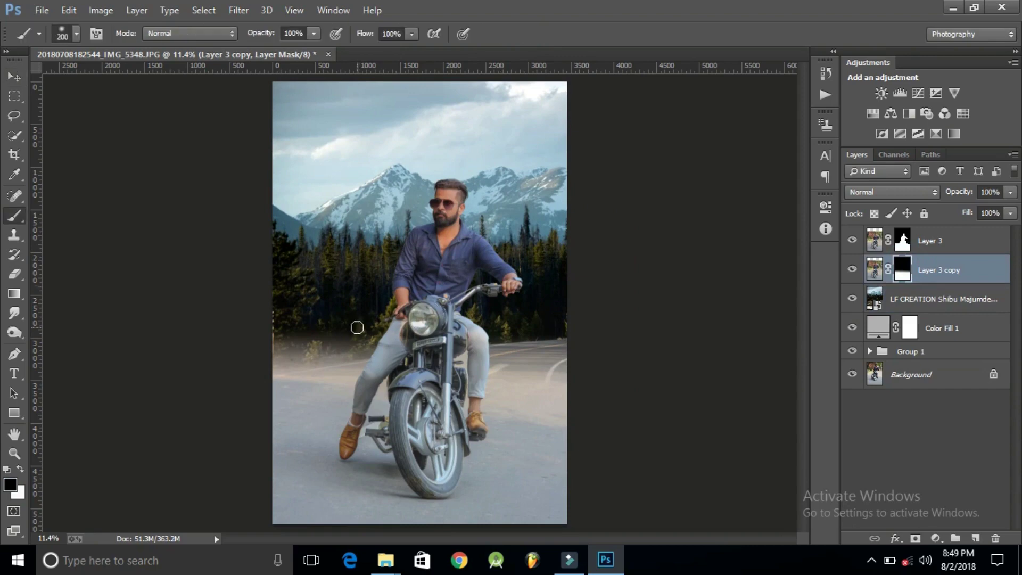
key(])
key(])
key(])
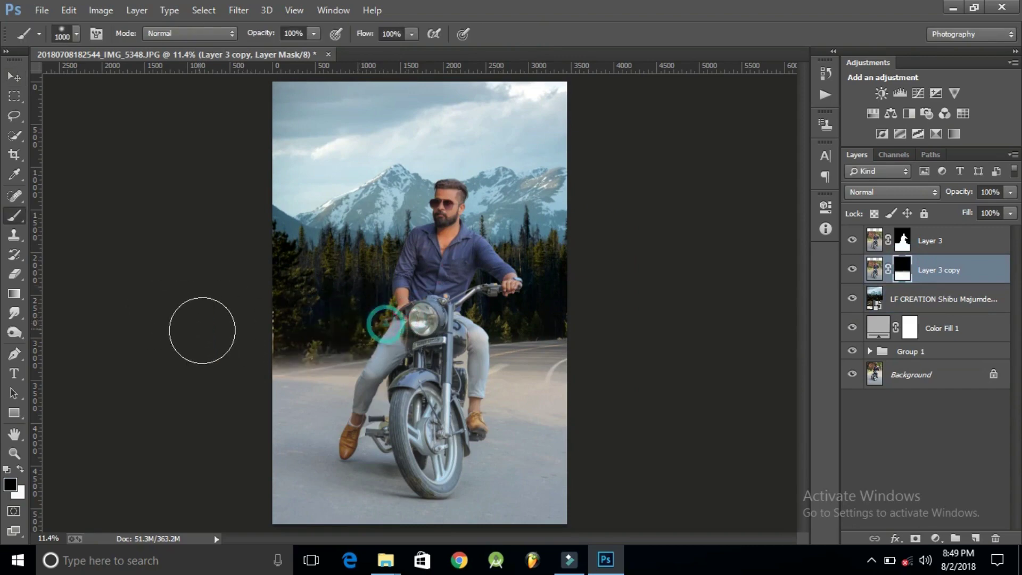
click(15, 79)
click(915, 301)
key(ctrl+t)
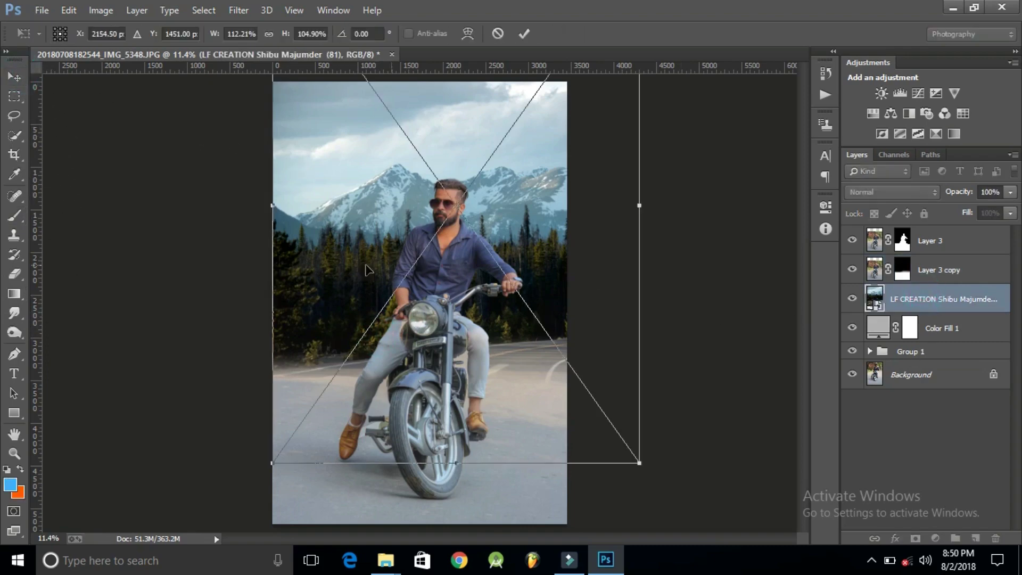
drag(272, 205, 265, 206)
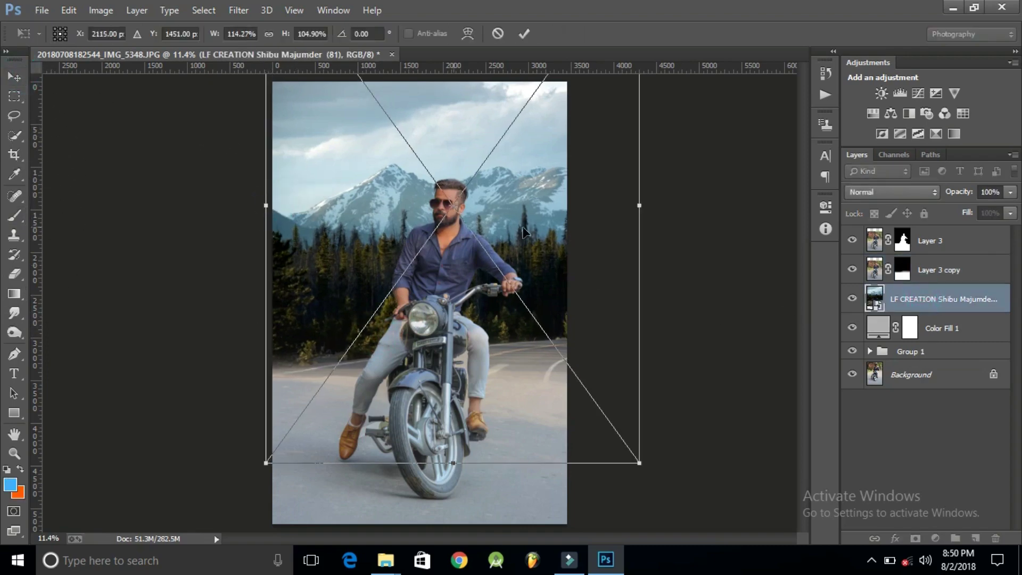
drag(639, 206, 668, 211)
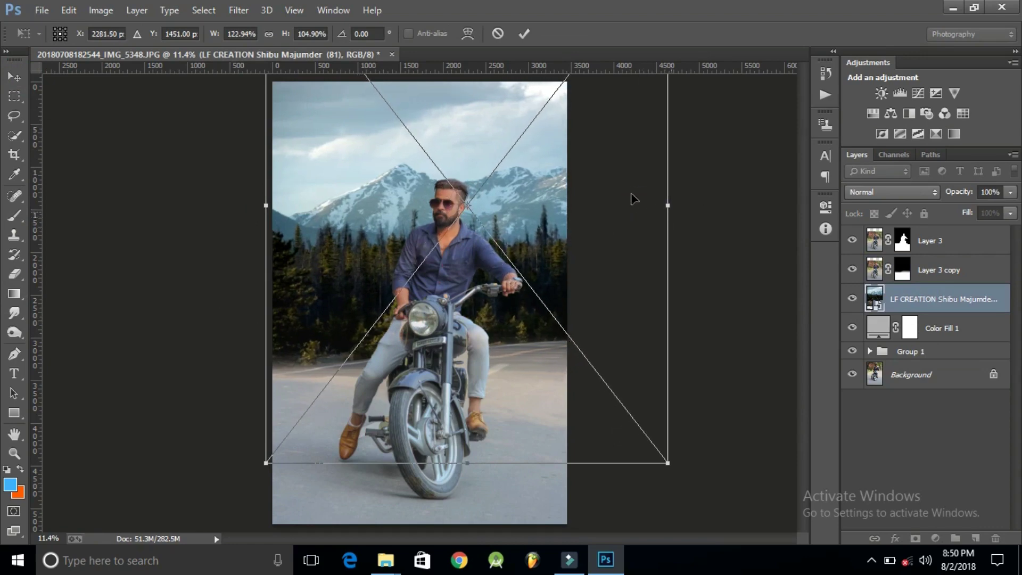
click(524, 34)
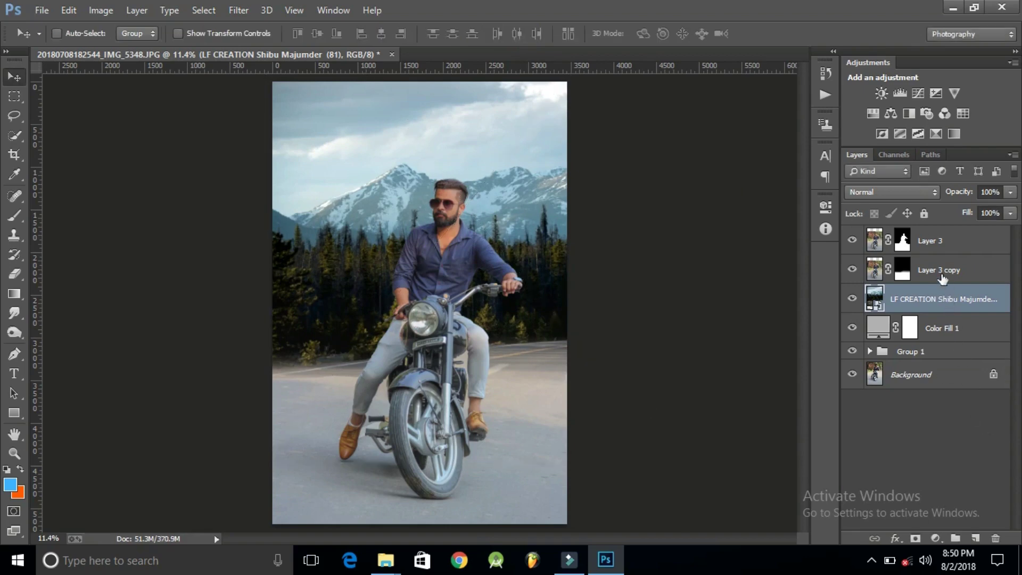
Paint black on Layer 3's mask to hide the rider photo's left edge.
click(904, 240)
key(d)
key(b)
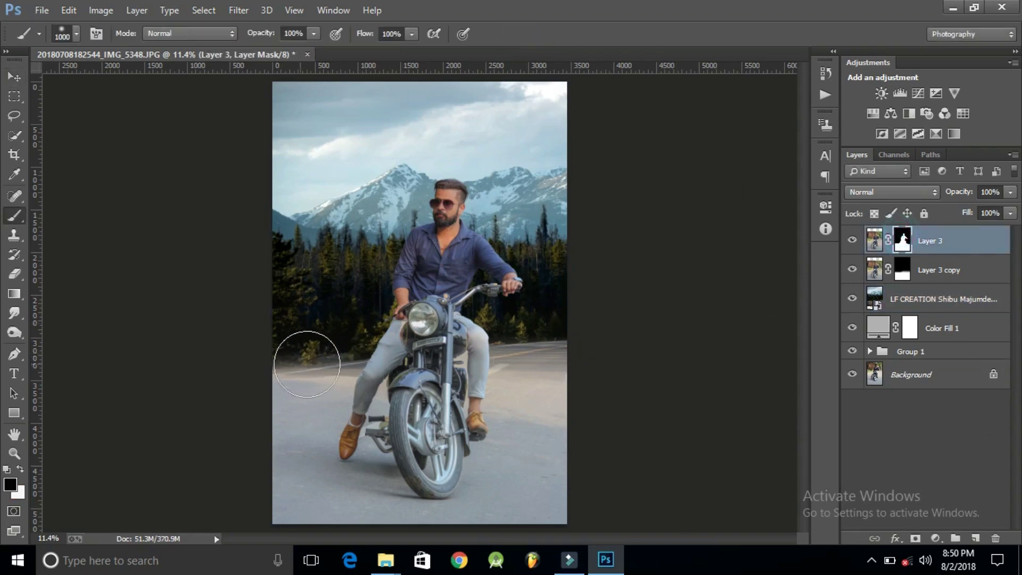
mouse_move(307, 363)
mouse_down()
mouse_move(338, 359)
mouse_move(320, 353)
mouse_up()
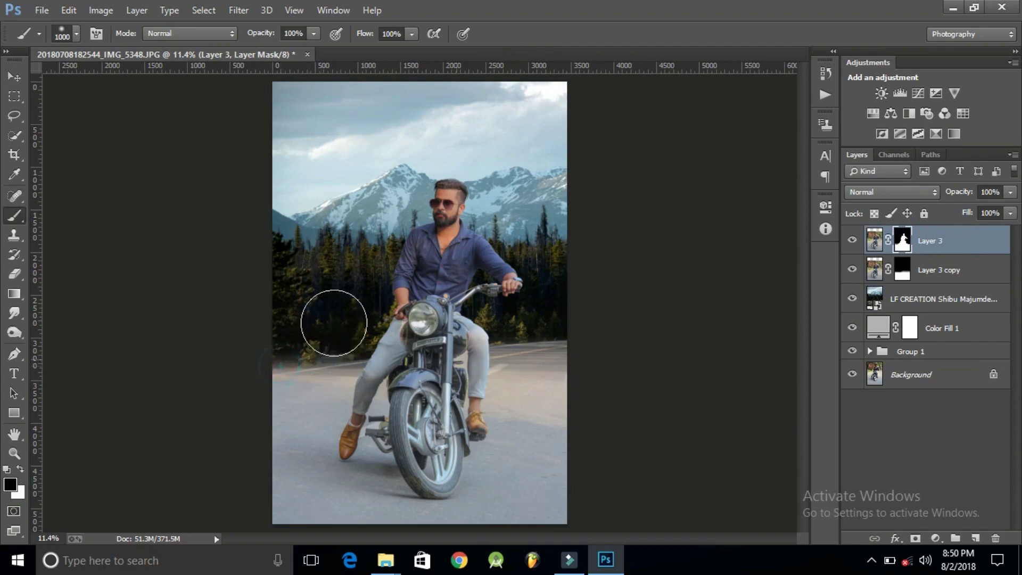
Add a Curves adjustment above the mountain backdrop, raising the midtones to brighten it.
key(v)
click(937, 301)
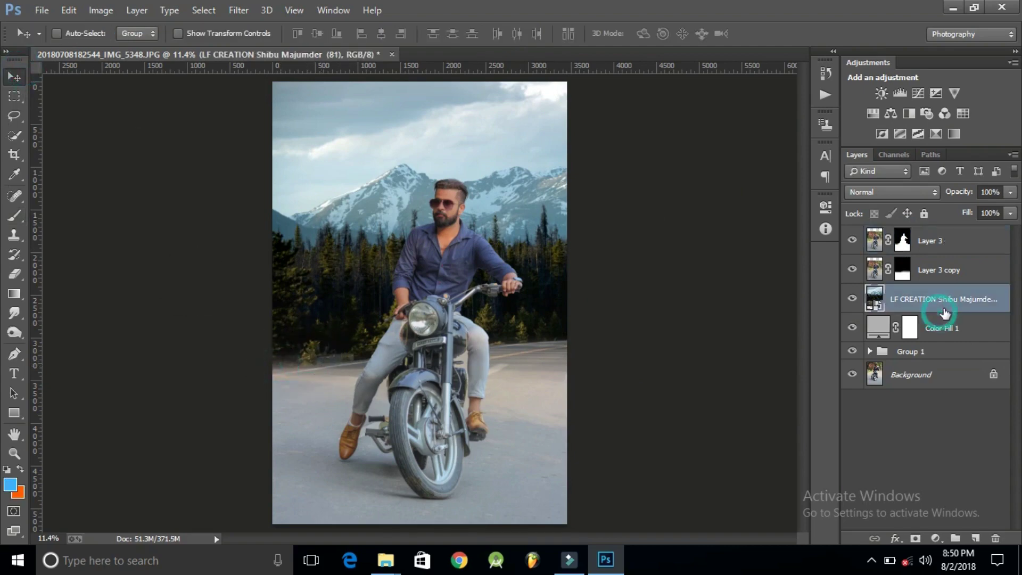
click(933, 539)
click(889, 302)
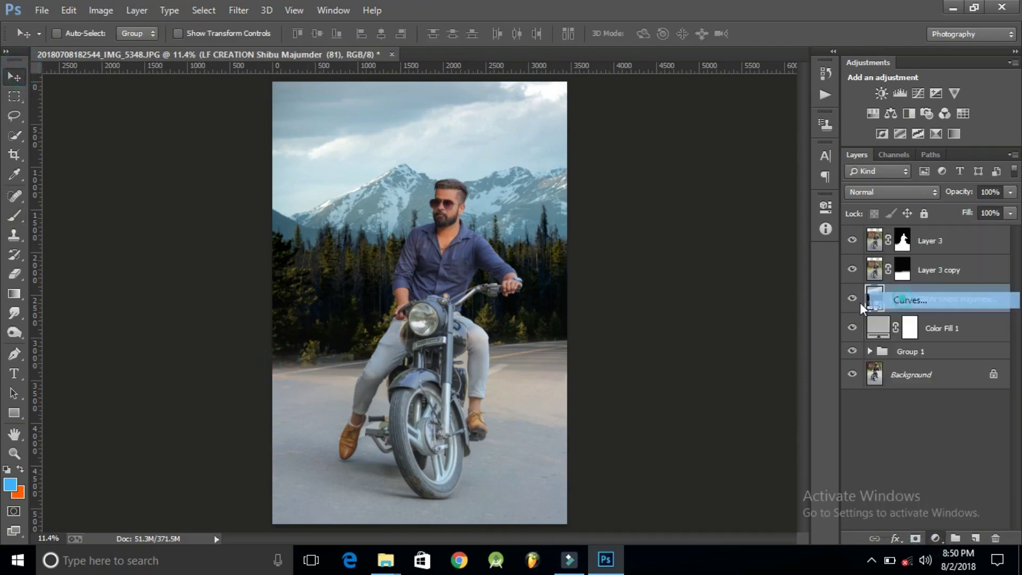
drag(701, 362, 708, 326)
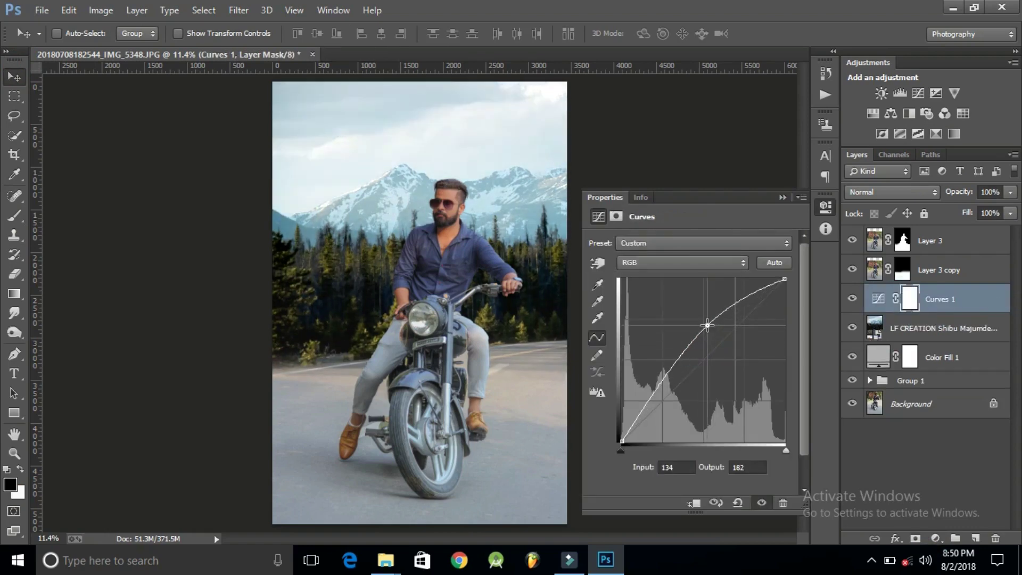
click(783, 197)
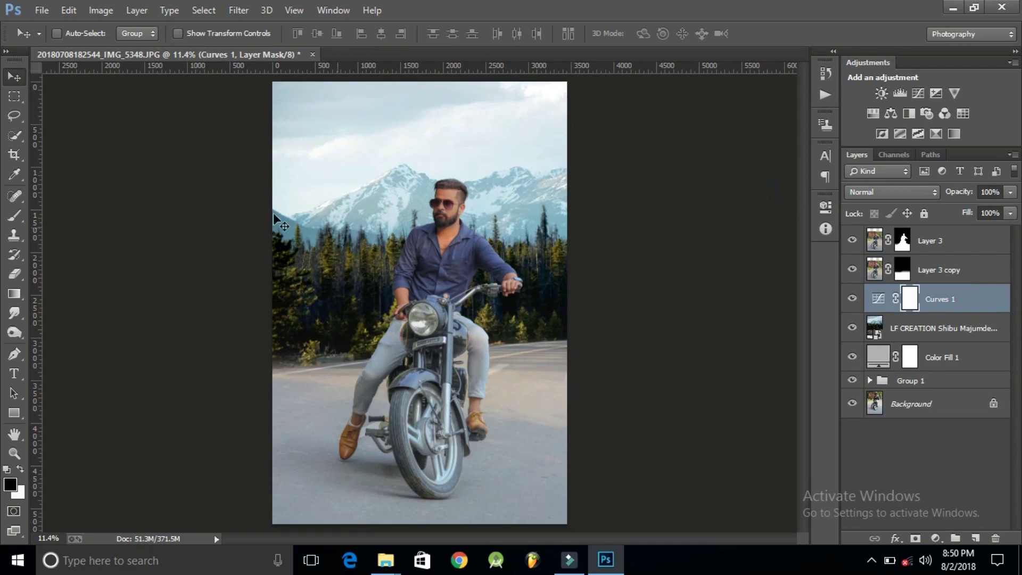
Move Layer 3 and Layer 3 copy down about 184 px.
click(7, 80)
click(938, 267)
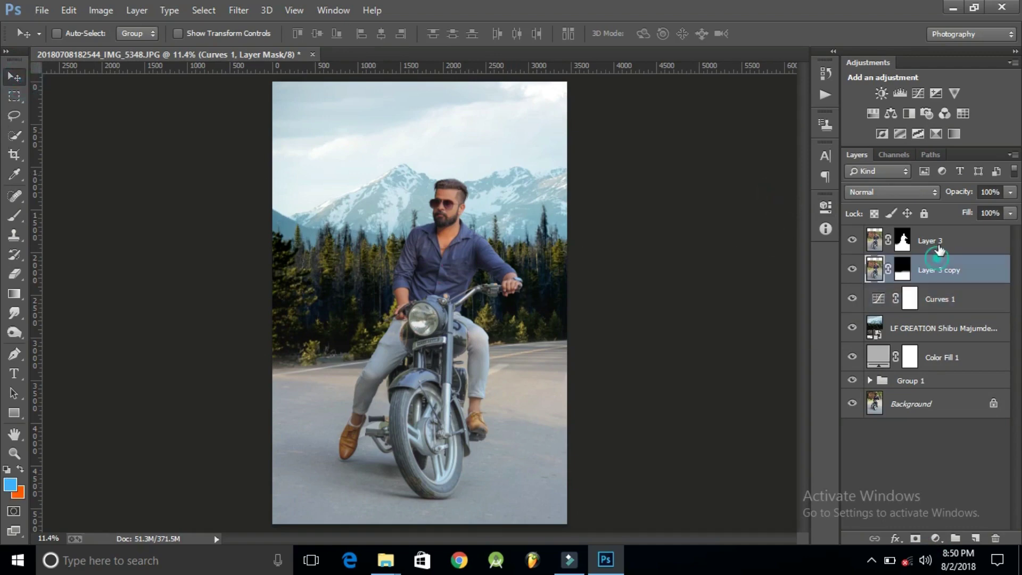
shift+click(940, 240)
drag(356, 443, 357, 450)
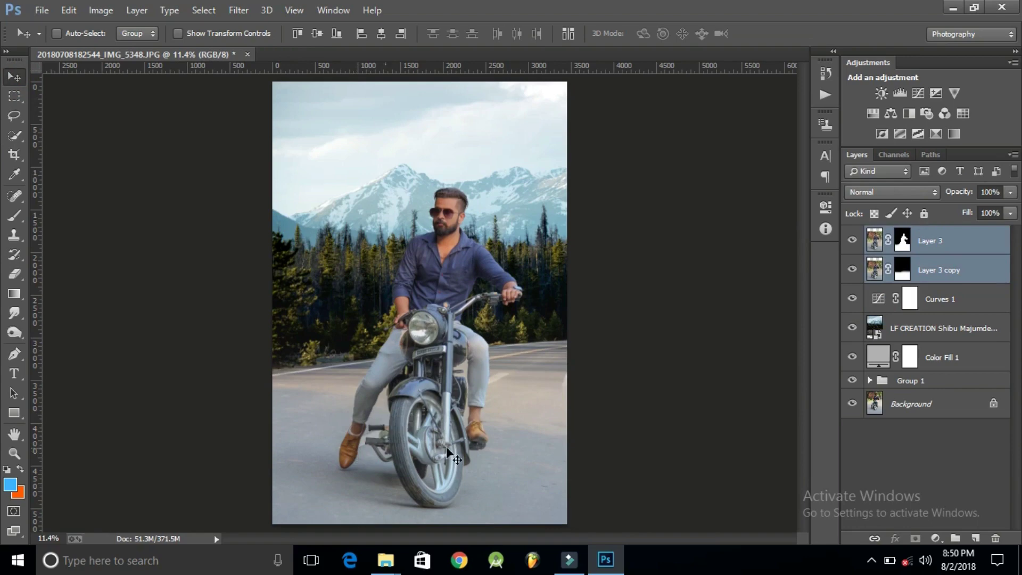
click(599, 455)
click(902, 474)
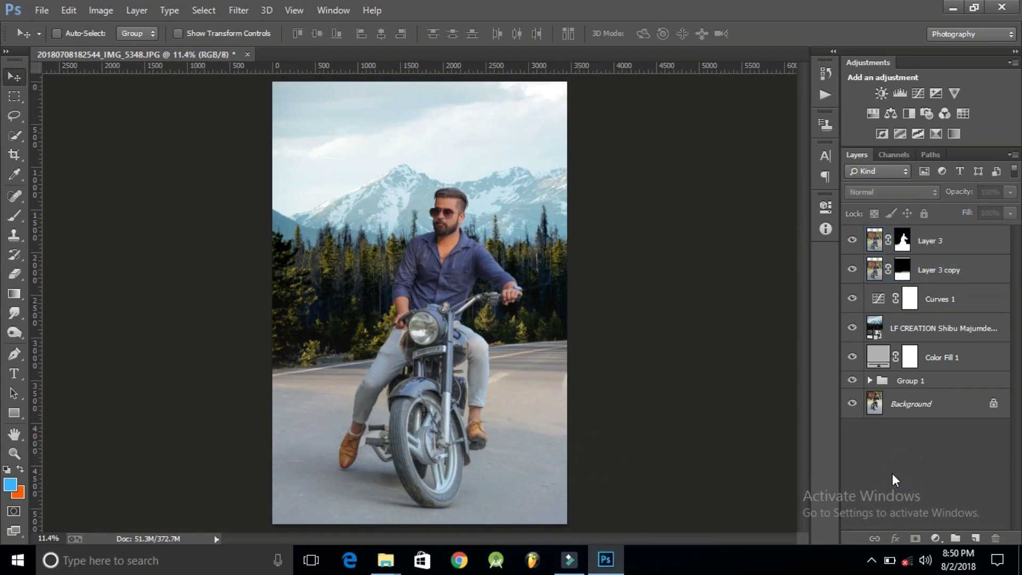
Clip Curves 1 to the backdrop and fade its sky and peaks with a gradient mask.
click(920, 338)
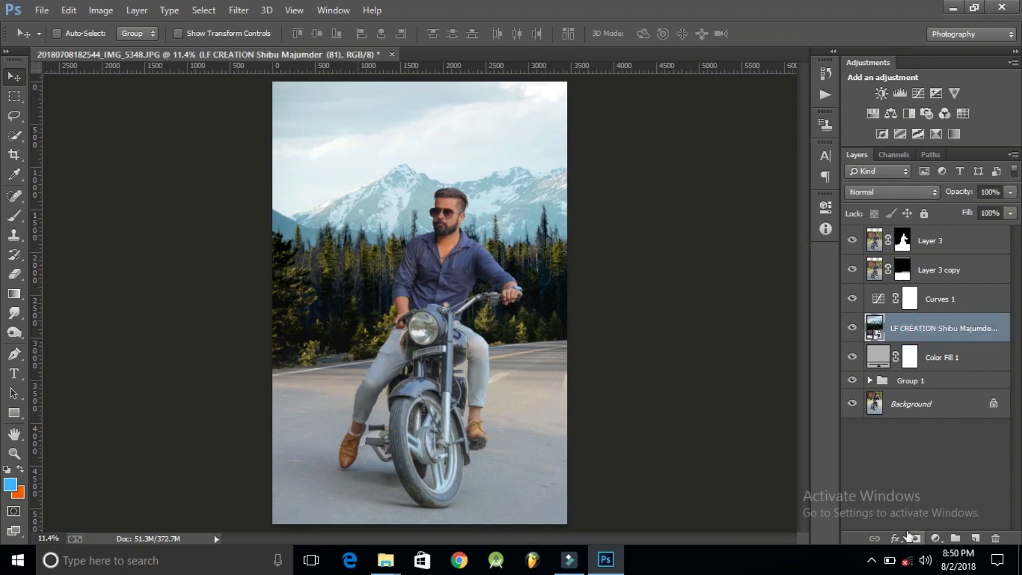
alt+click(947, 309)
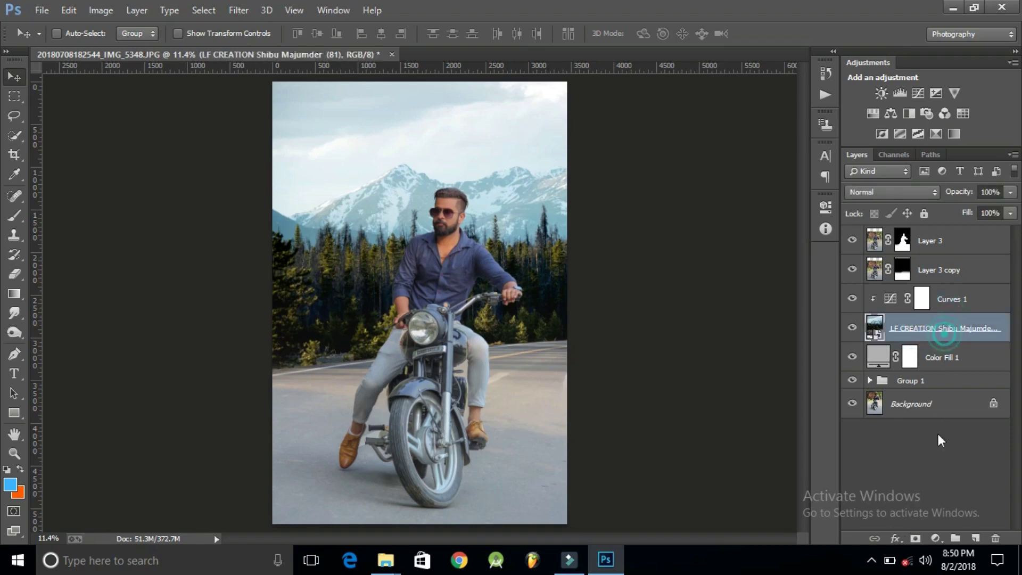
click(915, 539)
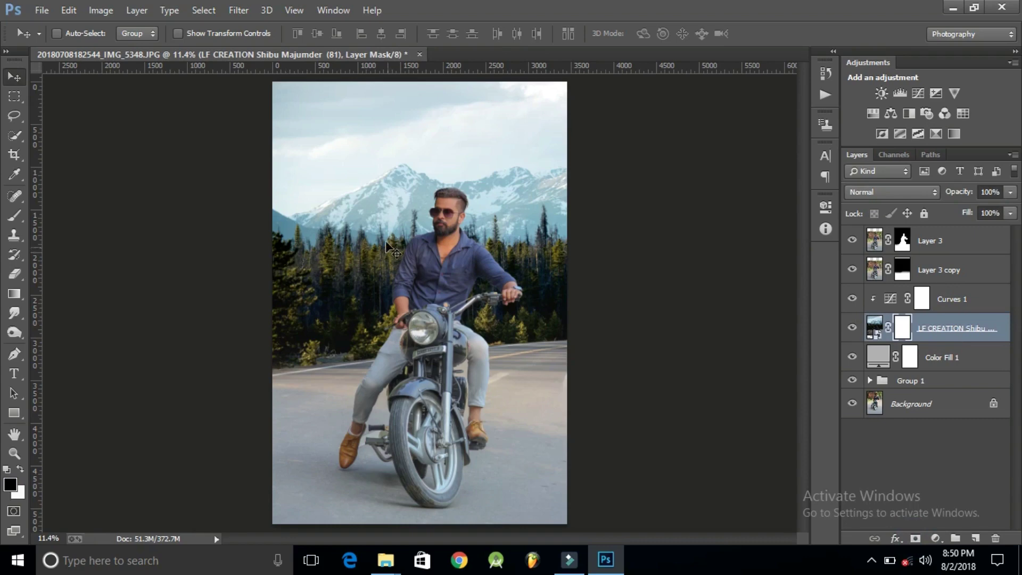
click(13, 293)
drag(414, 221, 415, 298)
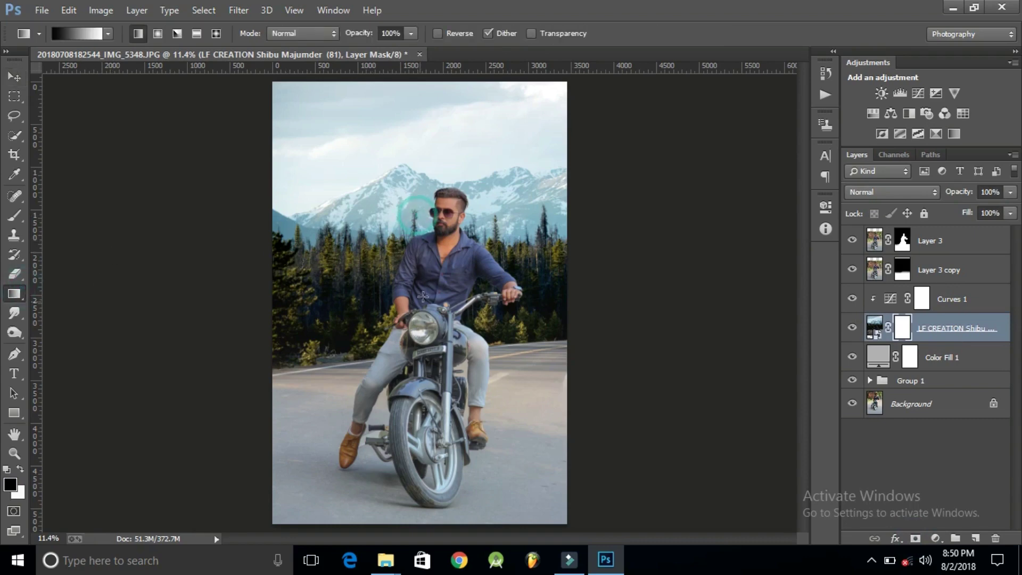
mouse_move(423, 256)
mouse_down()
mouse_move(422, 318)
mouse_move(426, 292)
mouse_up()
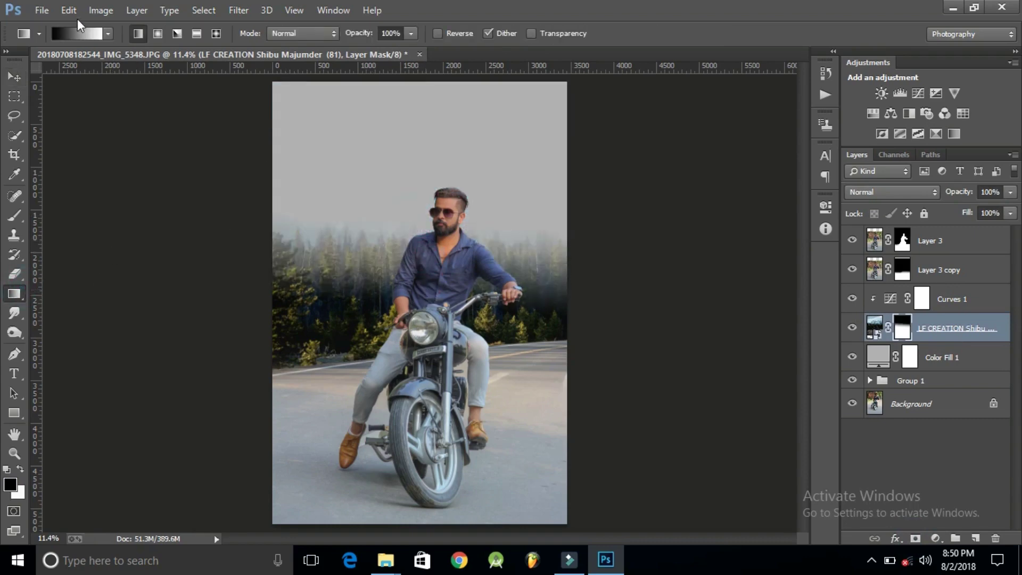
click(42, 11)
Place the lake photo enlarged, move it below the mountain backdrop, and re-clip Curves 1.
click(94, 224)
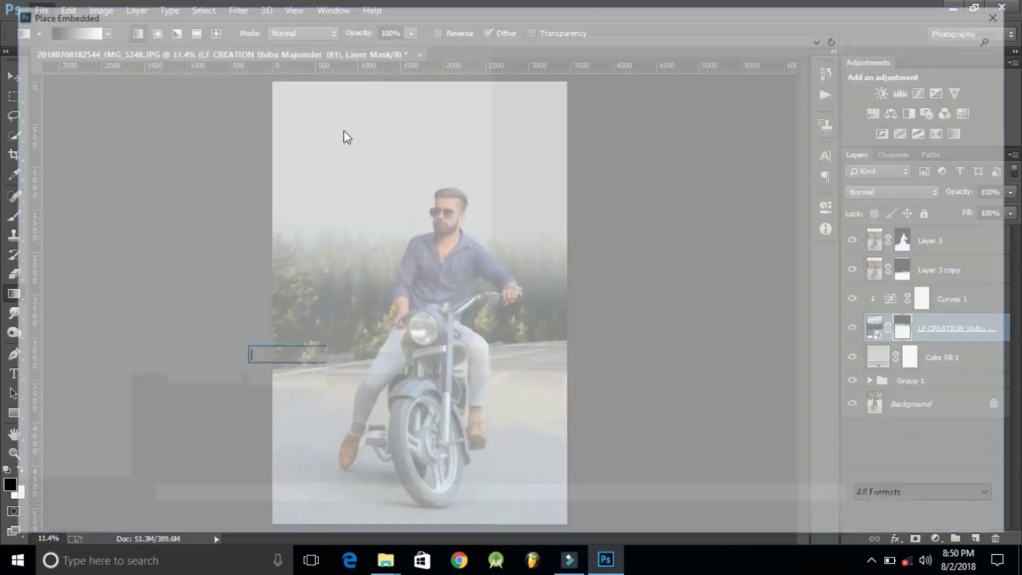
double_click(426, 123)
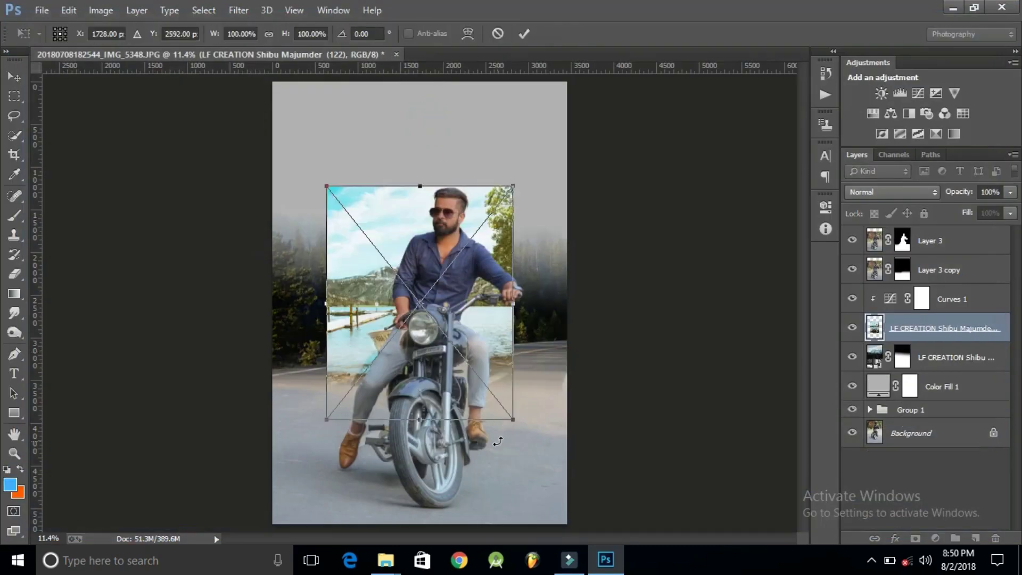
drag(511, 419, 596, 522)
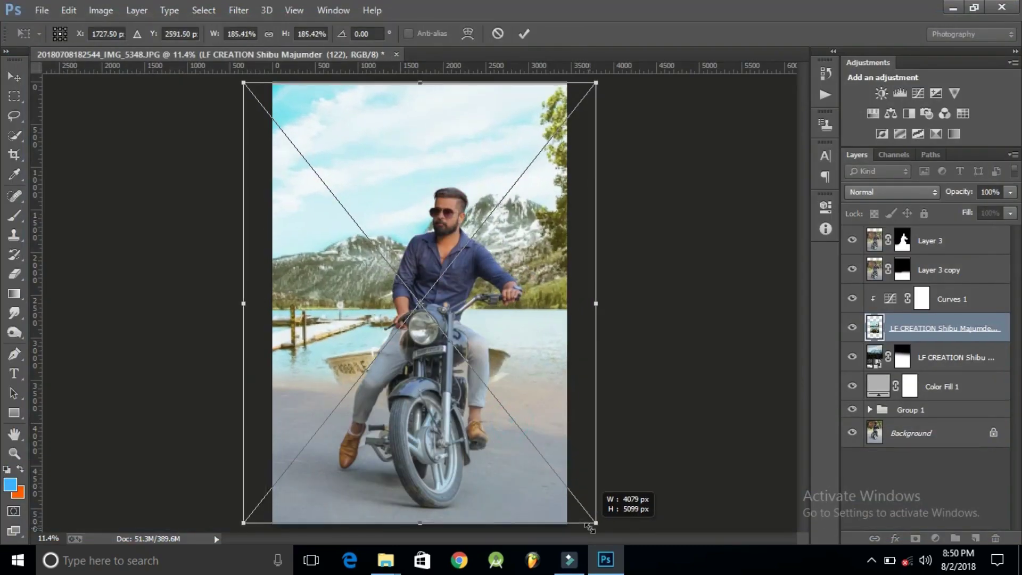
key(Return)
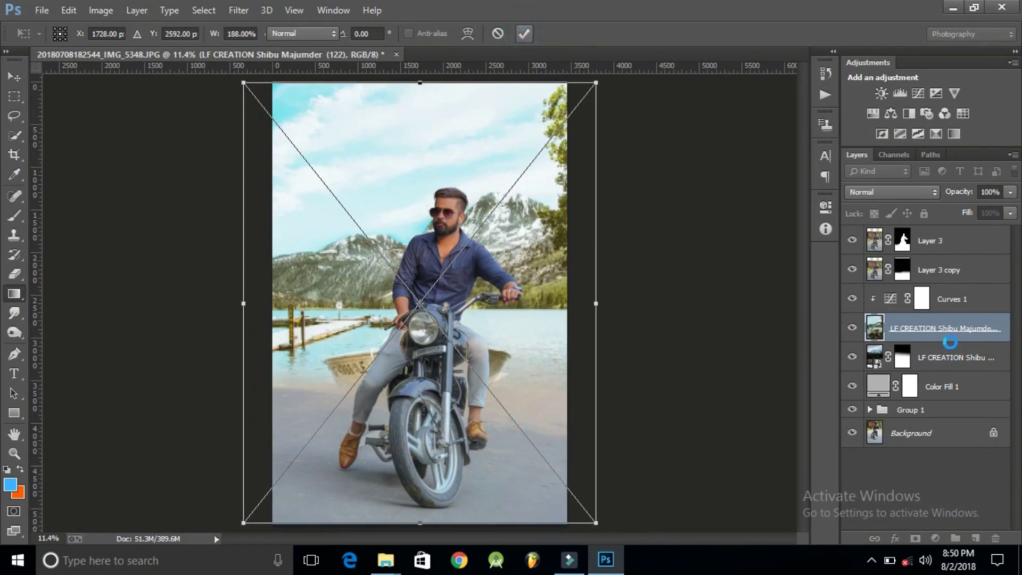
drag(950, 341, 950, 372)
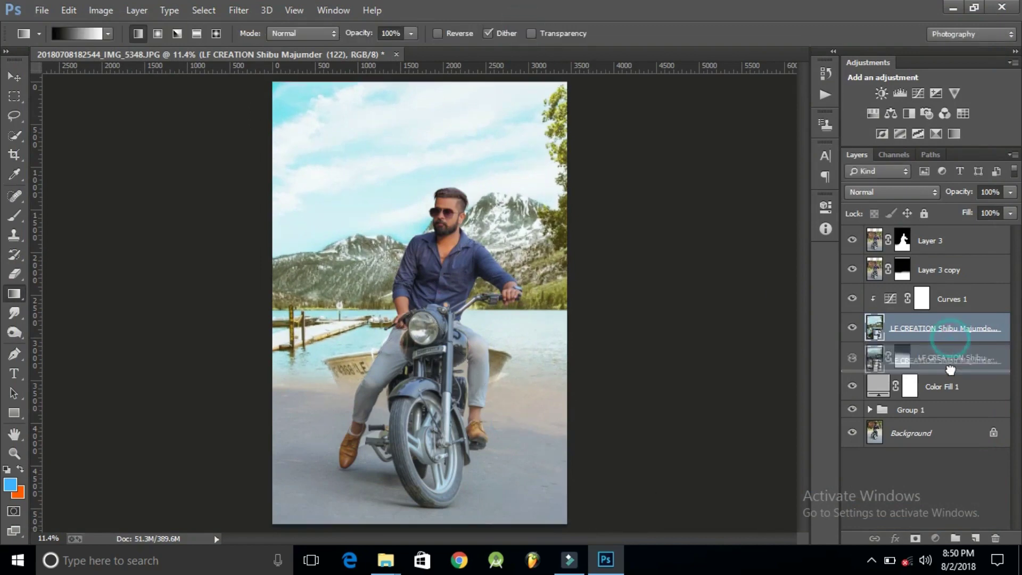
click(952, 303)
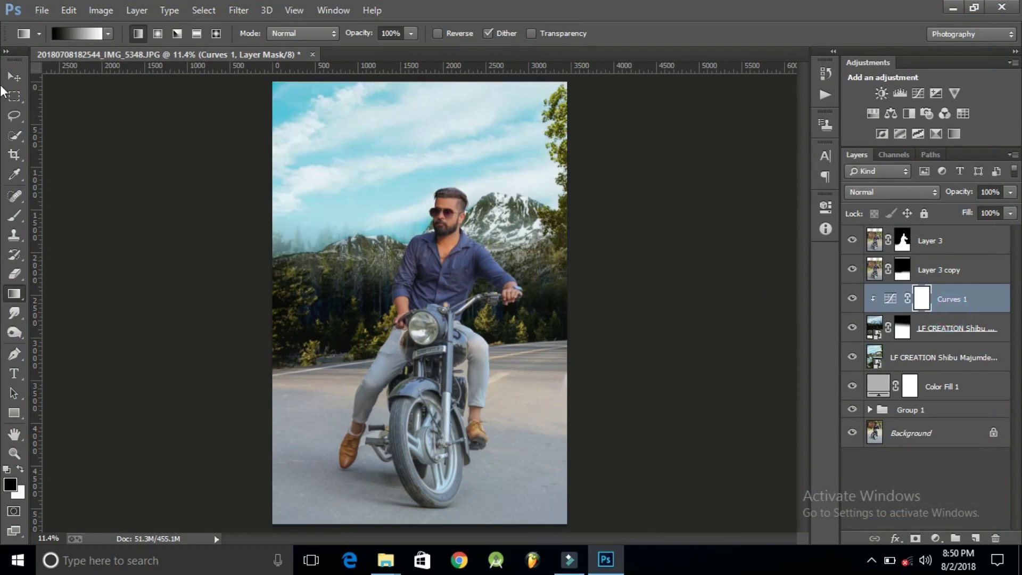
Reposition the lake photo and enlarge it to about 218.5% so its peaks fill the sky.
click(11, 76)
click(945, 357)
mouse_move(395, 258)
mouse_down()
mouse_move(395, 232)
mouse_move(400, 238)
mouse_up()
key(ctrl+t)
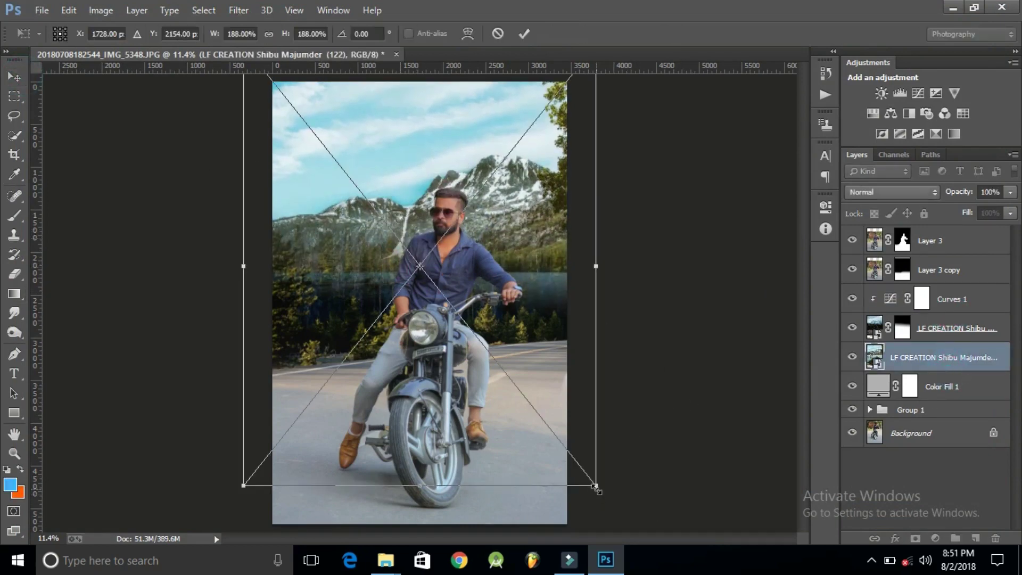
drag(594, 484, 634, 522)
drag(551, 336, 552, 352)
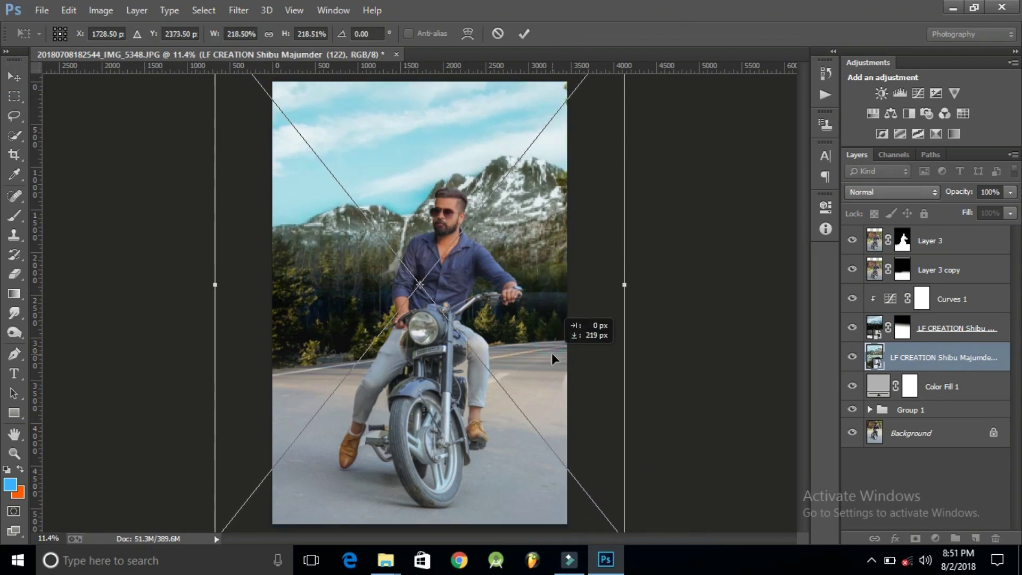
click(522, 35)
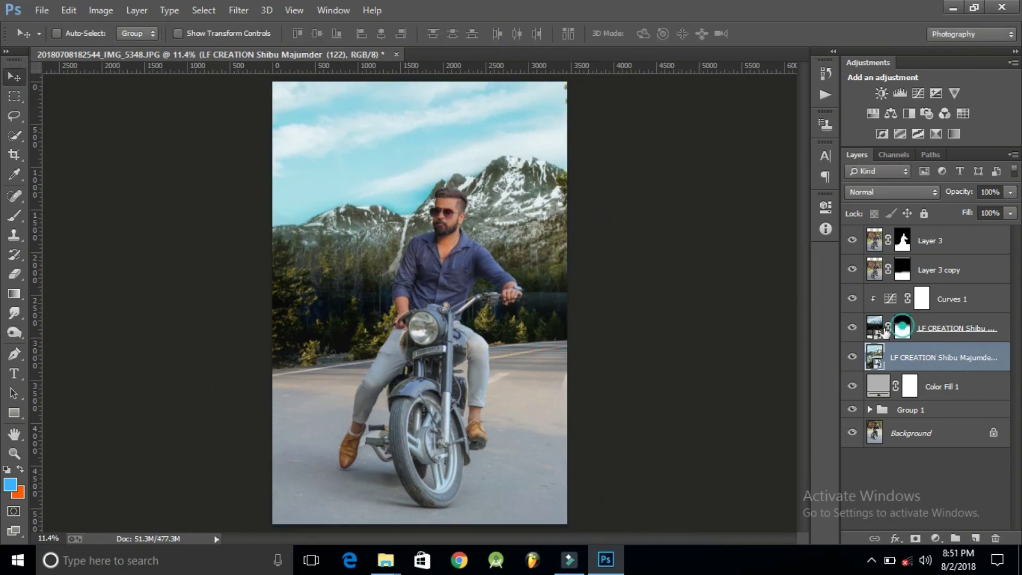
Paint white on the backdrop's mask to reveal dark forest on the right side.
click(902, 328)
key(b)
key(d)
click(331, 309)
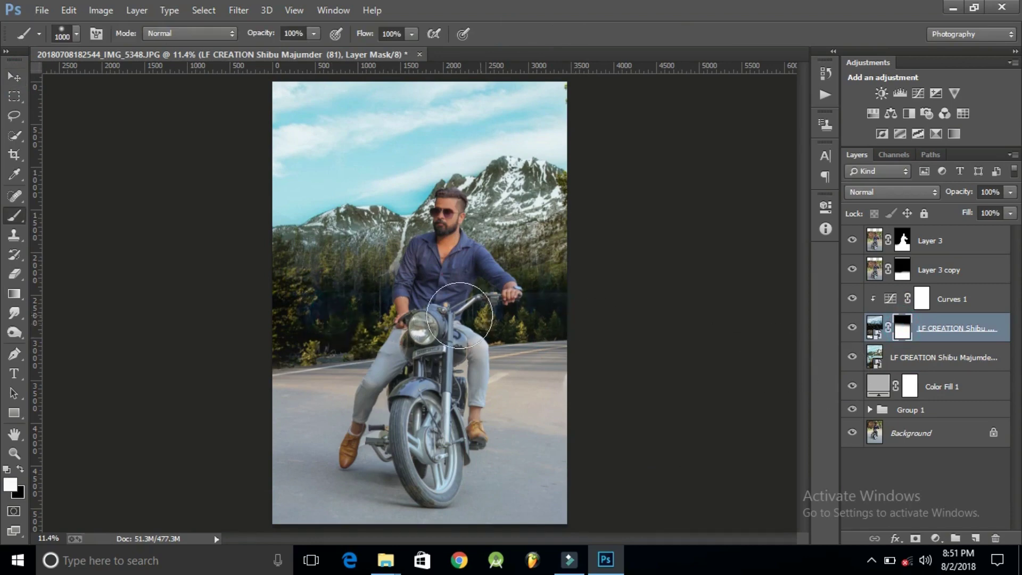
drag(512, 290, 634, 301)
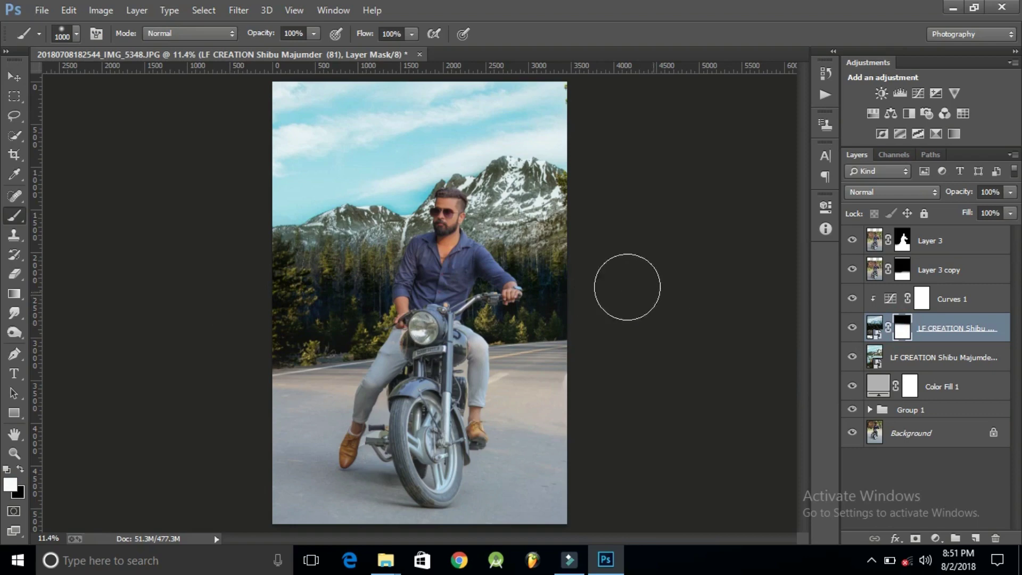
Fit the image on screen and select Curves 1 through the lake photo layer.
key(z)
right_click(438, 208)
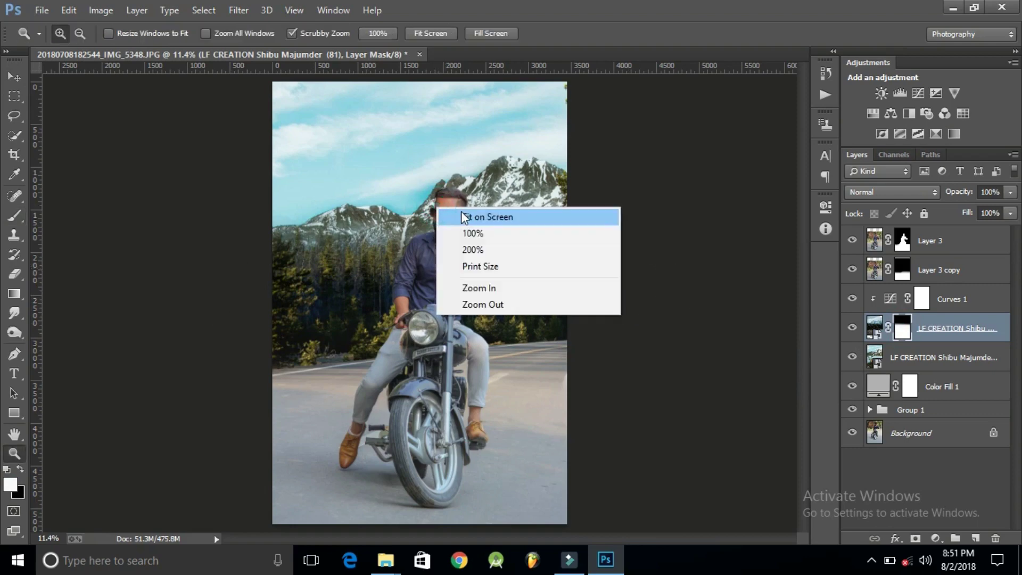
click(463, 216)
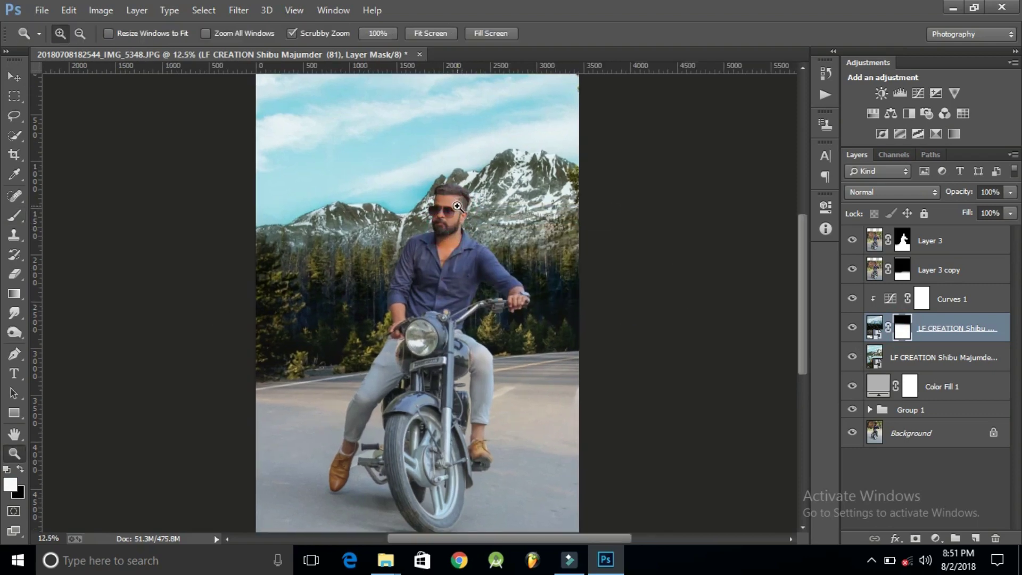
click(945, 308)
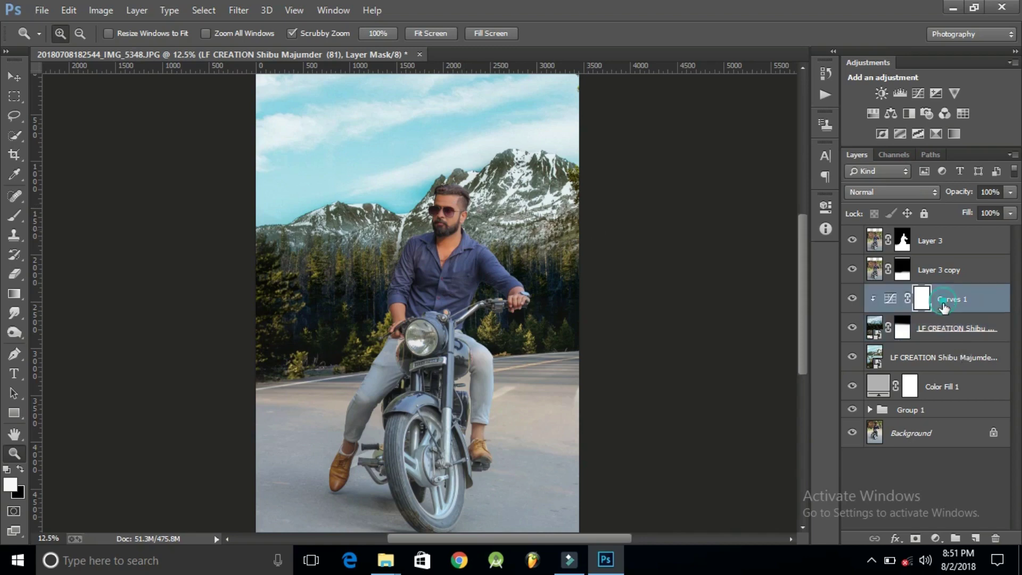
shift+click(942, 362)
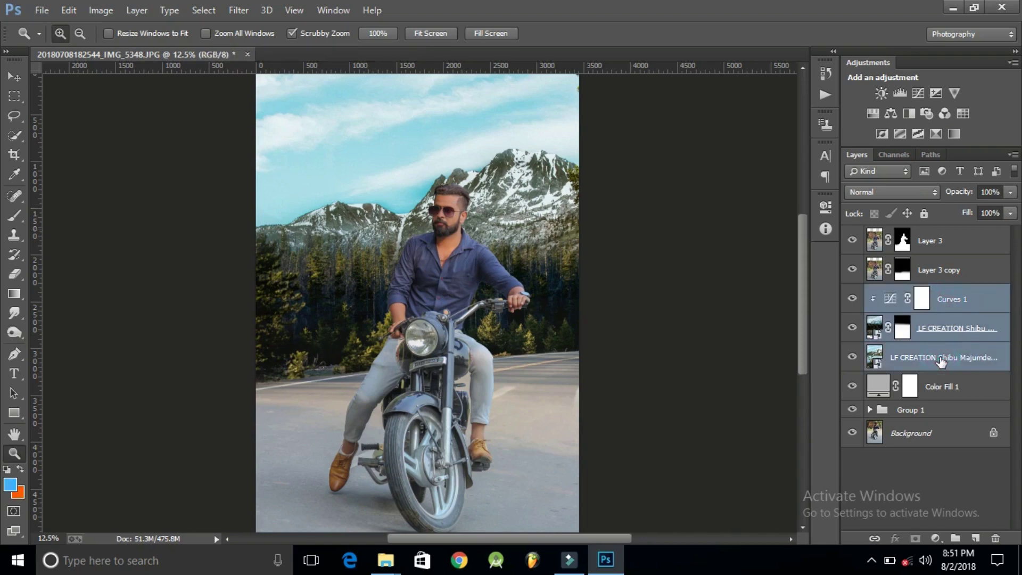
Merge and duplicate the scene, then set a 20 px Tilt-Shift blur with focus lines lowered.
key(ctrl+e)
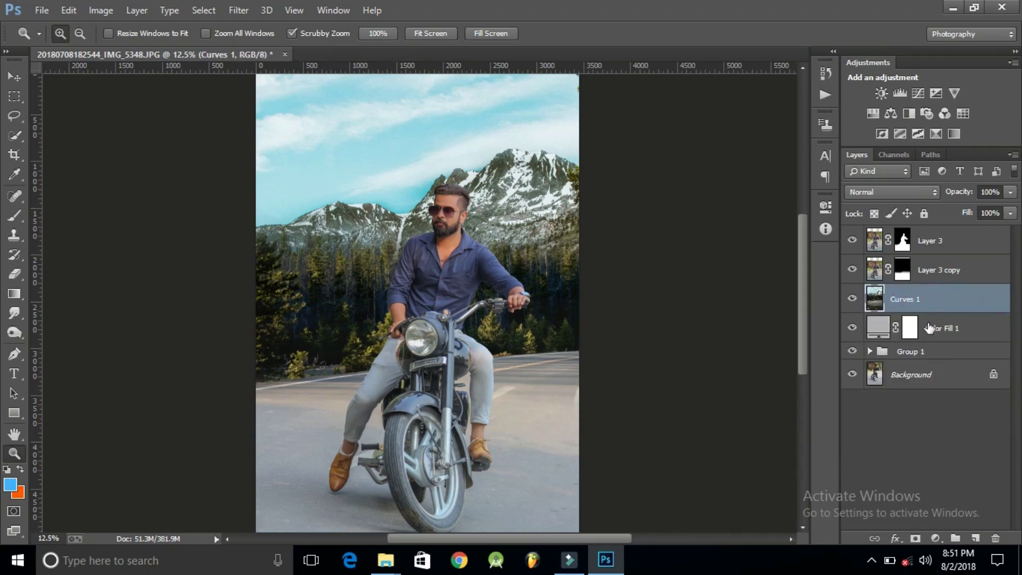
key(ctrl+j)
click(236, 11)
mouse_move(246, 190)
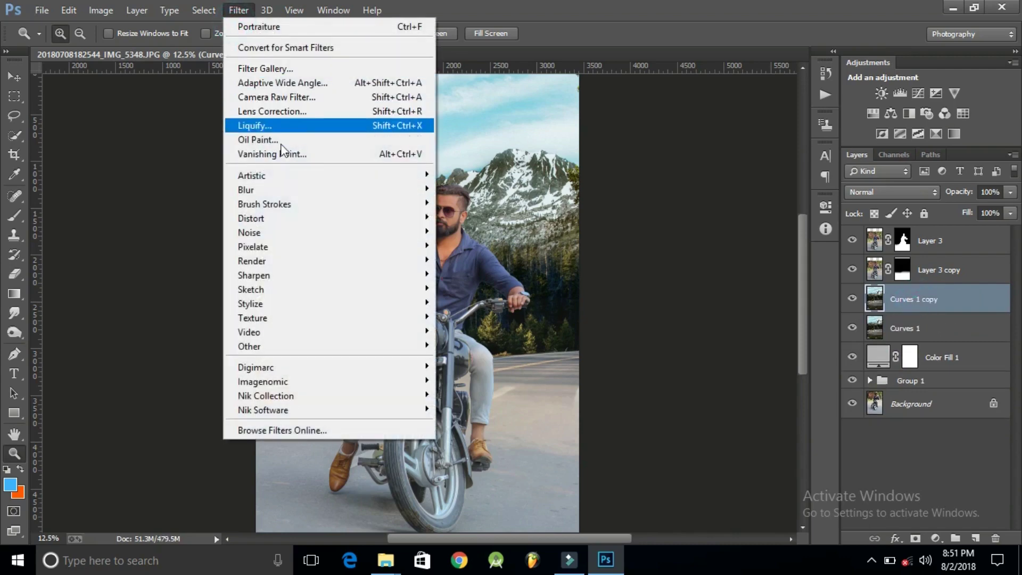
click(467, 218)
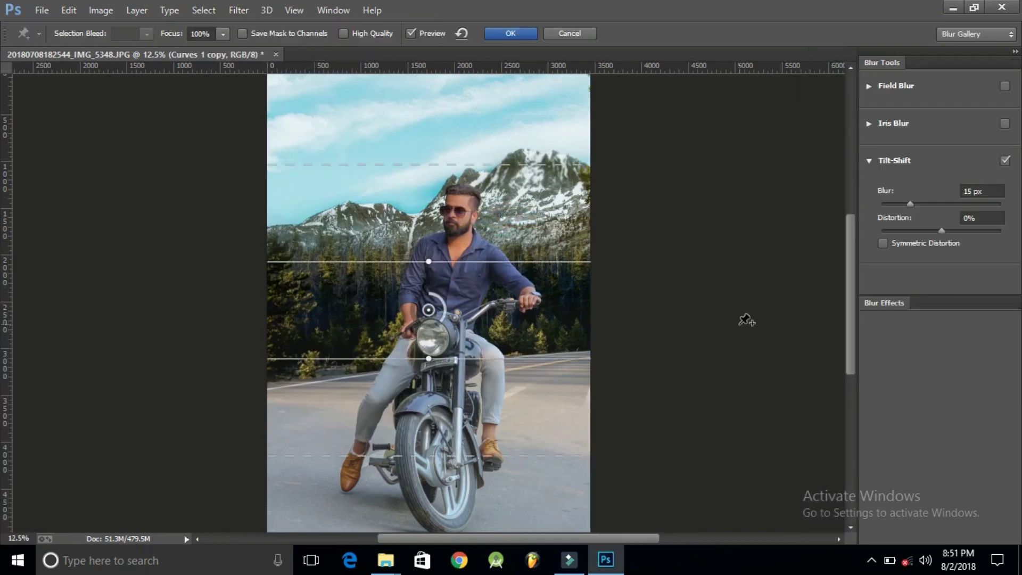
drag(428, 315, 427, 431)
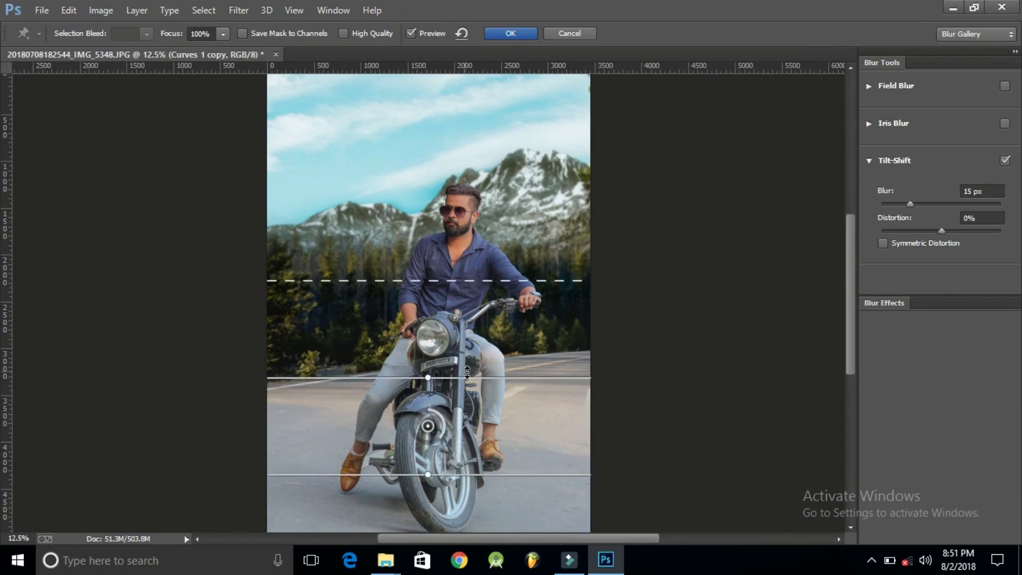
click(965, 191)
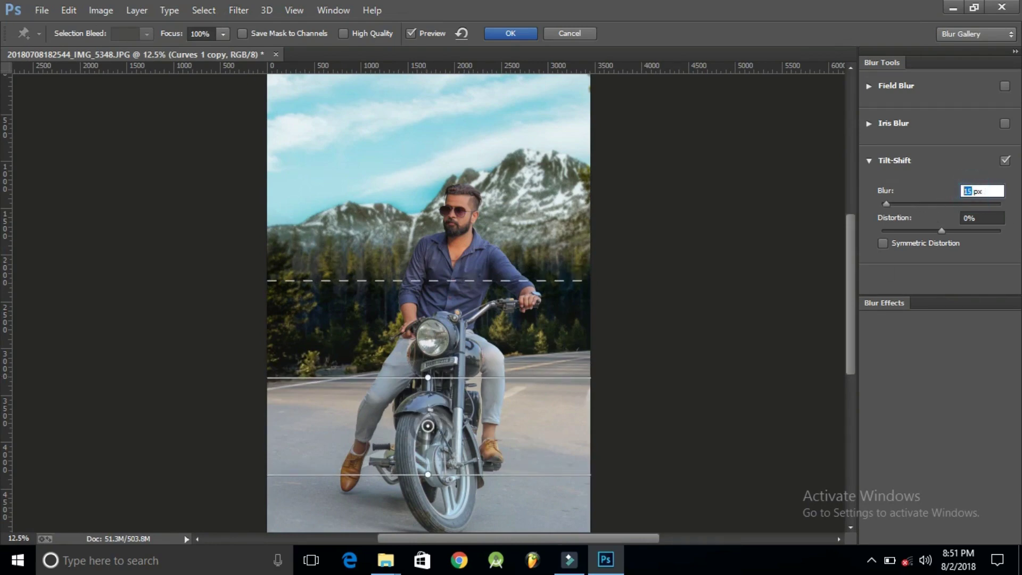
text(20)
drag(452, 377, 447, 442)
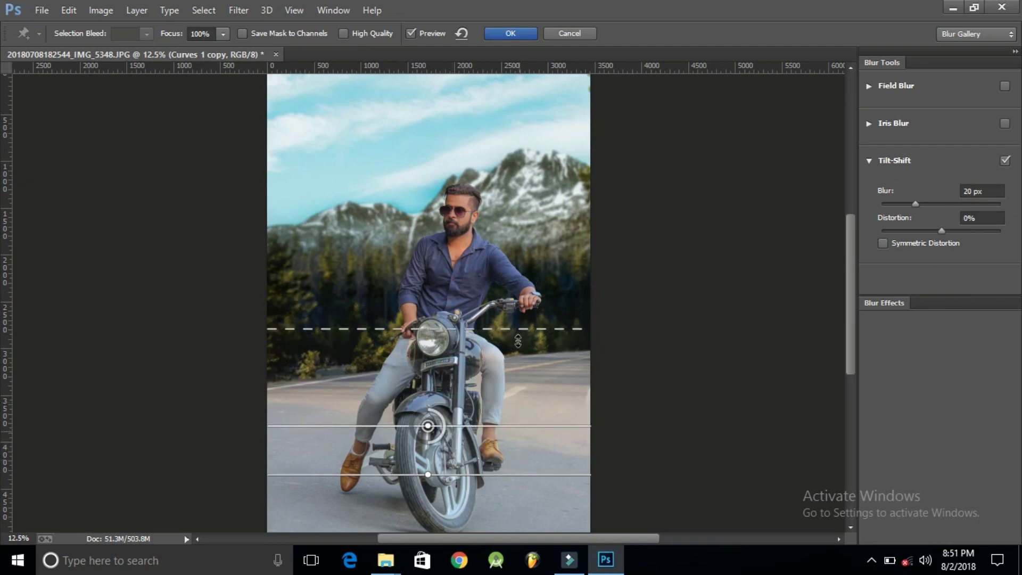
drag(519, 328, 522, 359)
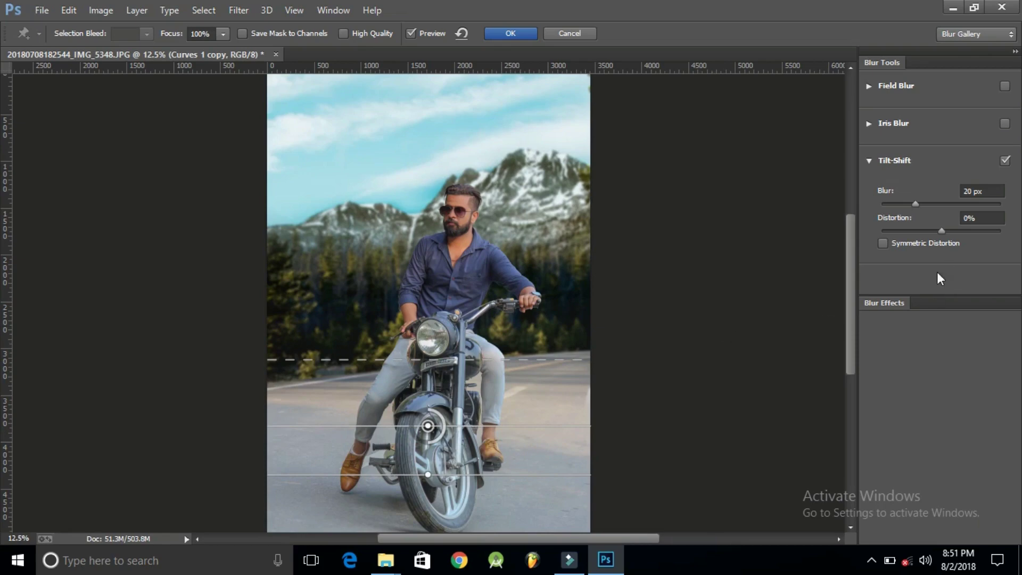
Add 18% bokeh light and 100% bokeh colour, then apply the blur.
click(889, 302)
mouse_move(873, 355)
mouse_down()
mouse_move(924, 356)
mouse_move(897, 356)
mouse_up()
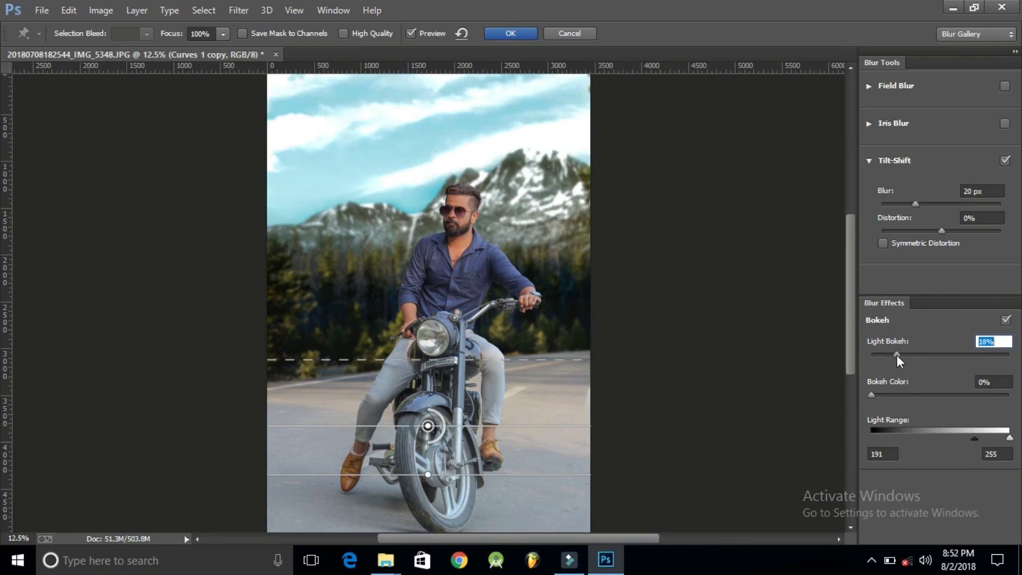
drag(873, 396, 955, 396)
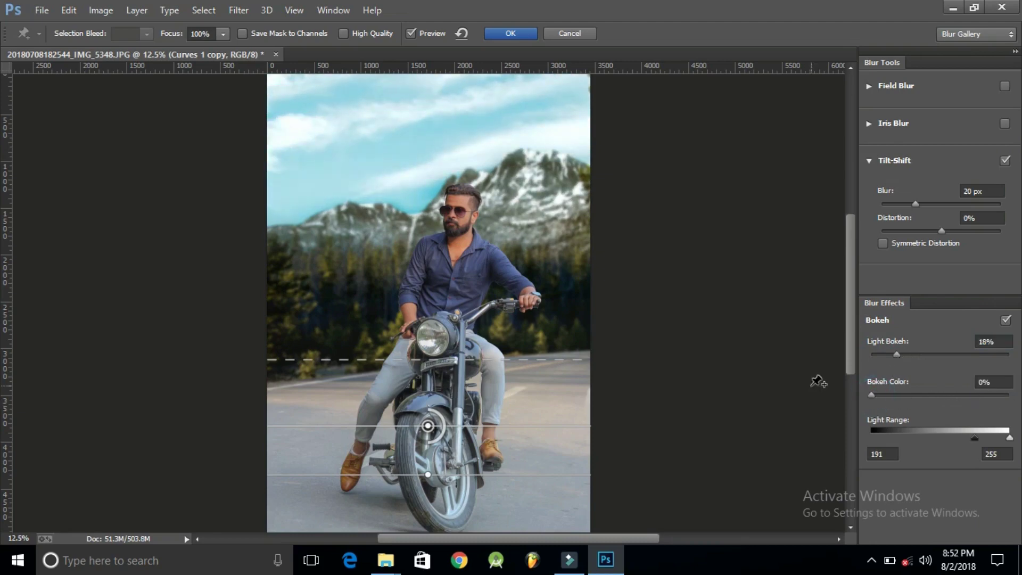
drag(872, 395, 1012, 395)
click(510, 34)
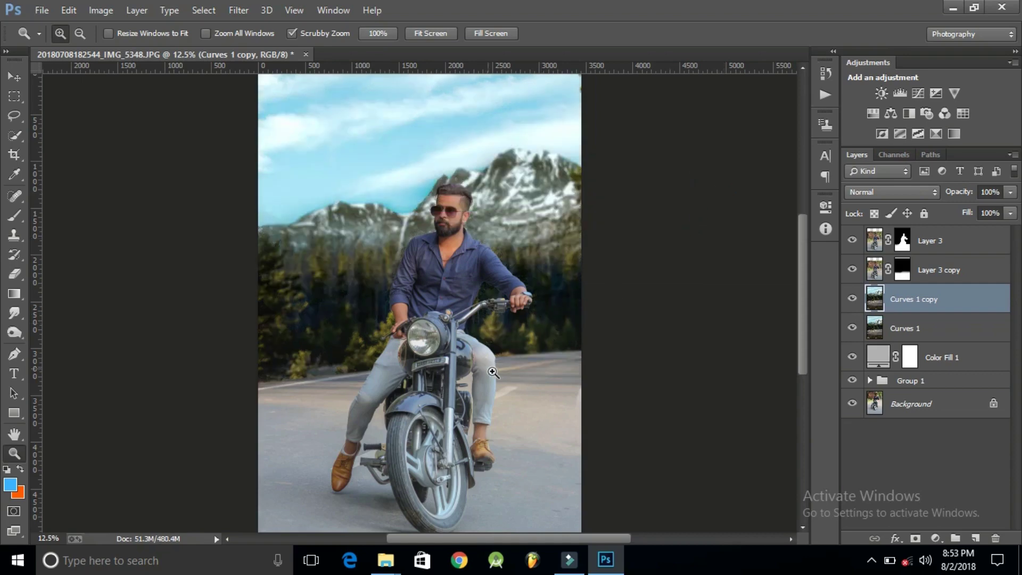
Add a new empty layer and set Clone Stamp to sample Current & Below.
drag(506, 377, 581, 336)
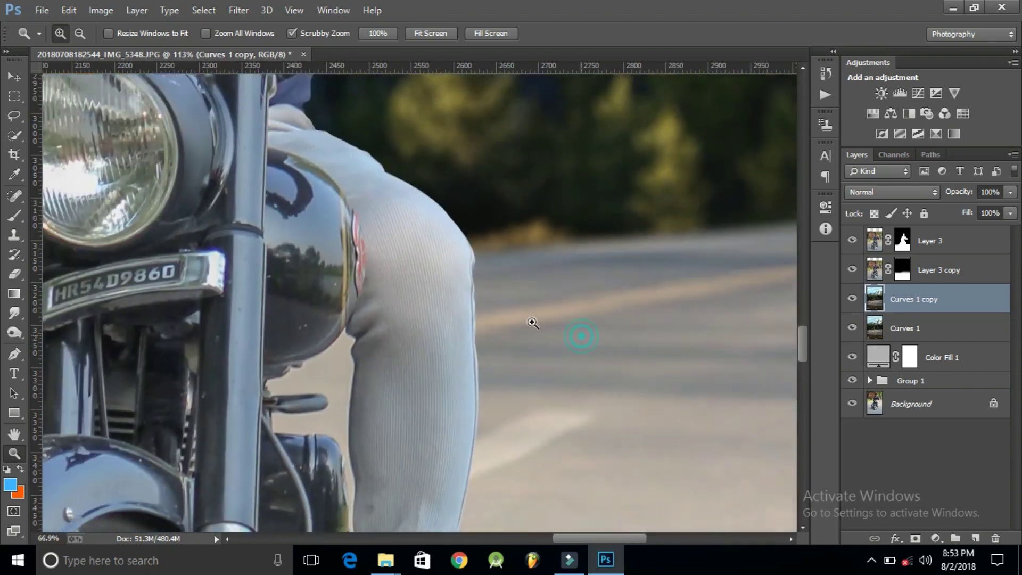
drag(533, 323, 641, 335)
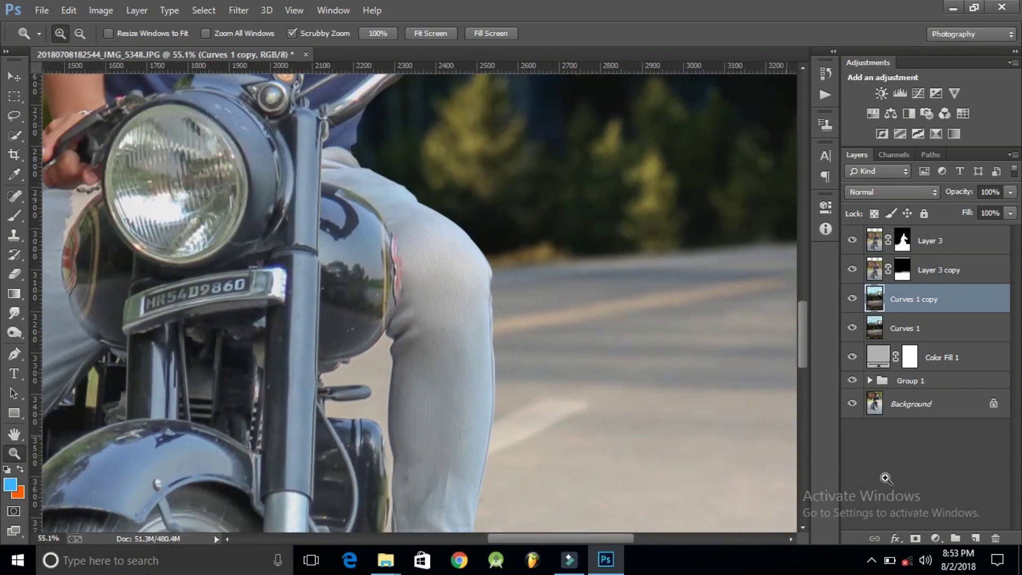
click(974, 538)
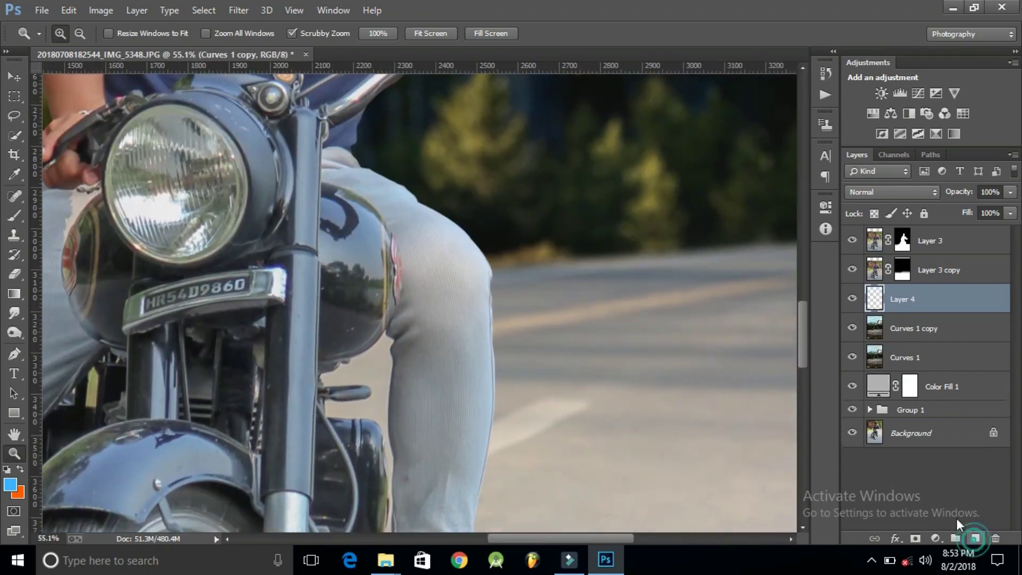
click(14, 240)
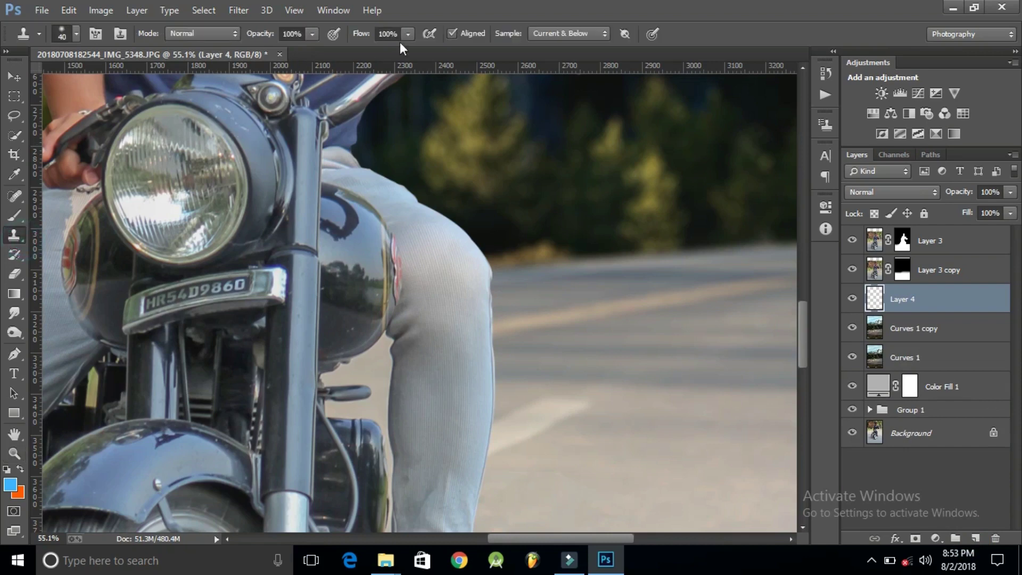
click(542, 36)
click(545, 58)
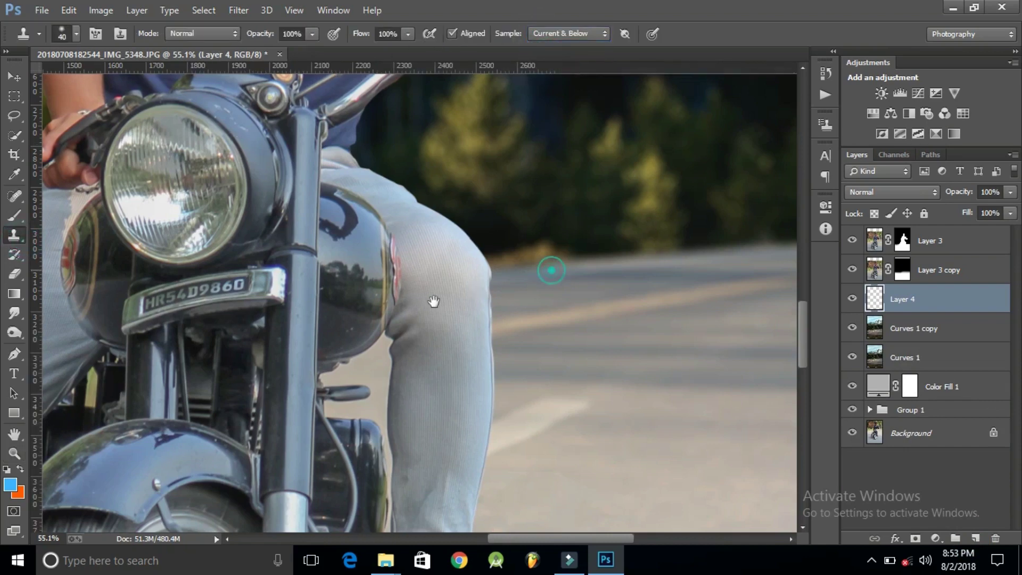
Sample clean road beside the knee and clone it over the yellow road line.
mouse_move(535, 291)
mouse_down()
mouse_move(416, 312)
mouse_move(386, 357)
mouse_up()
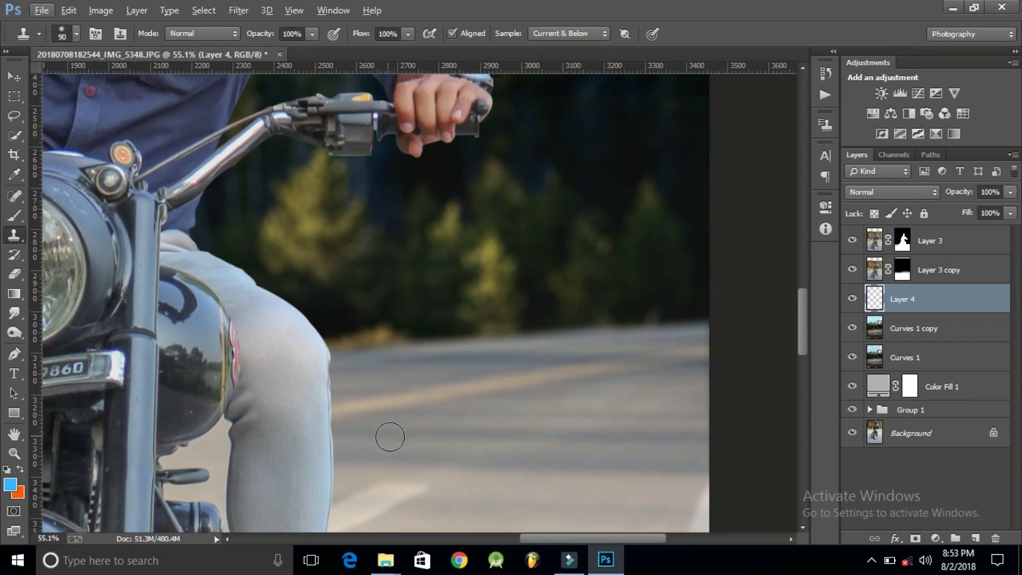
alt+click(385, 440)
drag(333, 414, 677, 363)
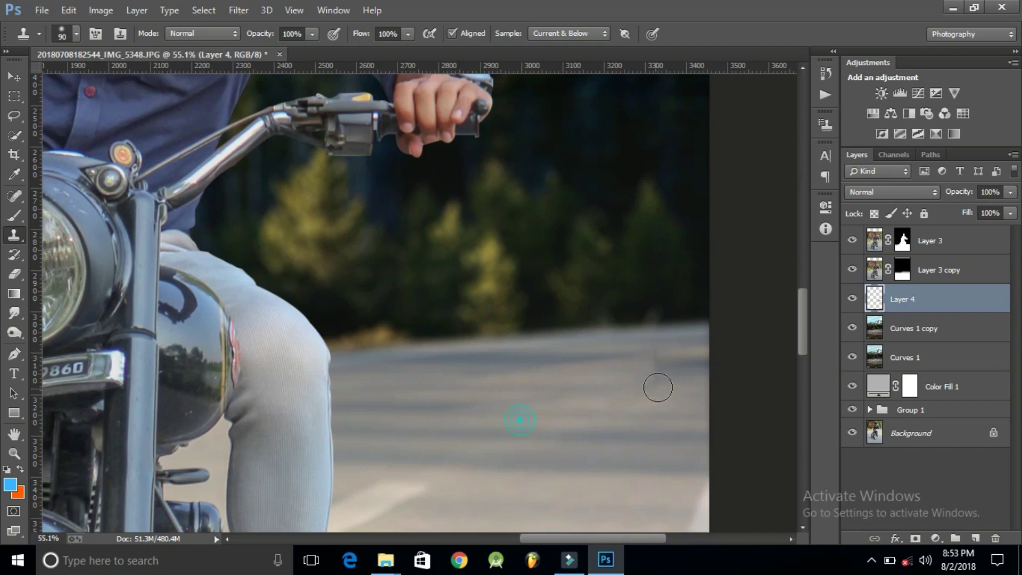
key(z)
key(s)
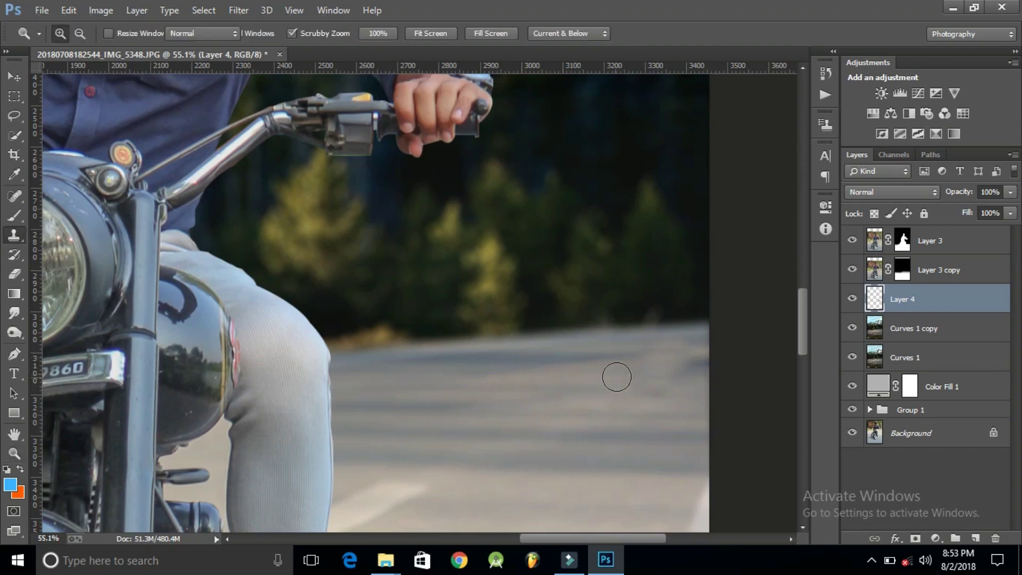
Set the clone brush to 90 px, 0% hardness, then zoom out to the whole photo.
right_click(623, 367)
click(641, 153)
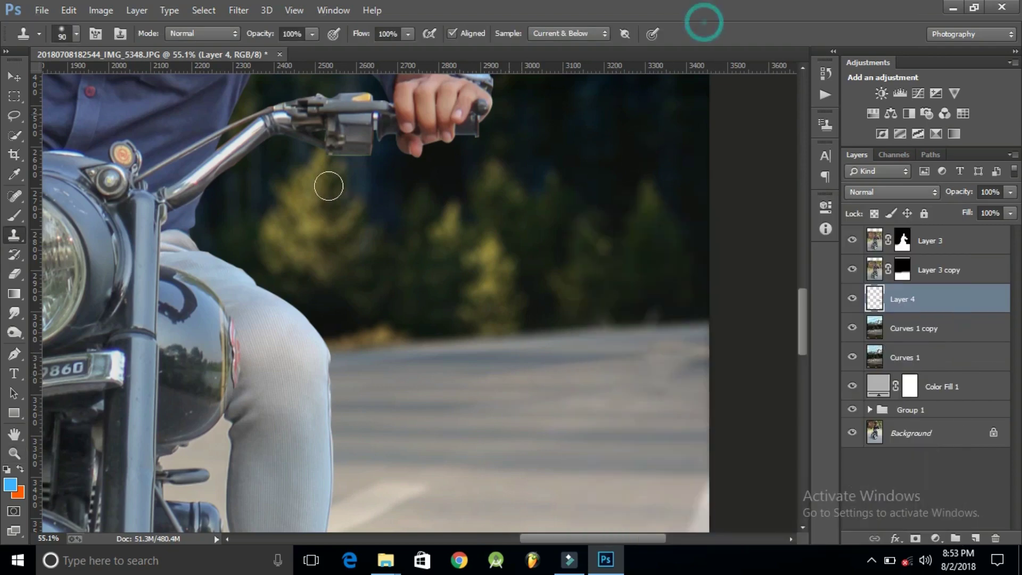
key(z)
key(s)
right_click(477, 300)
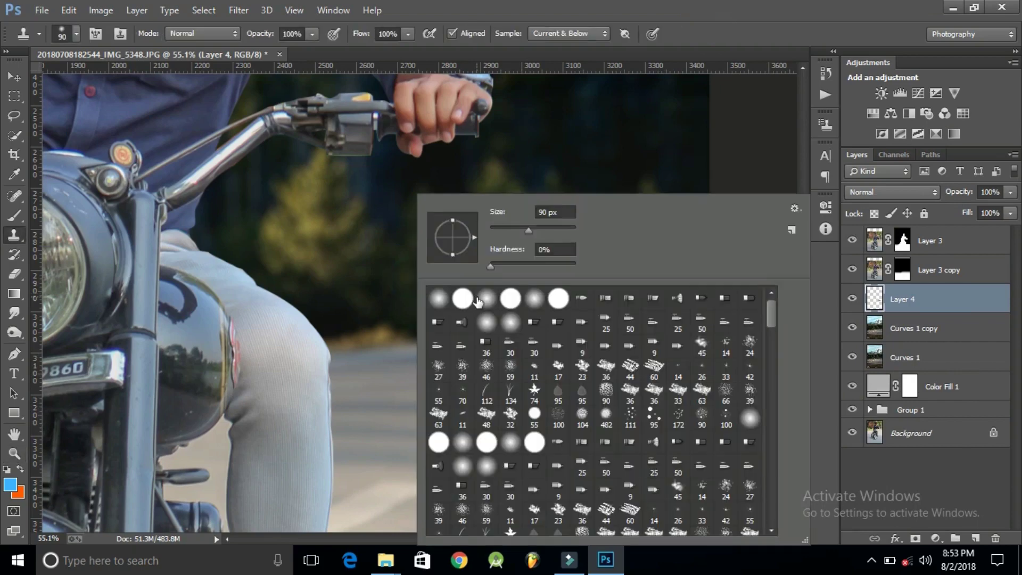
click(716, 6)
key(z)
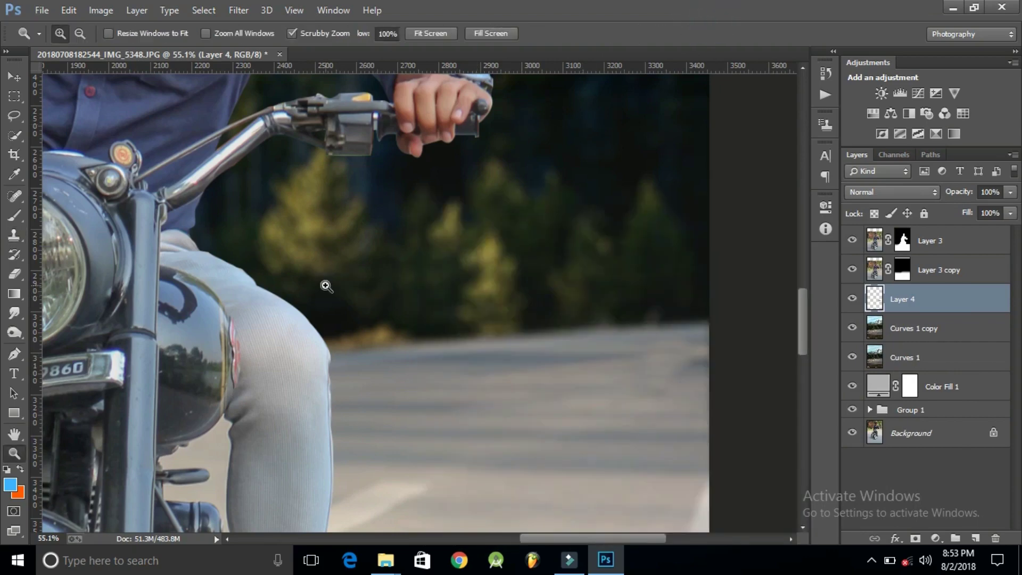
key(s)
right_click(328, 290)
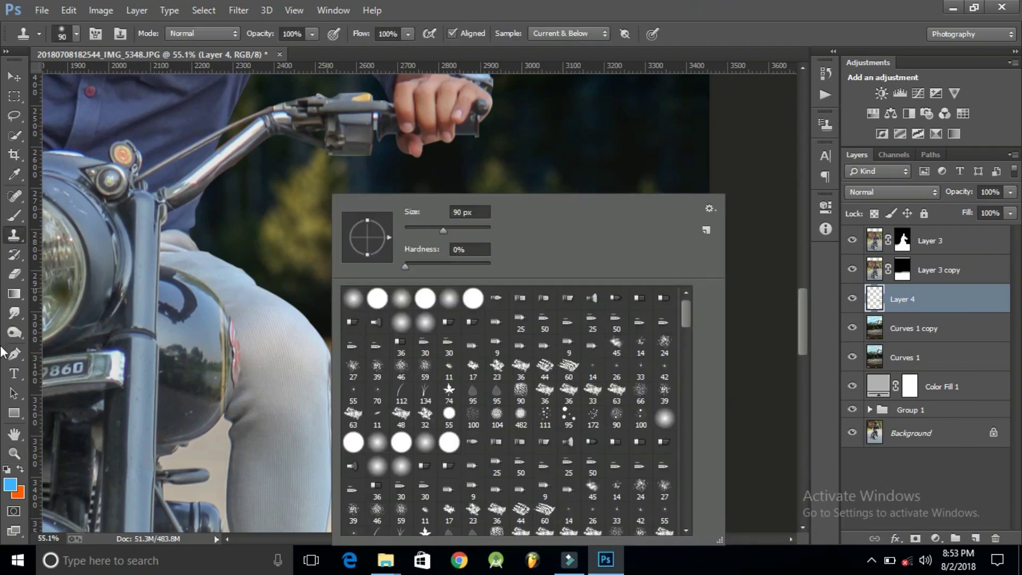
click(15, 452)
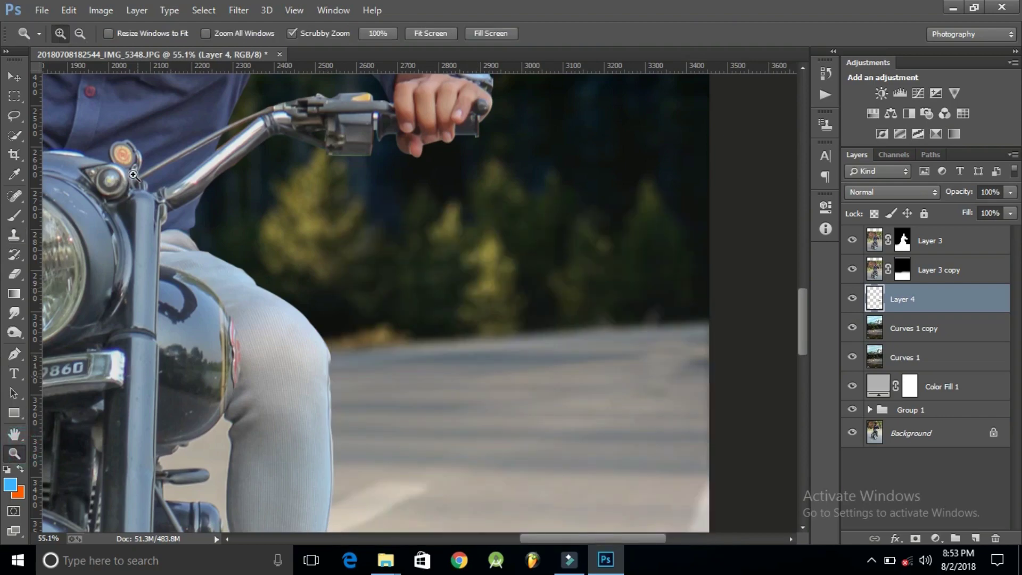
alt+click(302, 274)
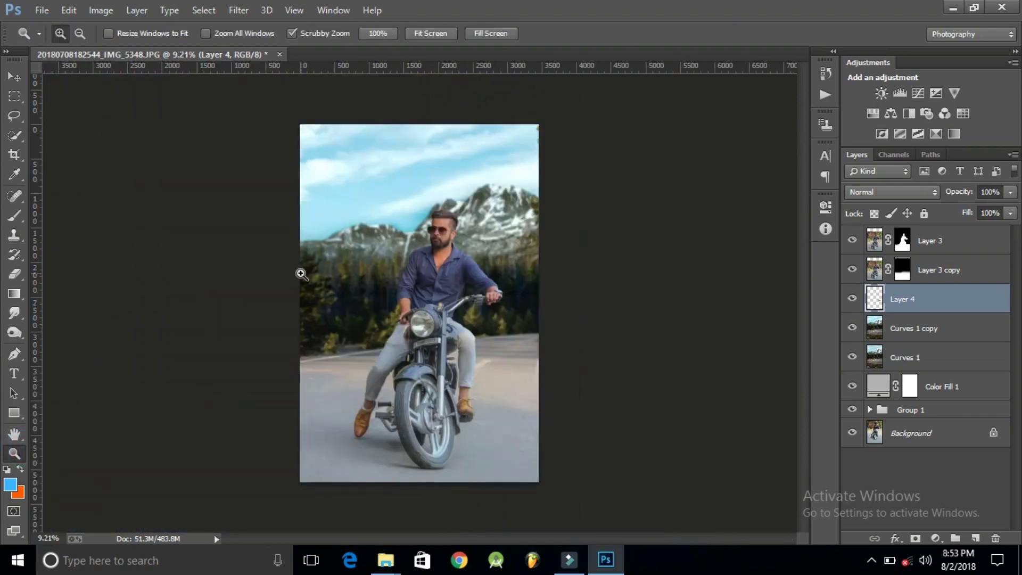
Convert the rider cut-out Layer 3 into a smart object and bring up the Filter menu.
click(302, 277)
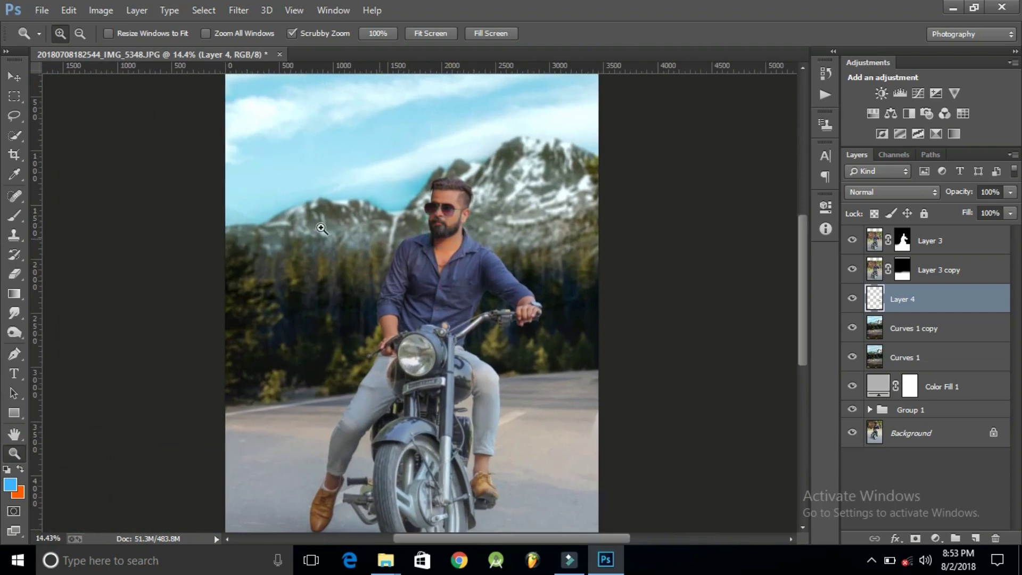
click(15, 78)
click(903, 240)
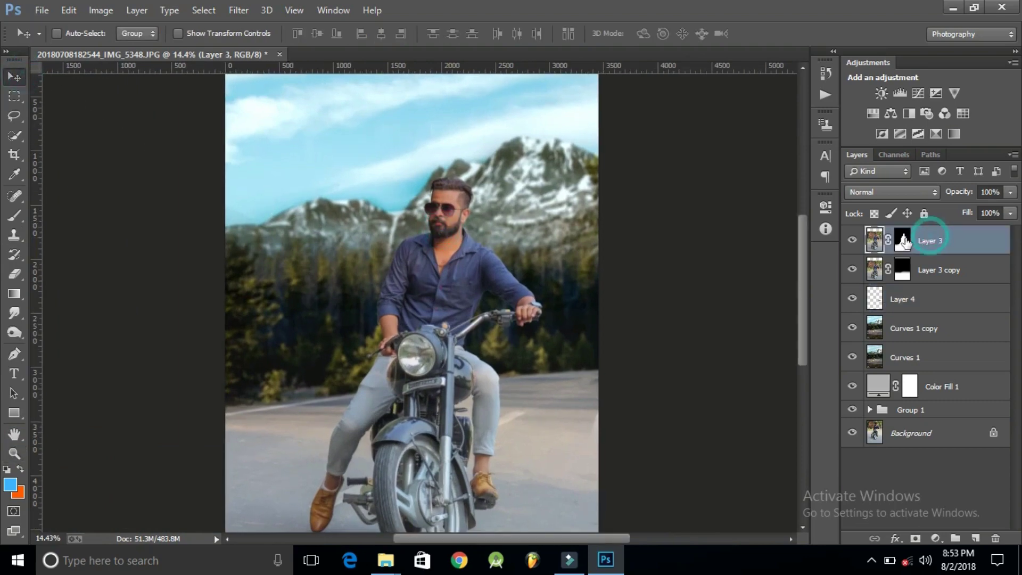
right_click(937, 240)
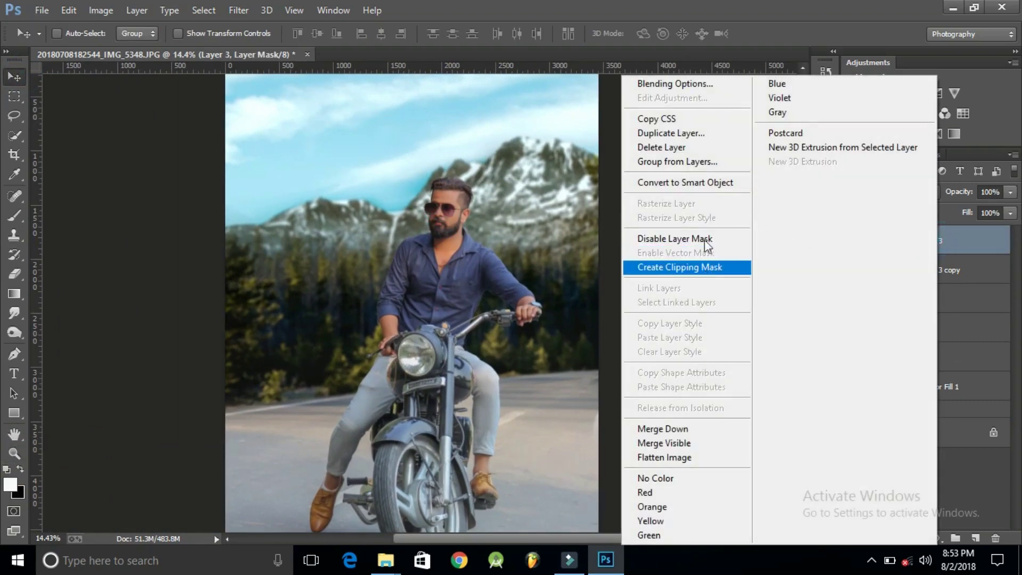
click(704, 182)
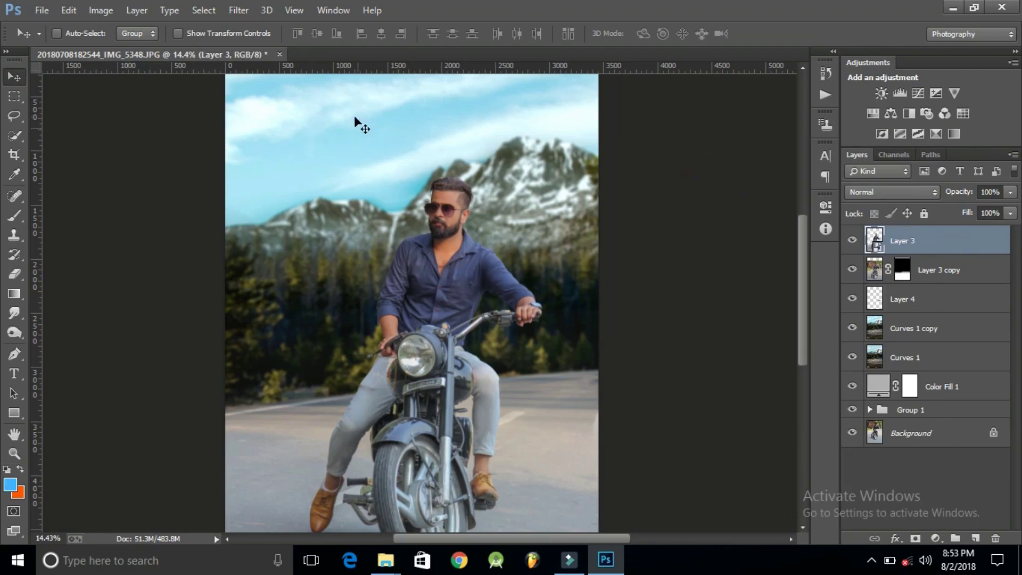
click(238, 10)
Open Camera Raw's HSL controls and zoom the preview out to show the whole rider.
click(270, 95)
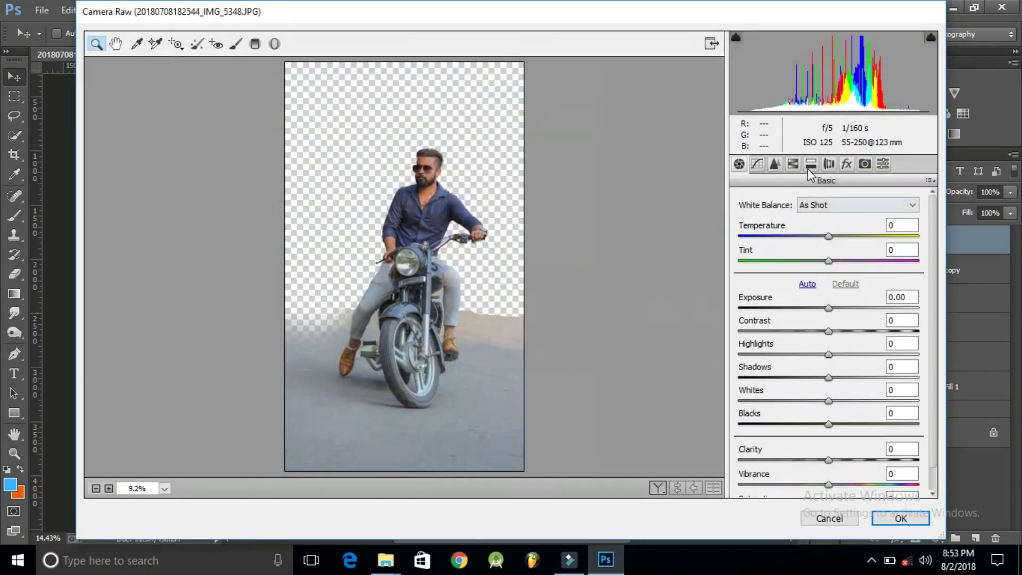
click(793, 164)
click(418, 183)
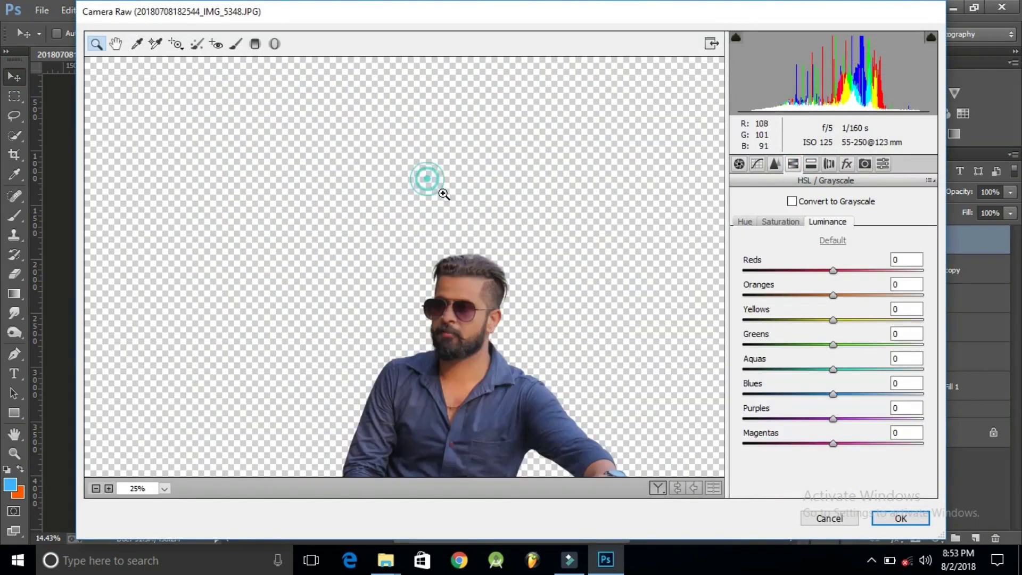
right_click(538, 284)
click(539, 284)
right_click(537, 285)
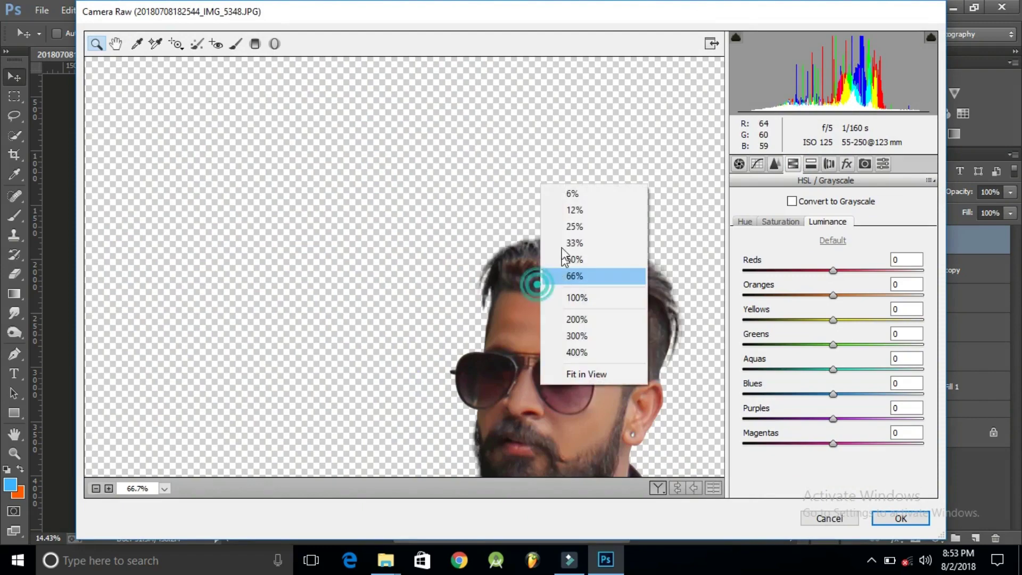
click(567, 226)
right_click(567, 228)
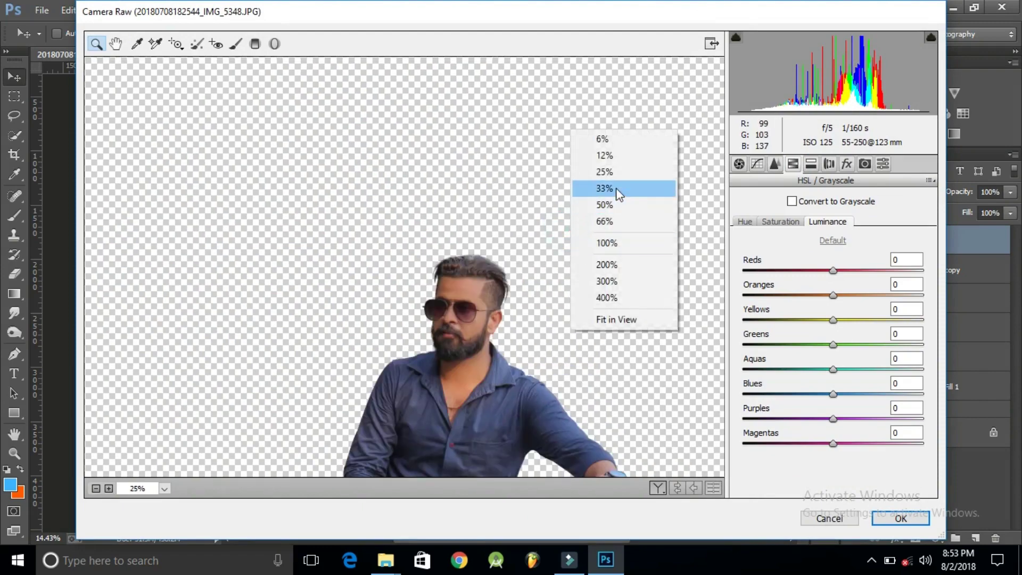
click(617, 188)
right_click(576, 226)
click(638, 155)
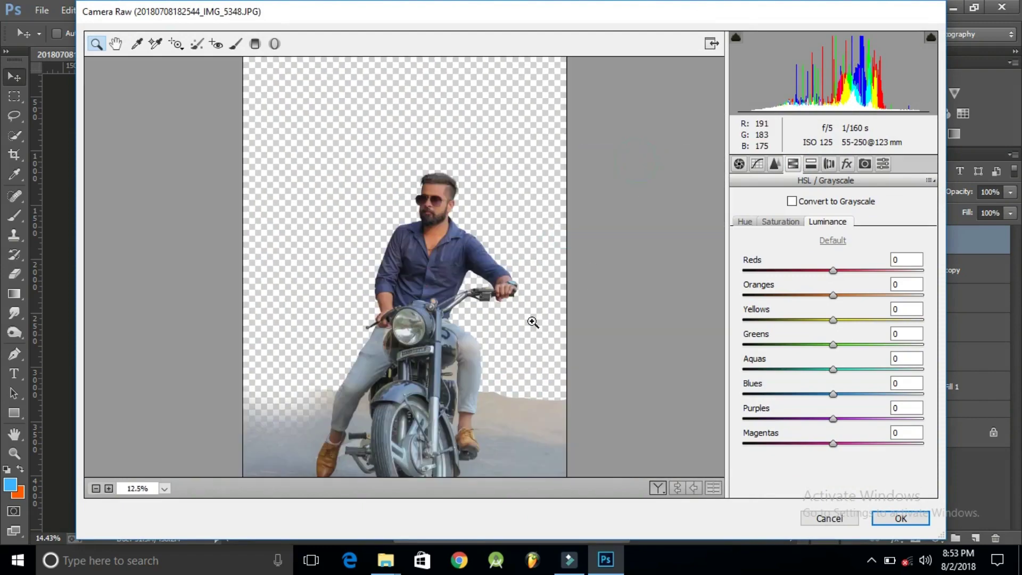
scroll(476, 365, down, 2)
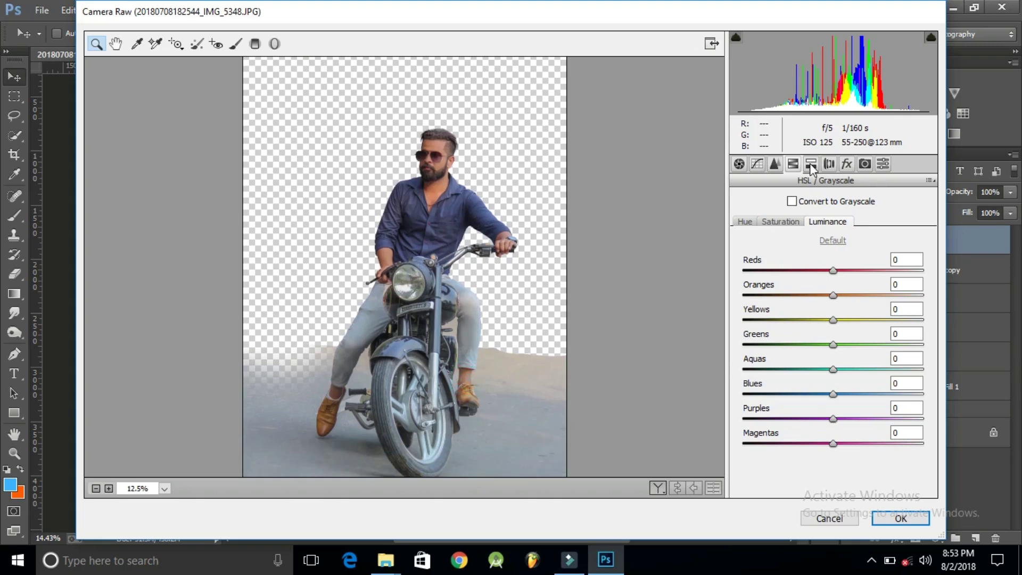
Raise Oranges luminance to +53, Blues saturation to +35 and Aquas saturation to +11, then apply.
mouse_move(834, 296)
mouse_down()
mouse_move(887, 303)
mouse_move(839, 295)
mouse_up()
click(781, 221)
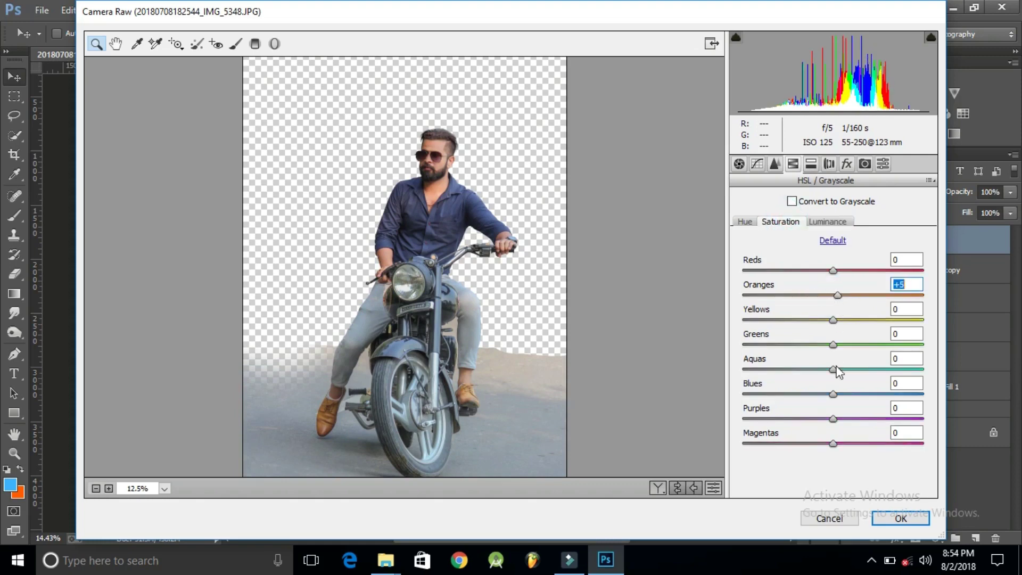
mouse_move(834, 394)
mouse_down()
mouse_move(858, 394)
mouse_move(790, 394)
mouse_move(816, 413)
mouse_up()
click(828, 221)
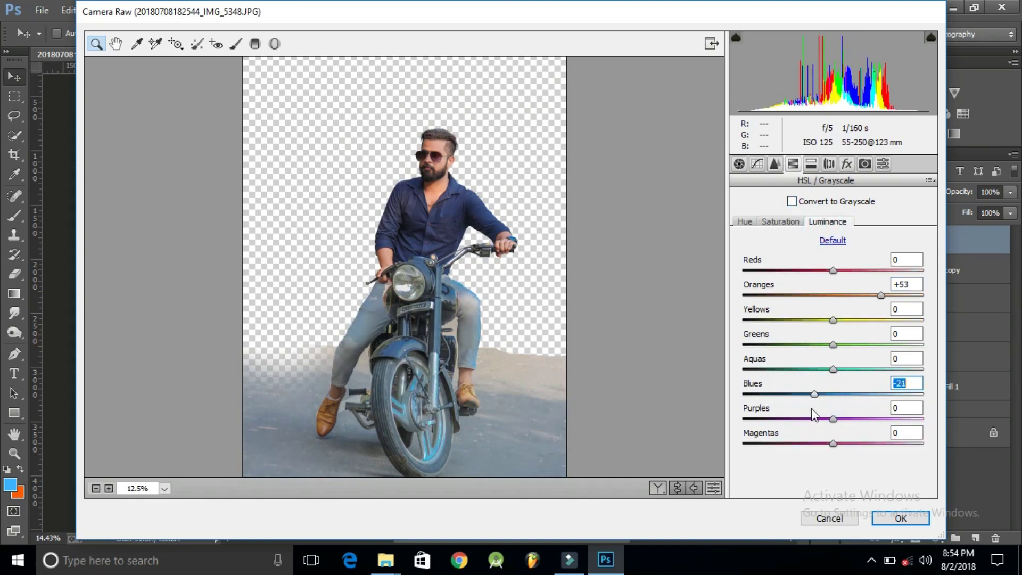
click(781, 222)
drag(833, 369, 850, 369)
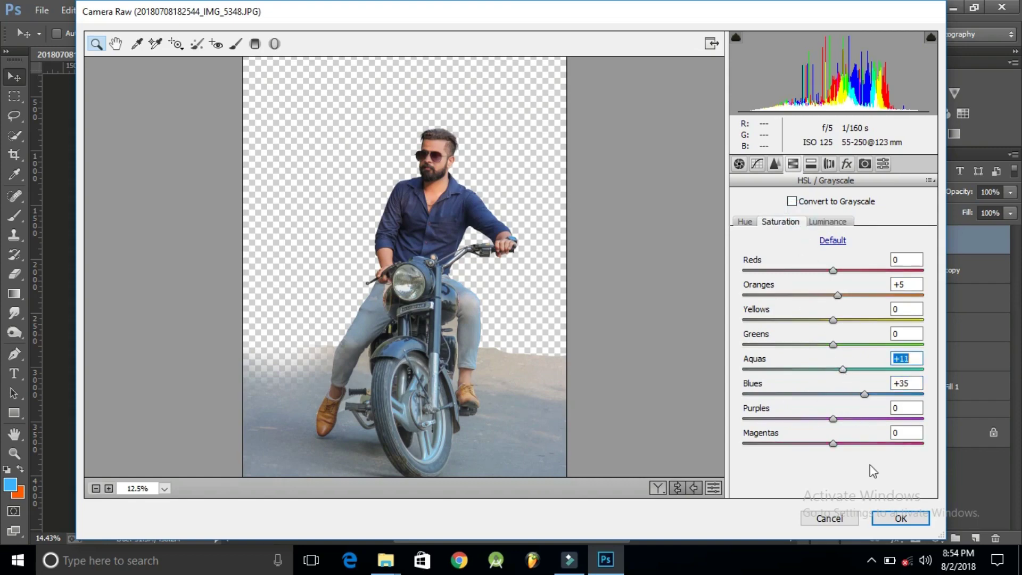
click(898, 517)
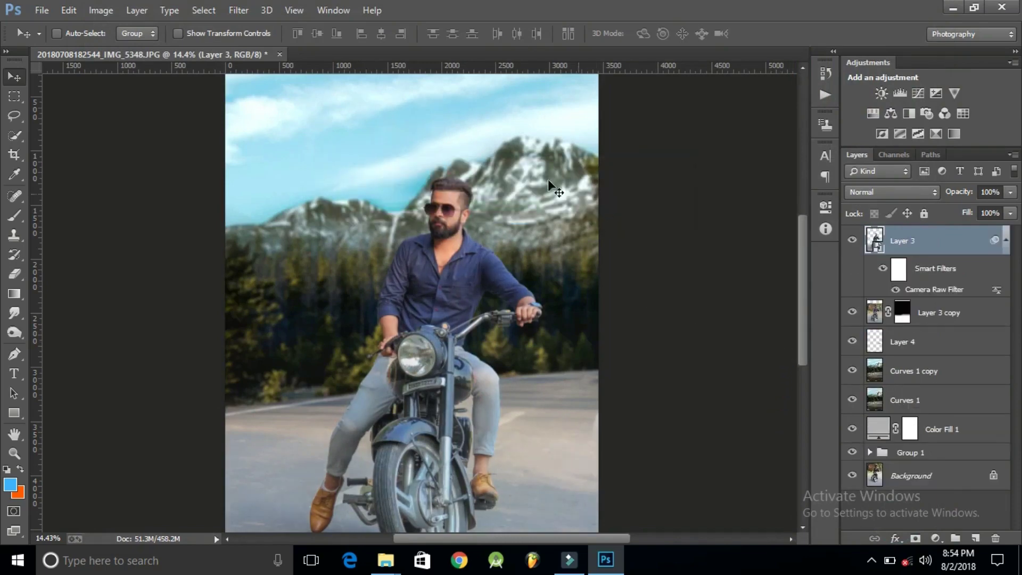
Fit the image on screen and add a Violet, Orange Gradient Map adjustment layer.
key(z)
right_click(525, 168)
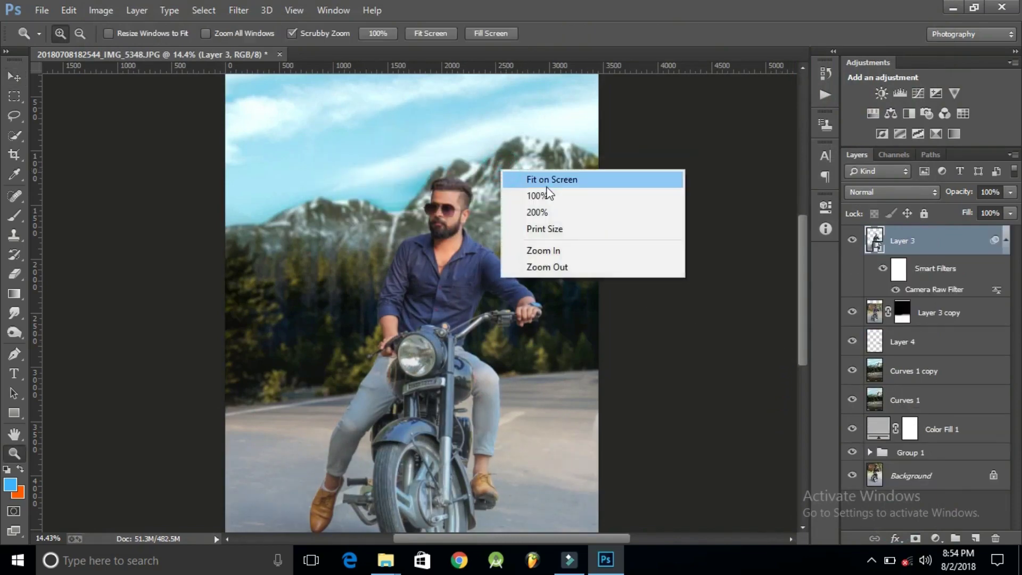
click(559, 176)
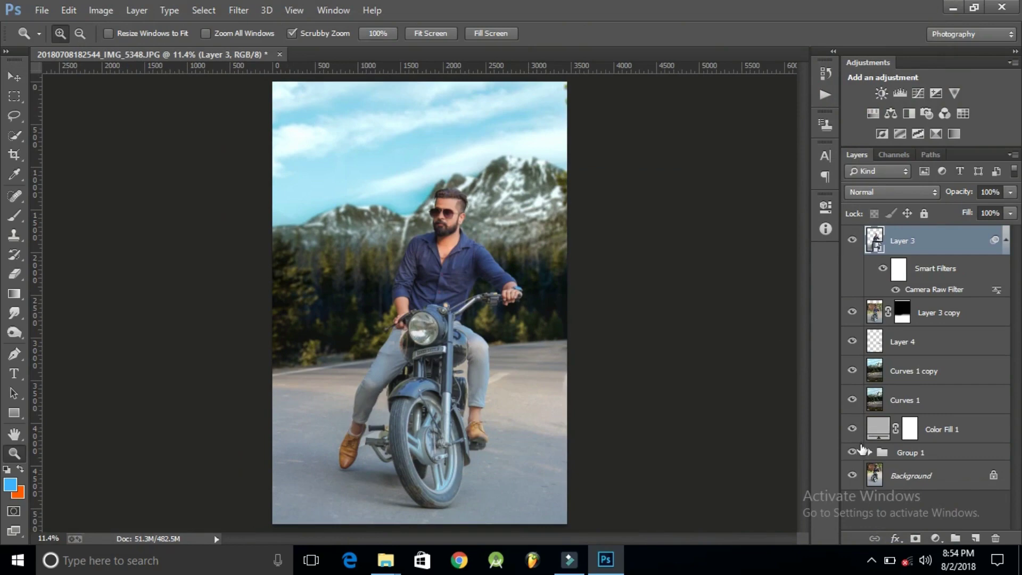
click(937, 538)
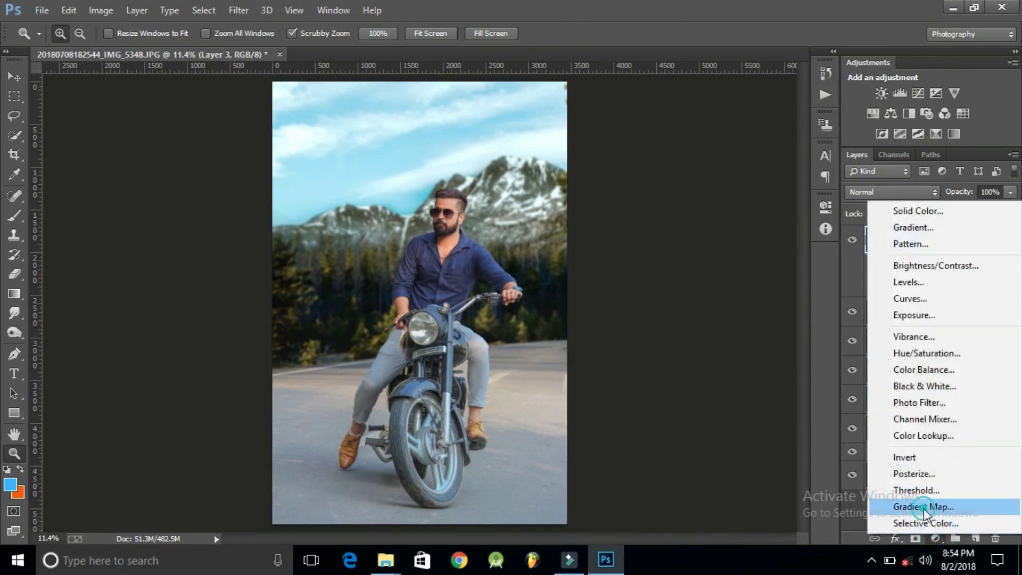
click(924, 509)
click(728, 246)
click(752, 131)
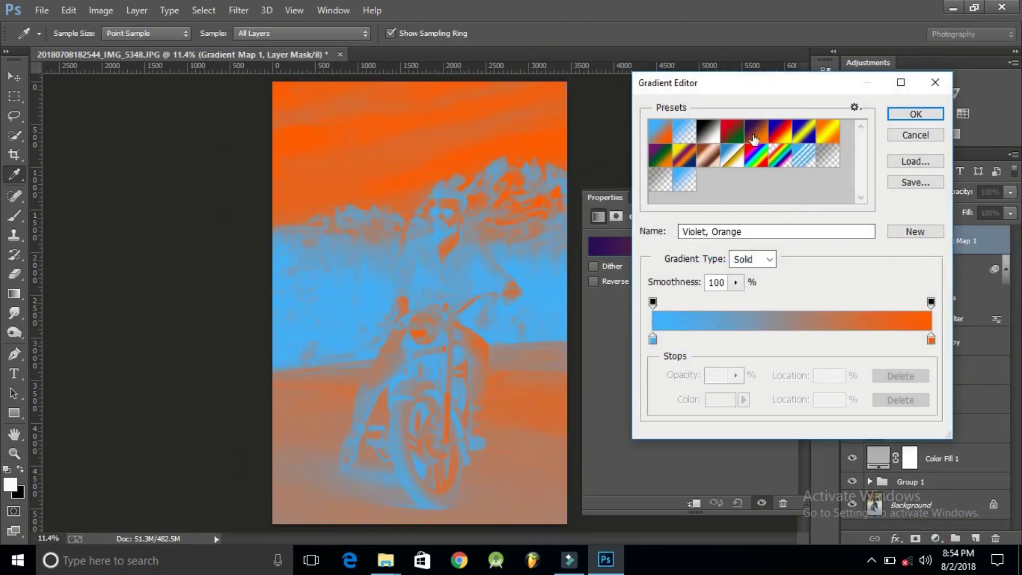
click(911, 113)
click(781, 198)
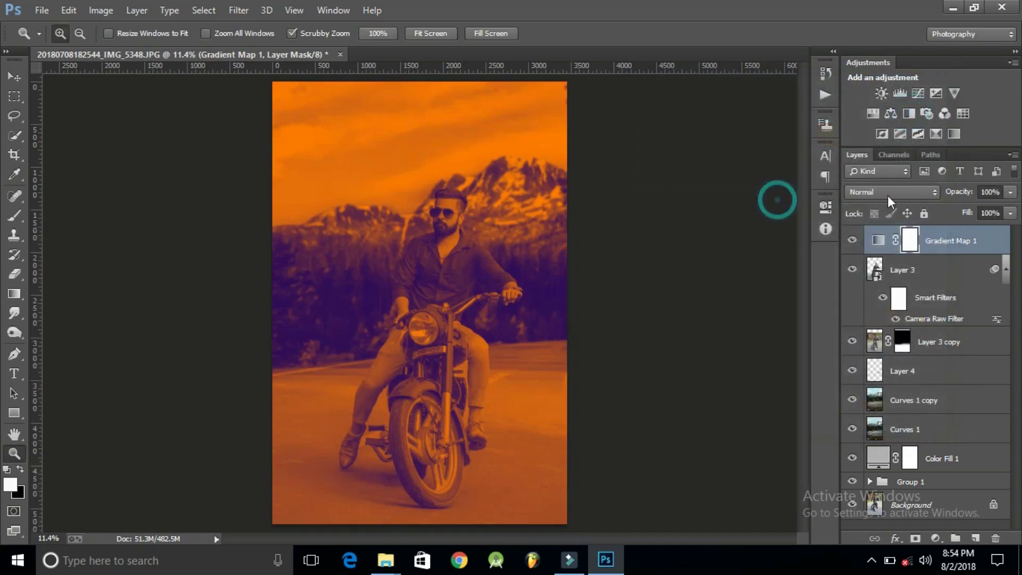
Blend the gradient map as Overlay at 20% opacity, toggling it to compare.
click(889, 193)
click(875, 189)
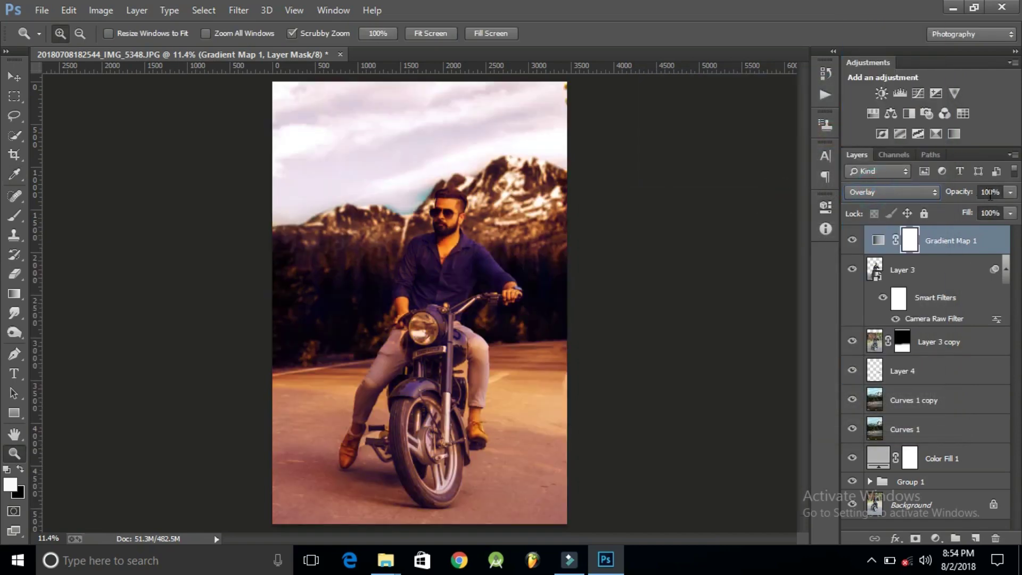
click(990, 192)
text(10)
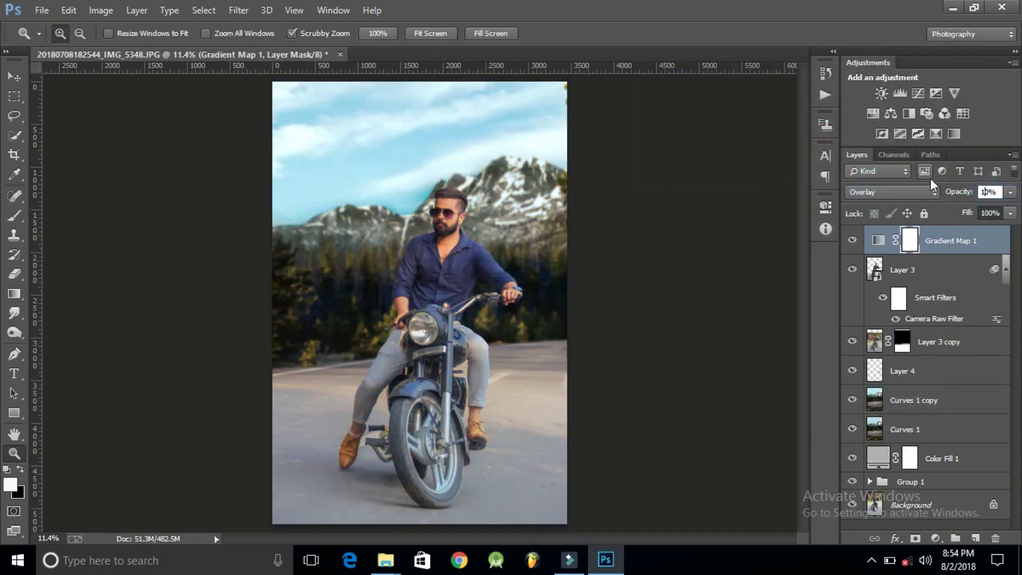
click(845, 238)
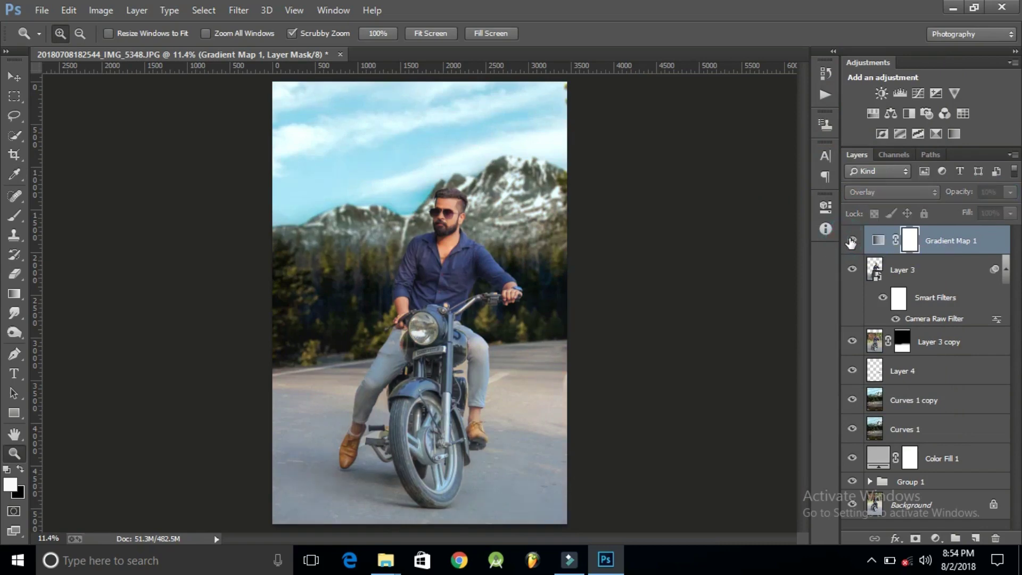
drag(957, 195, 969, 194)
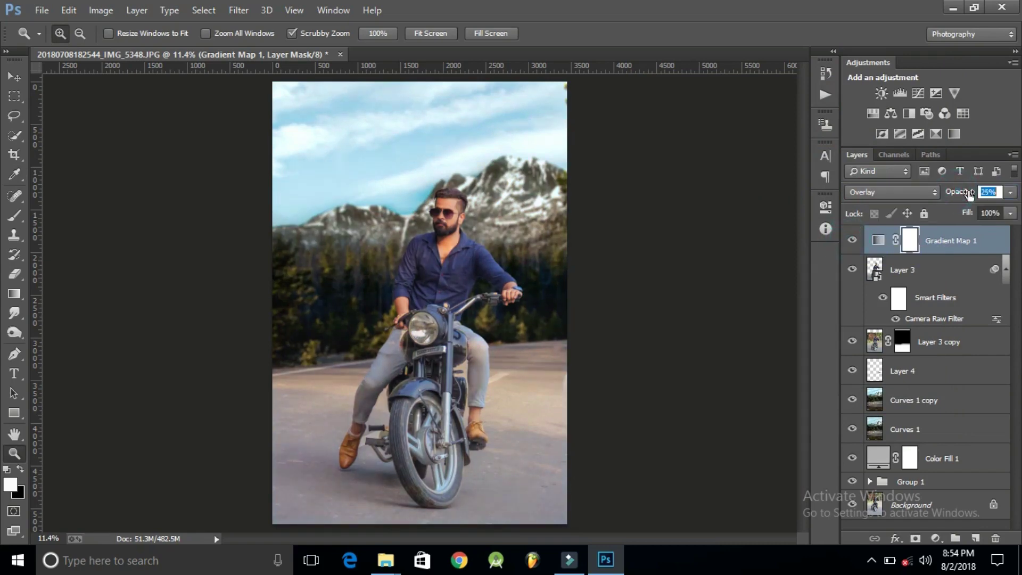
click(852, 240)
click(852, 240)
click(937, 537)
Add a Selective Color layer with the Reds' Black lowered to -27%.
click(937, 518)
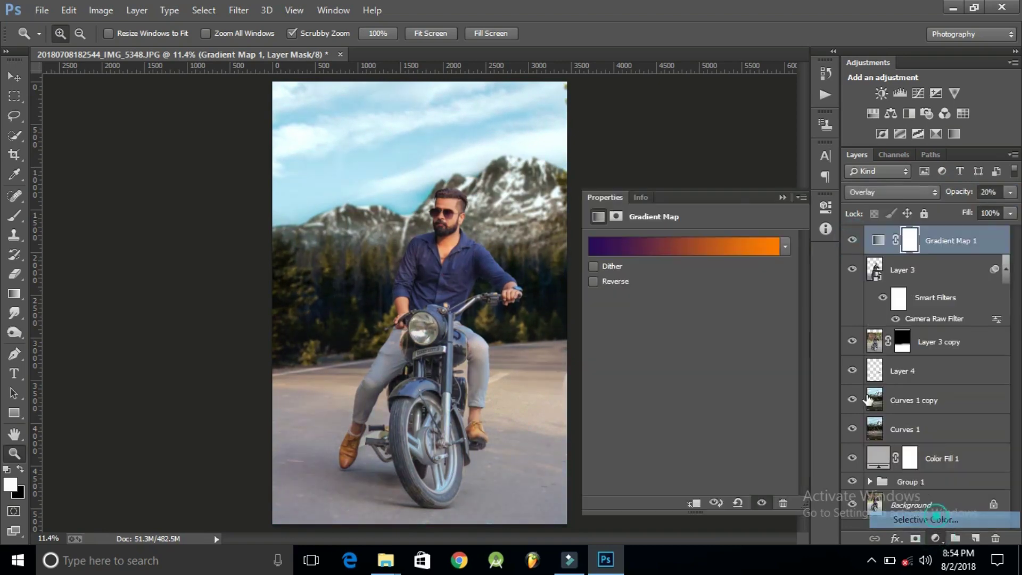
click(692, 262)
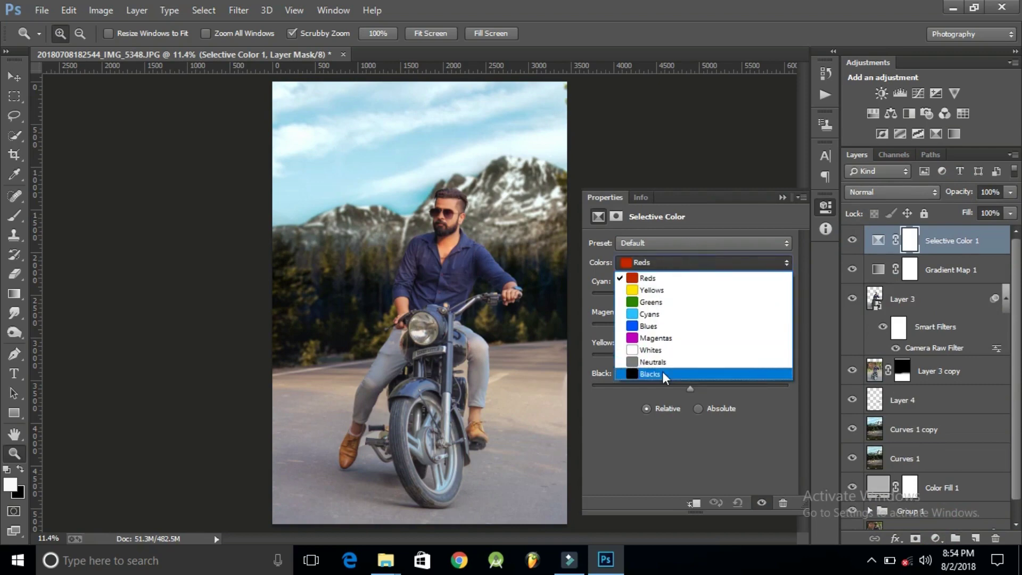
click(666, 429)
click(674, 246)
click(675, 264)
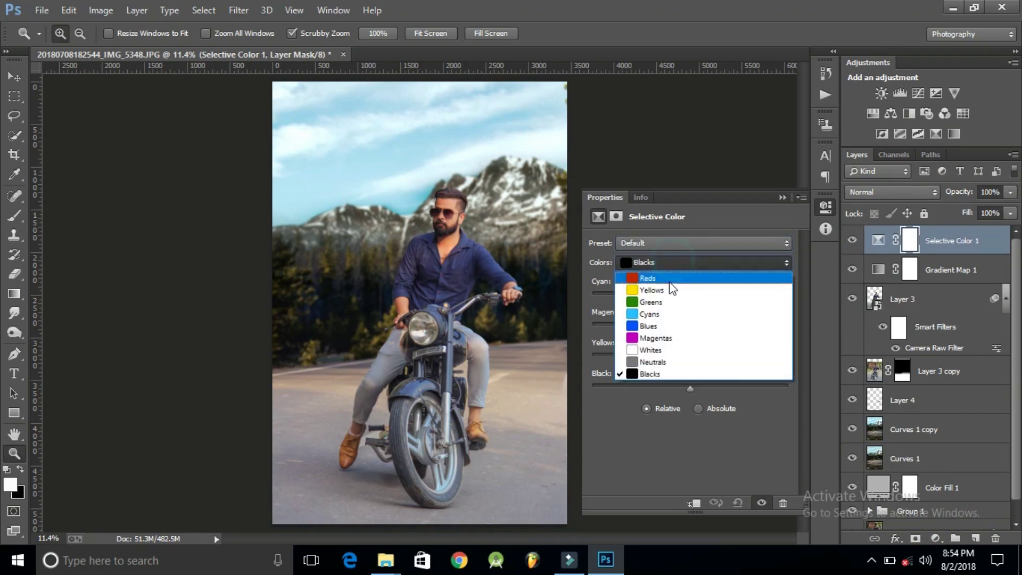
drag(691, 387, 660, 391)
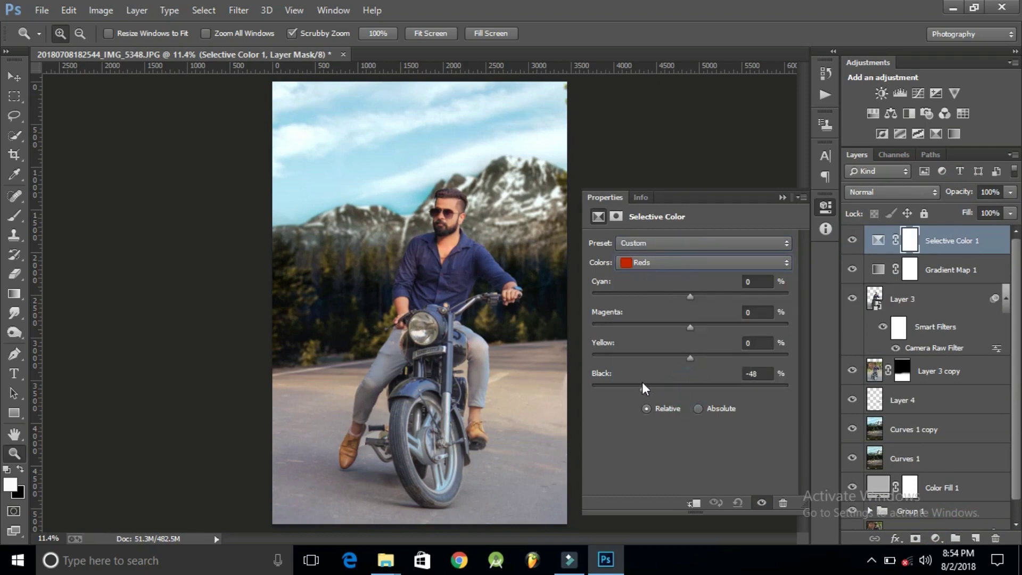
click(783, 198)
Select the rider's Layer 3 and zoom in on his head.
click(879, 292)
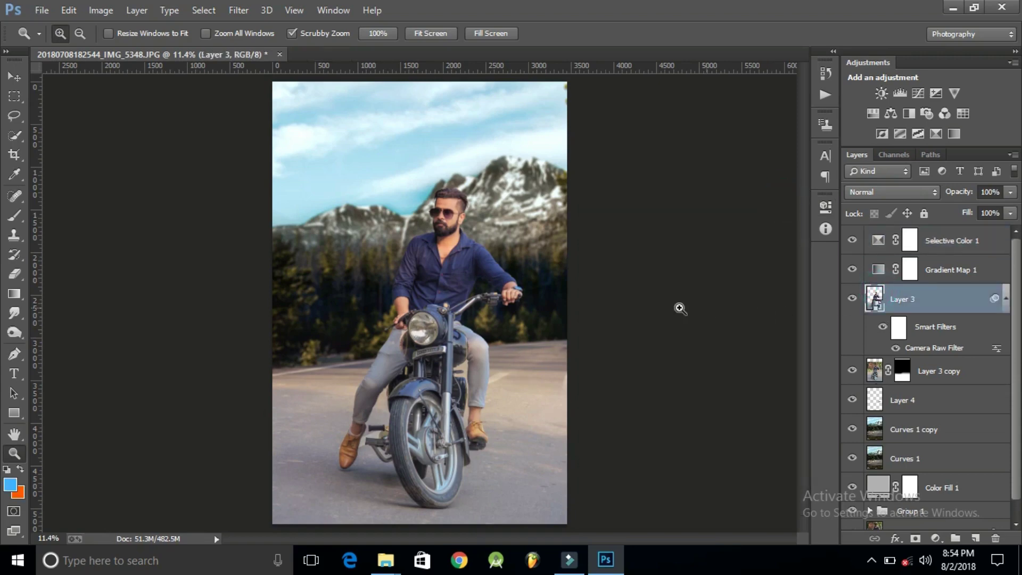
drag(462, 204, 555, 282)
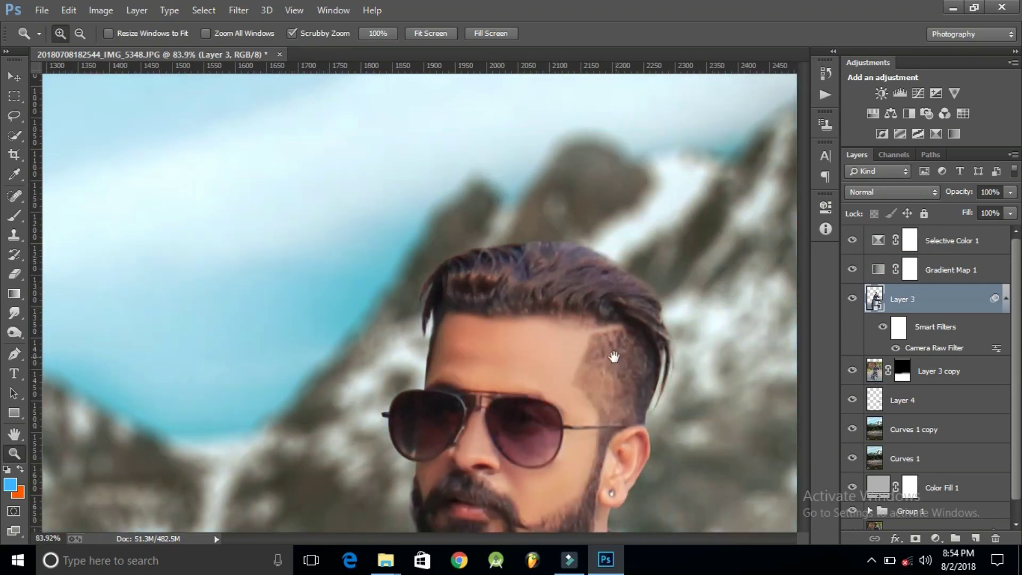
drag(604, 354, 567, 303)
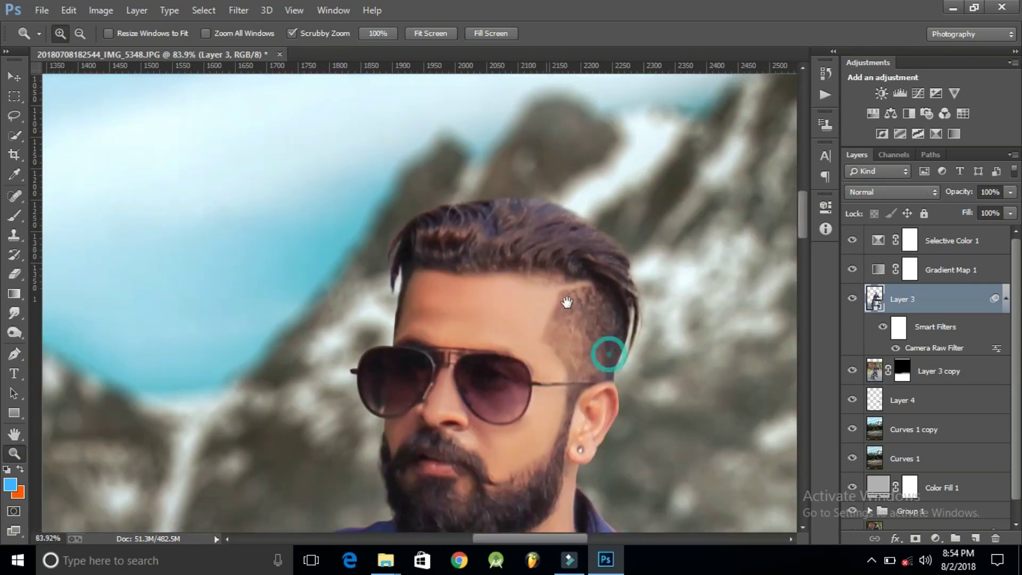
click(245, 7)
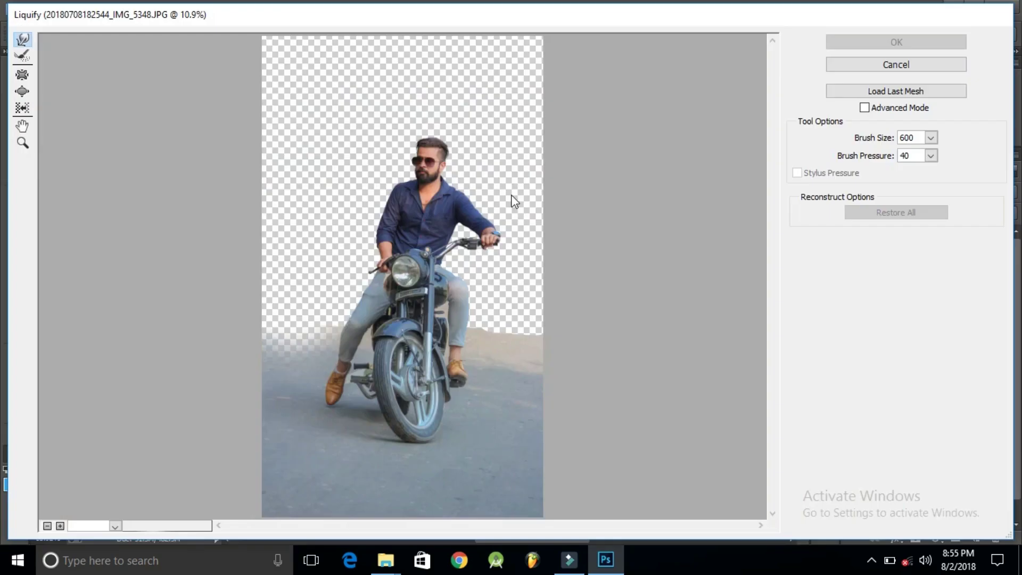
Forward-warp the top, left and right edges of the hair with a smaller brush, then apply.
key(z)
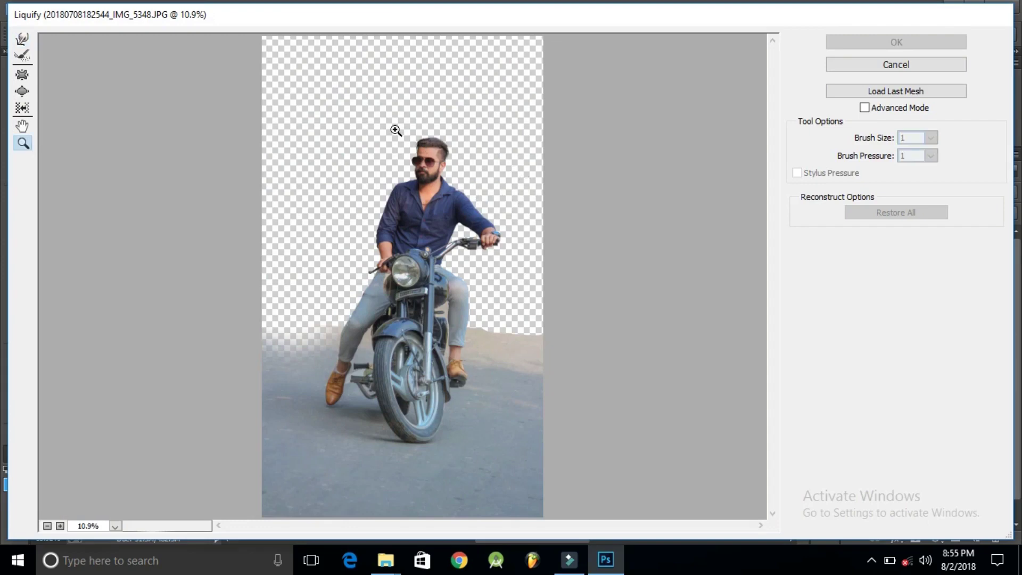
drag(398, 108, 460, 204)
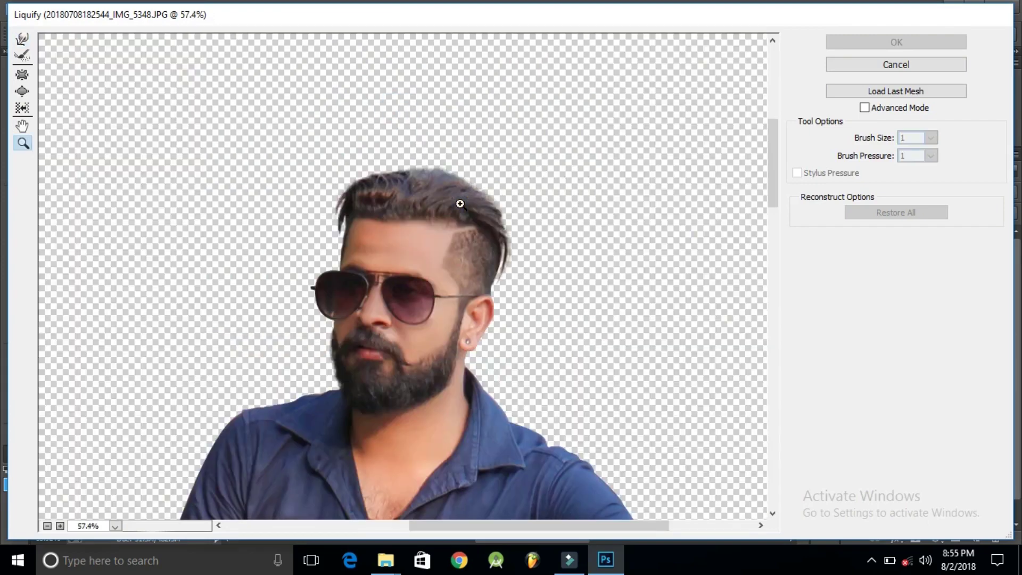
key(w)
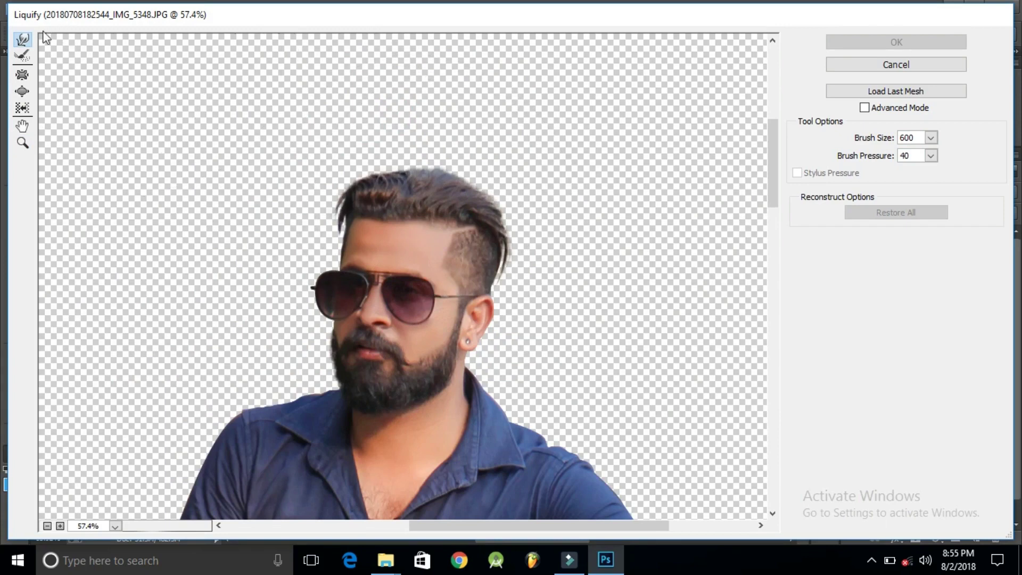
key(bracketleft)
key(bracketleft)
key(bracketleft)
key(bracketleft)
key(bracketleft)
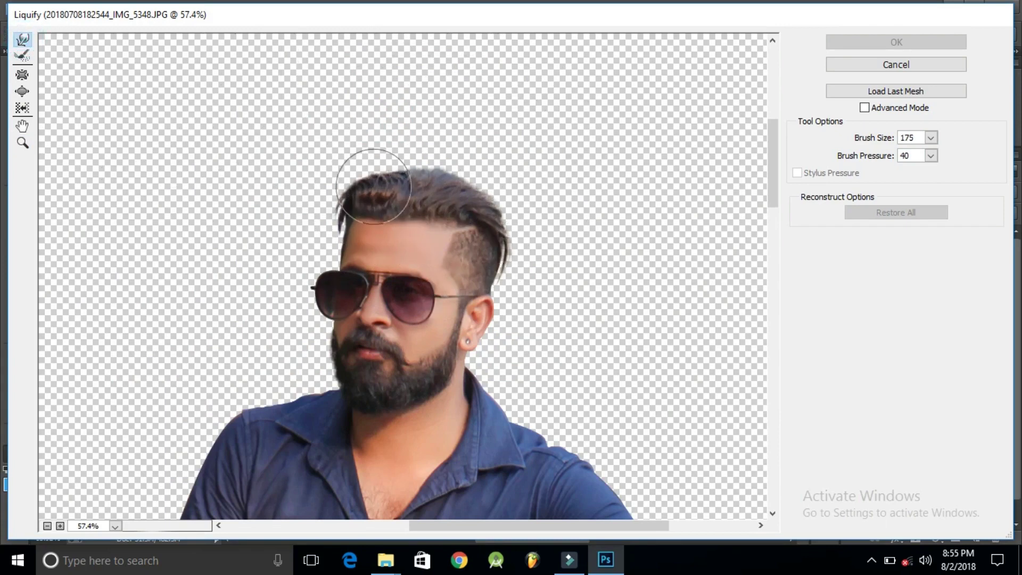
key(bracketleft)
key(bracketleft)
mouse_move(365, 187)
mouse_down()
mouse_move(384, 166)
mouse_move(493, 203)
mouse_move(456, 193)
mouse_up()
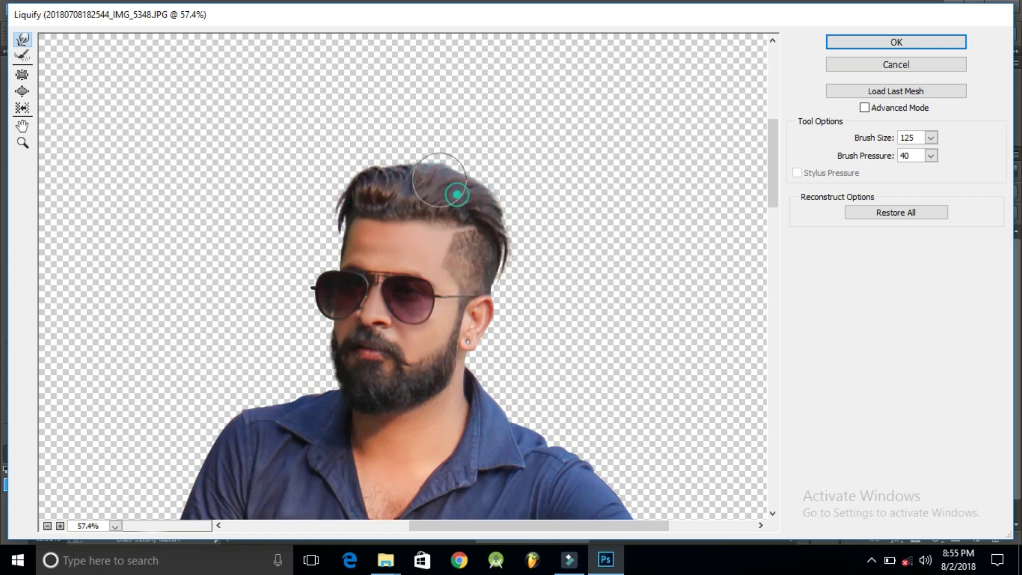
click(336, 213)
drag(336, 213, 326, 212)
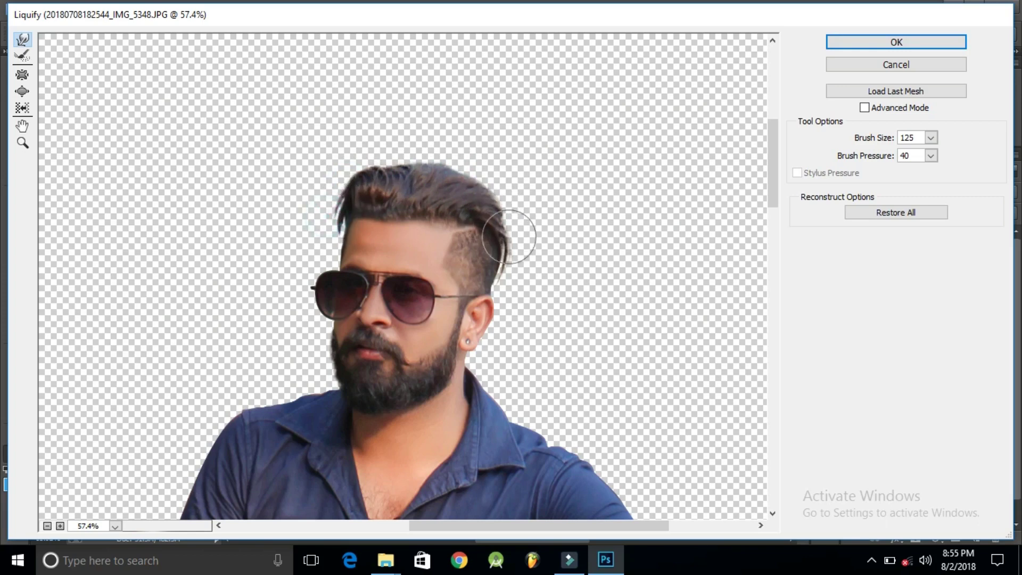
key(bracketleft)
key(bracketleft)
key(bracketleft)
key(bracketleft)
drag(508, 269, 506, 284)
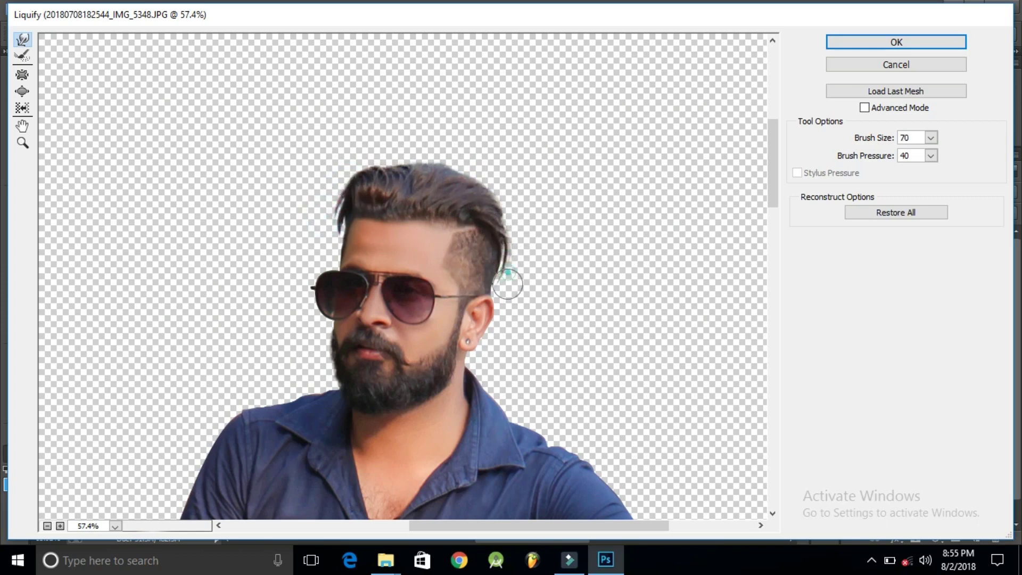
click(868, 44)
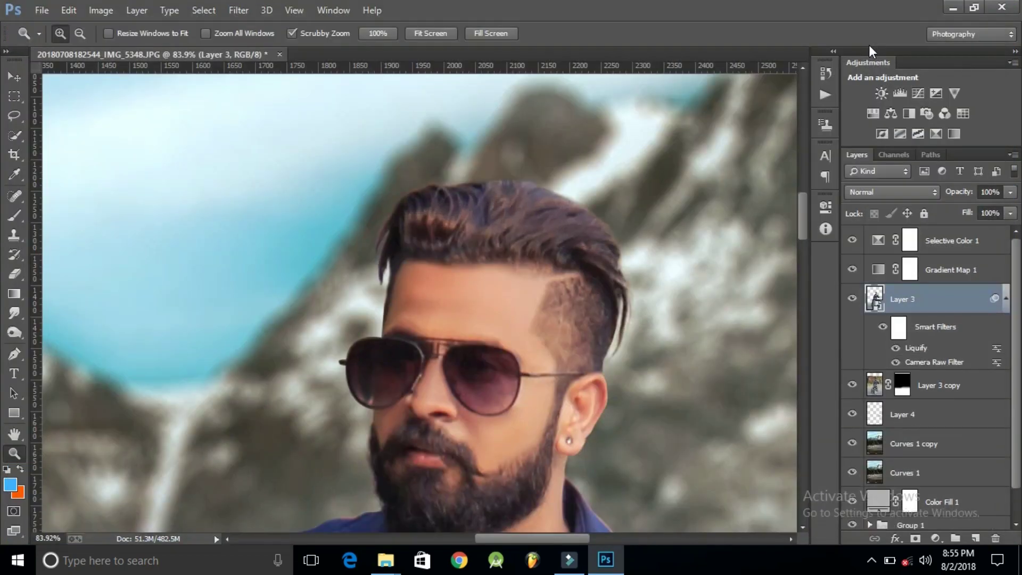
Fit the whole composite on screen, zoom in slightly, and select Layer 4.
right_click(632, 195)
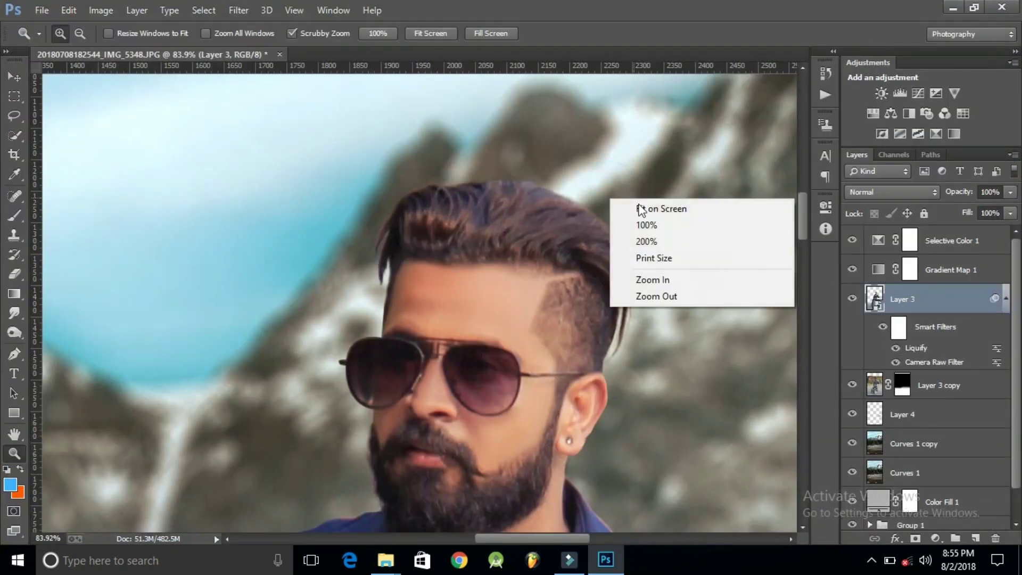
click(640, 205)
click(640, 204)
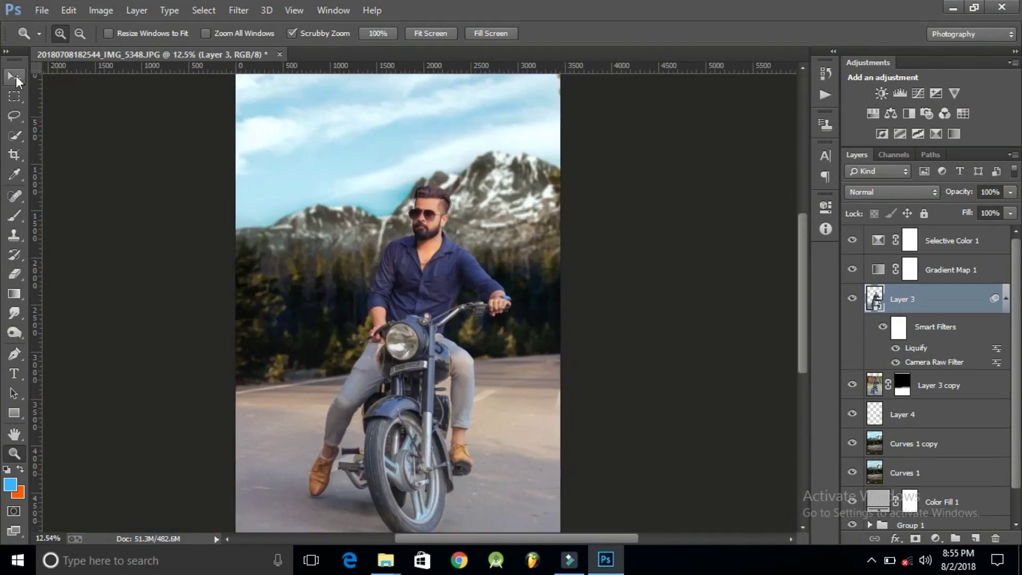
click(934, 238)
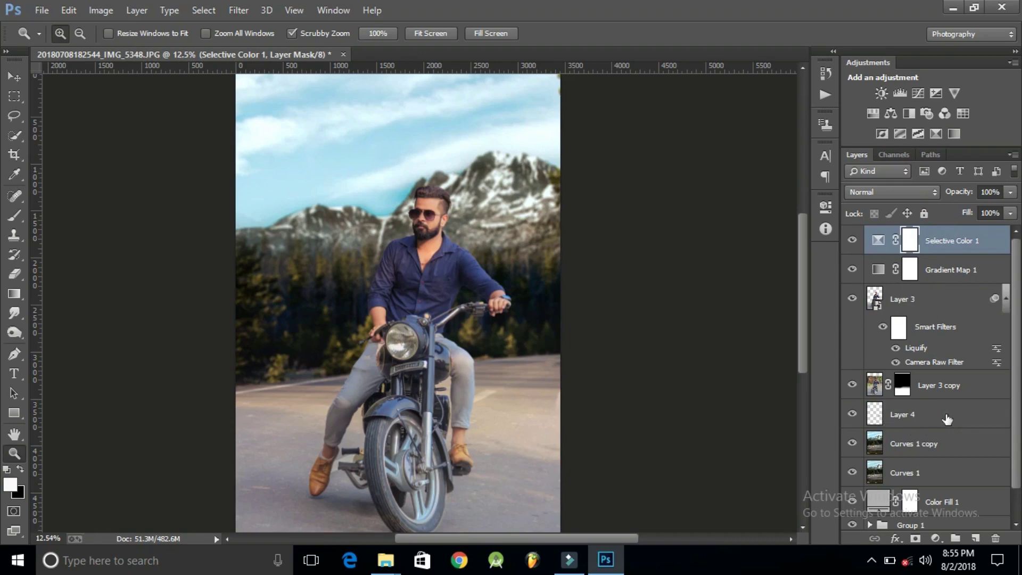
click(884, 424)
Add a new Screen-mode layer holding a white (#ffffff) brush dab over the mountains.
click(976, 538)
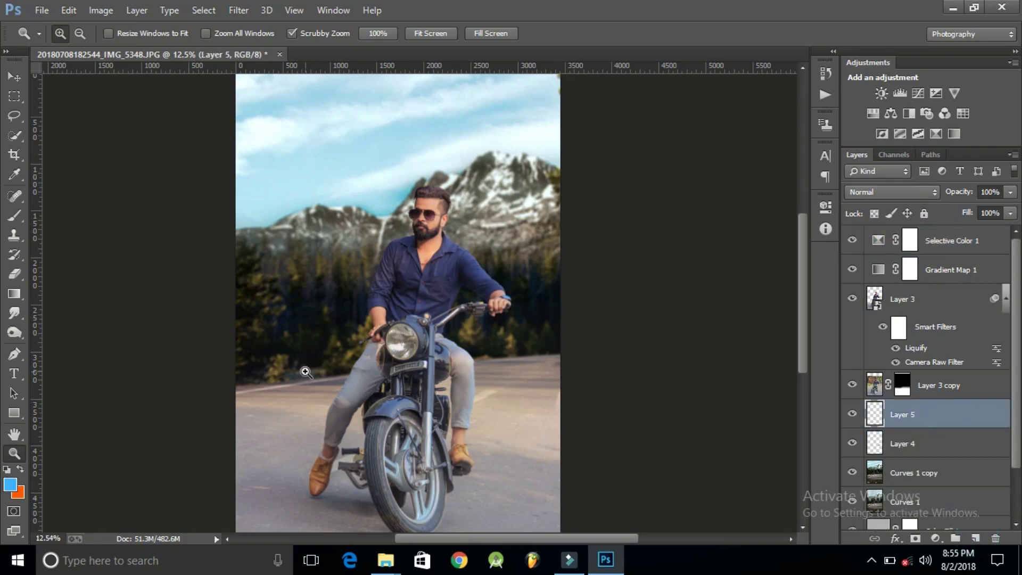
click(14, 216)
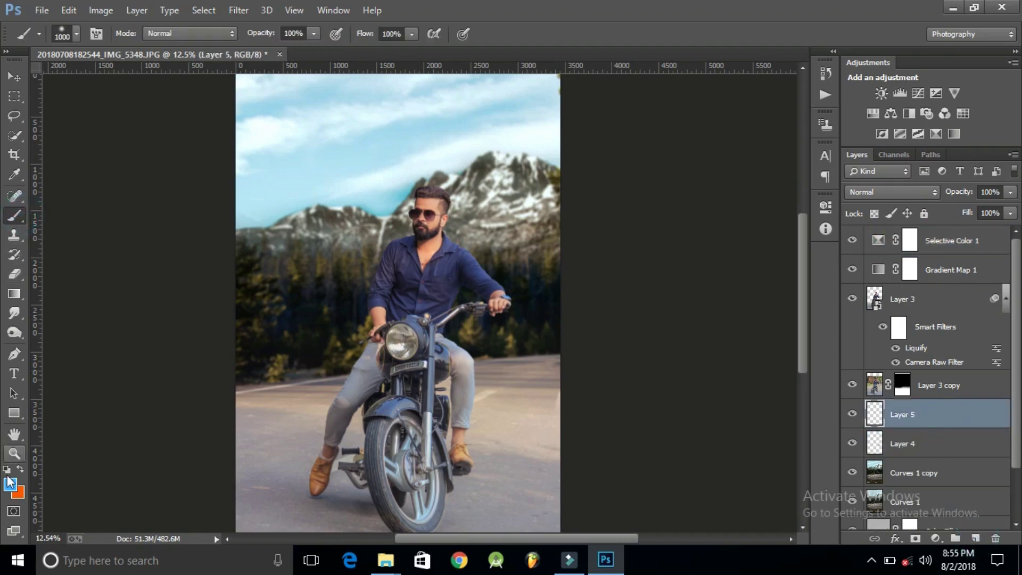
click(10, 485)
text(ffffff)
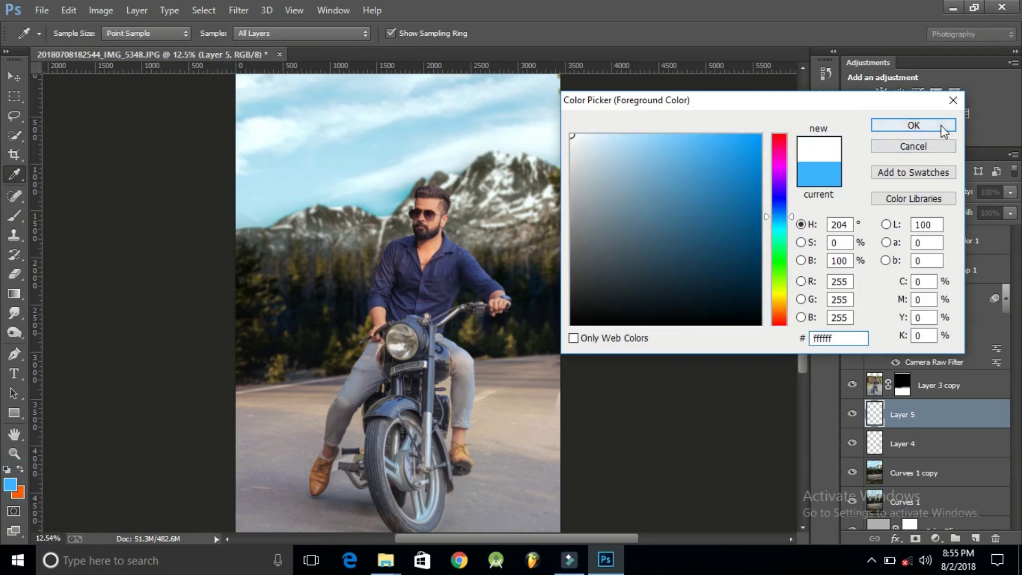
click(910, 128)
click(388, 178)
click(900, 191)
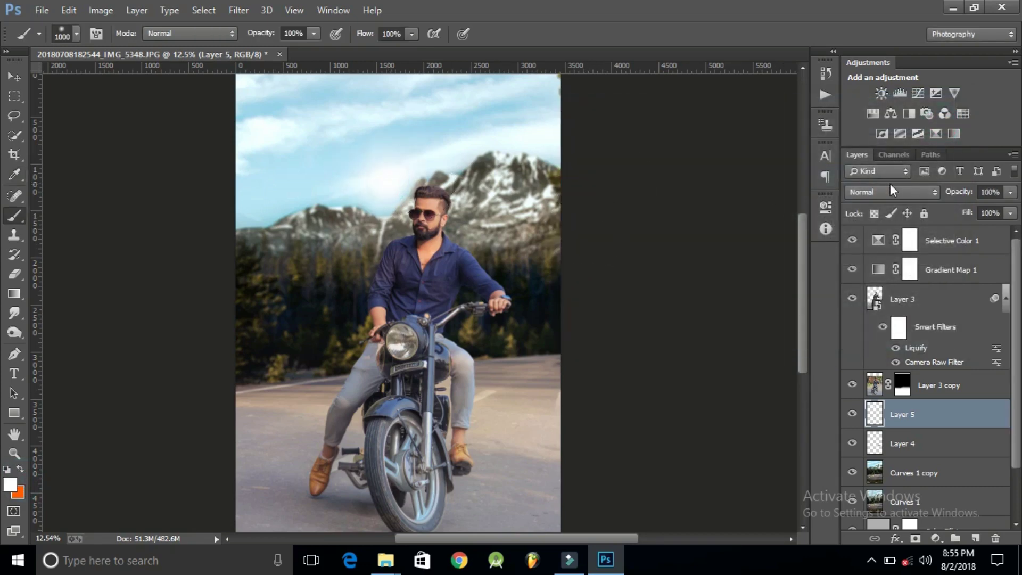
click(857, 126)
click(493, 264)
key(ctrl+z)
Stretch the white dab into a wide haze band across the road, tilted -4.35°.
click(14, 76)
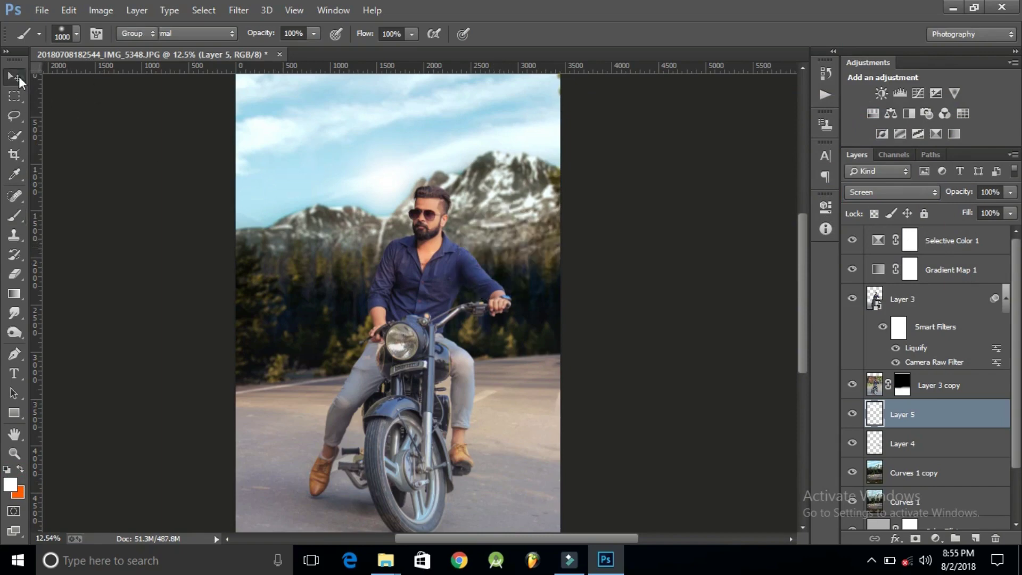
key(ctrl+t)
mouse_move(432, 170)
mouse_down()
mouse_move(347, 362)
mouse_move(595, 369)
mouse_up()
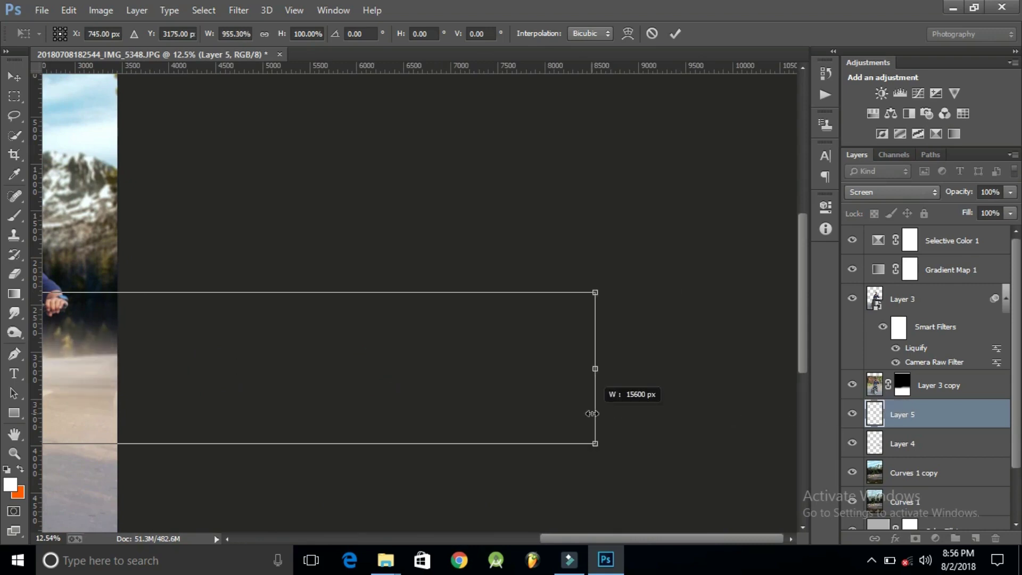
click(675, 34)
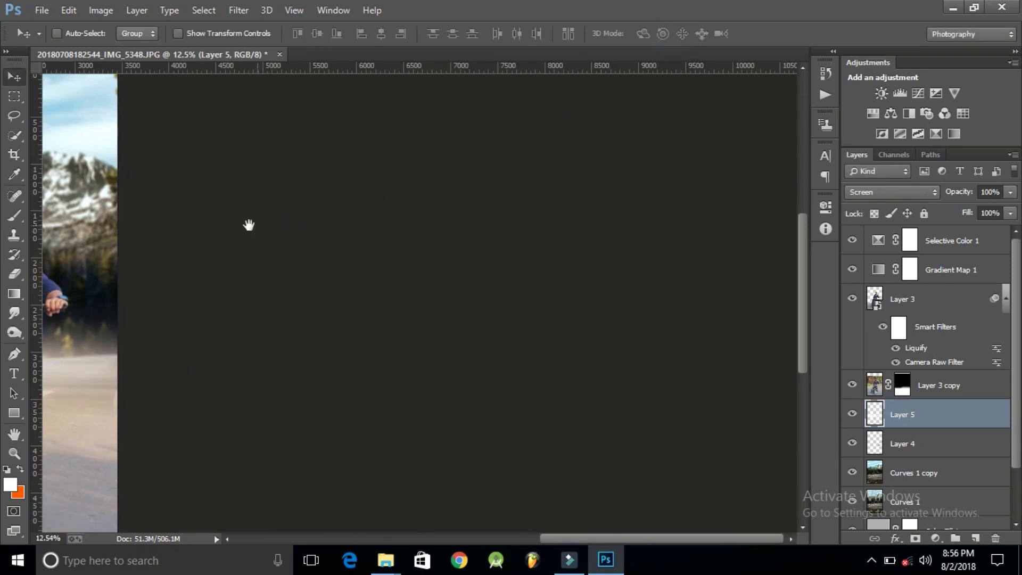
mouse_move(249, 221)
mouse_down()
mouse_move(386, 268)
mouse_move(527, 201)
mouse_up()
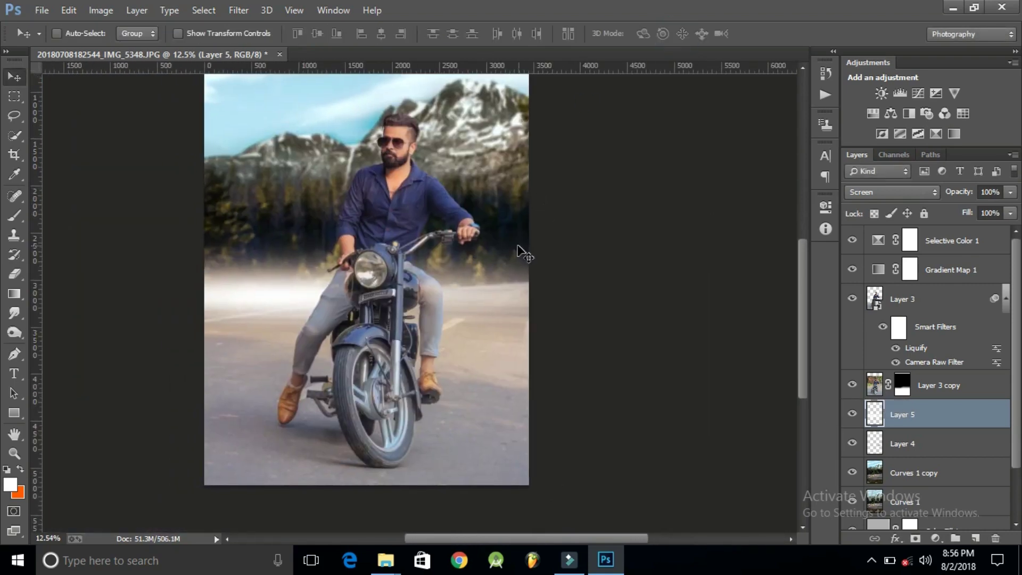
key(ctrl+t)
drag(620, 182, 607, 147)
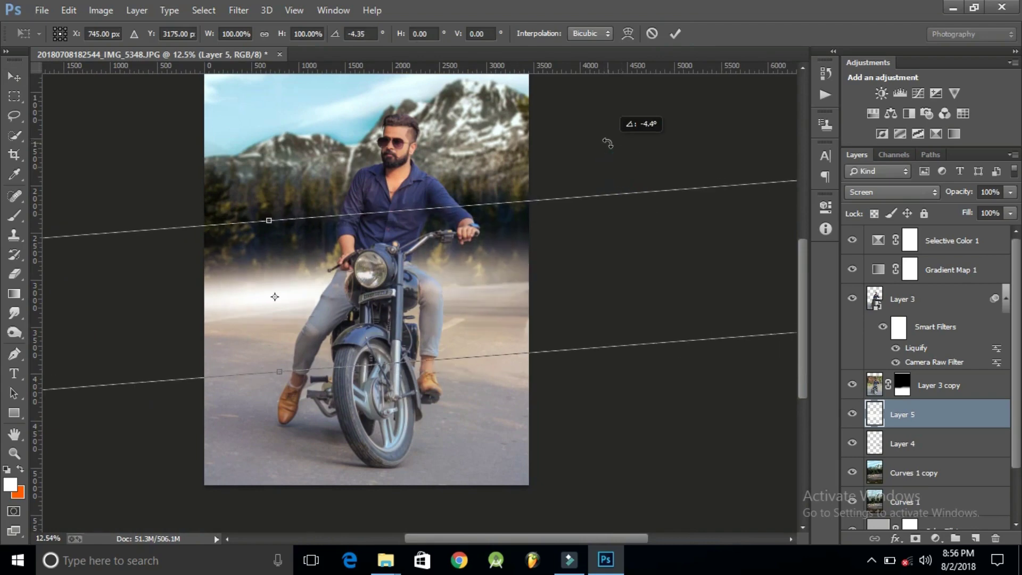
click(675, 33)
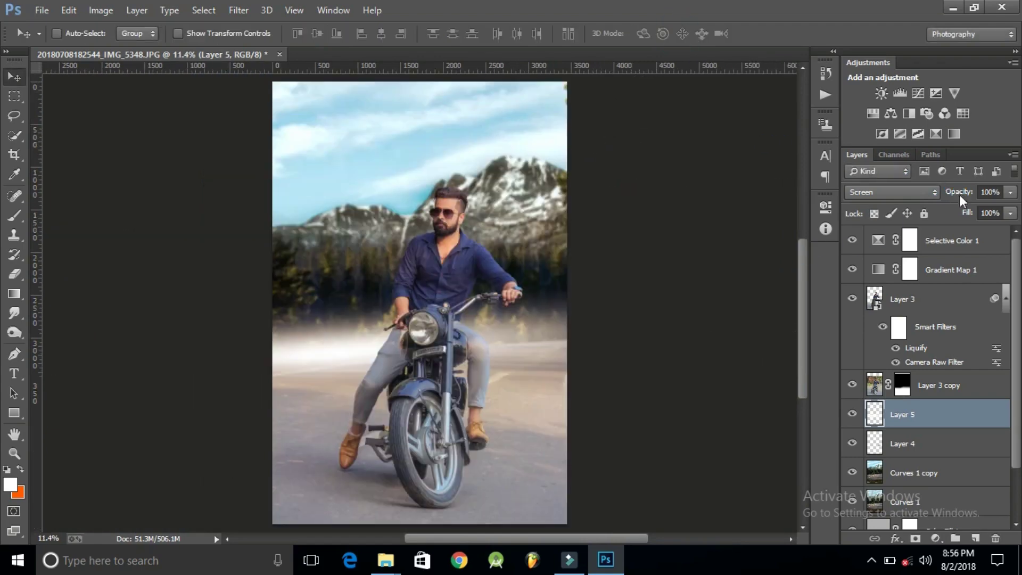
Lower Layer 5's haze opacity to 19%, toggling its visibility to compare.
drag(959, 193, 922, 202)
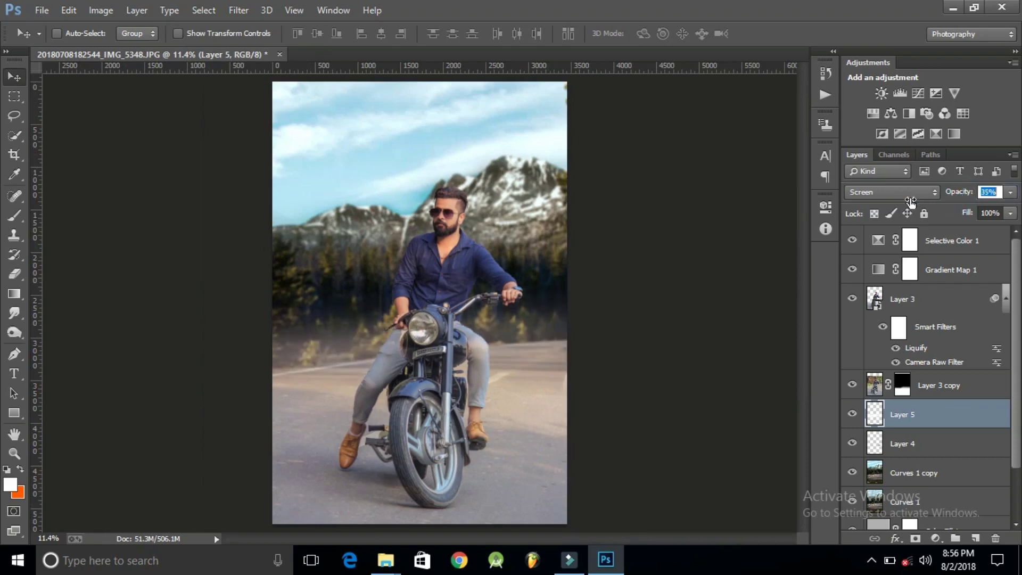
drag(566, 337, 564, 343)
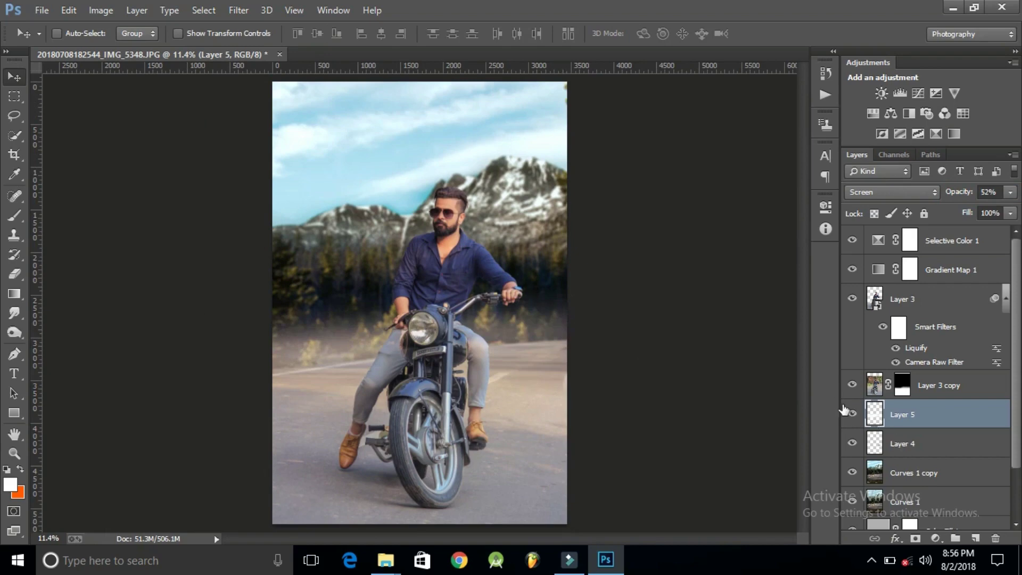
click(851, 414)
click(852, 414)
drag(959, 193, 927, 198)
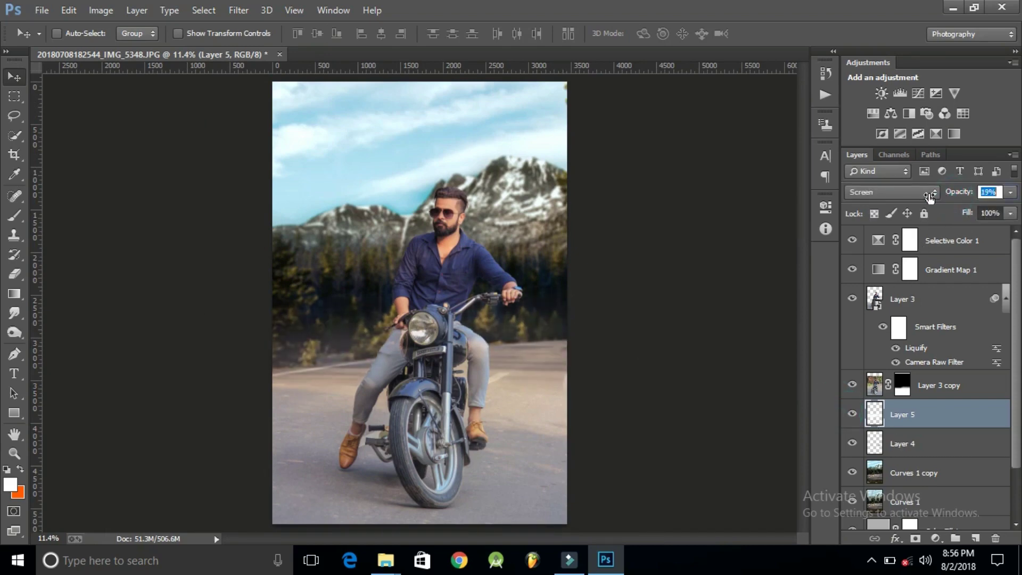
click(852, 414)
click(852, 415)
click(951, 240)
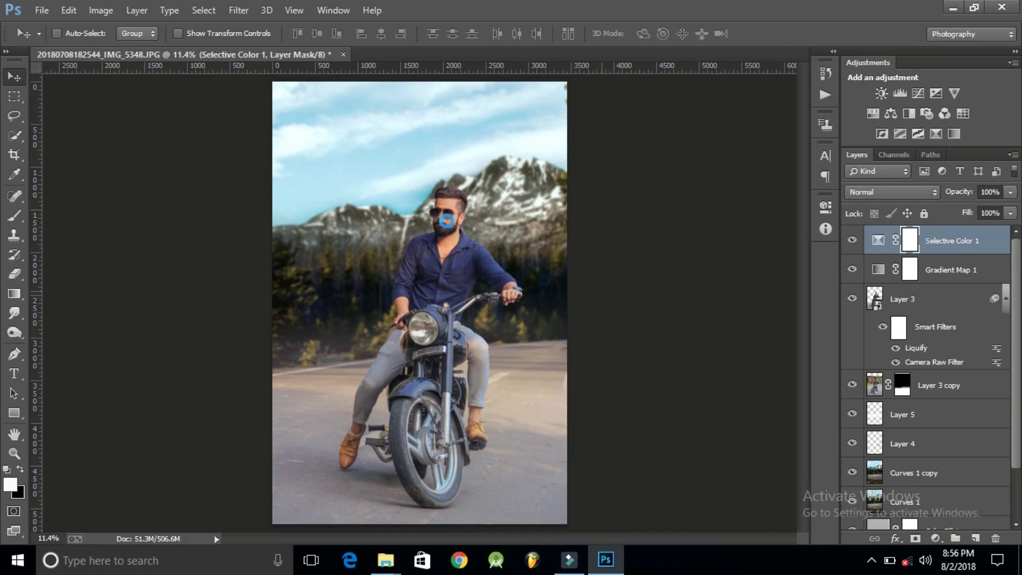
Apply the Camera Raw Filter to the stamped Layer 6.
click(239, 10)
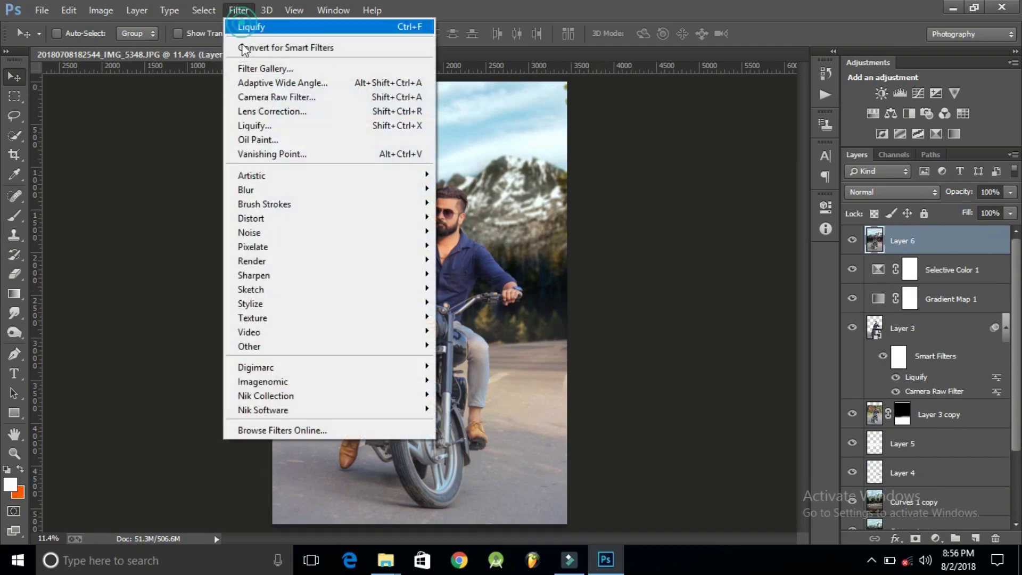
click(261, 97)
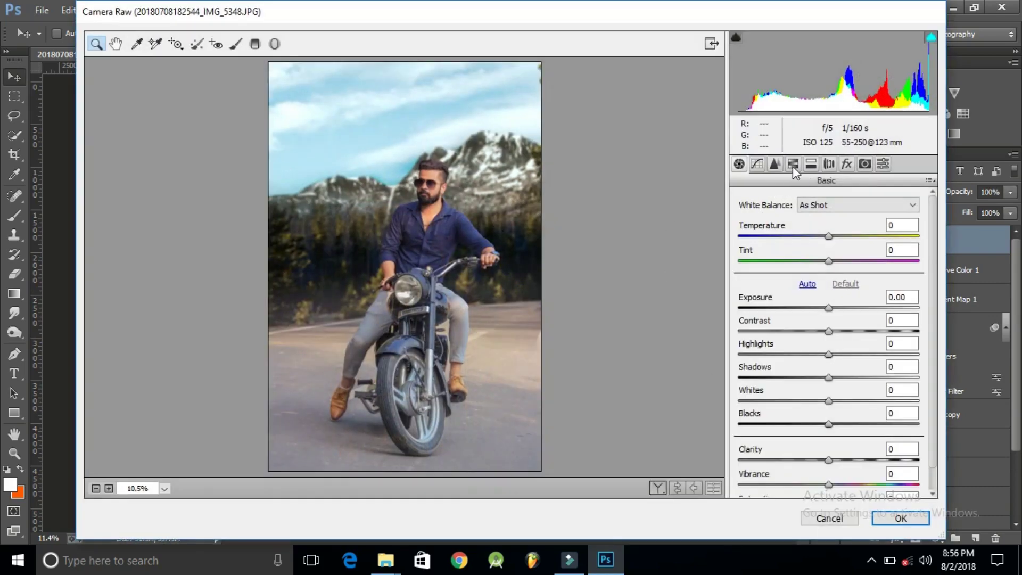
Boost Yellows (+78) and Greens saturation, then shift Yellows and Greens hue to about -100.
click(793, 164)
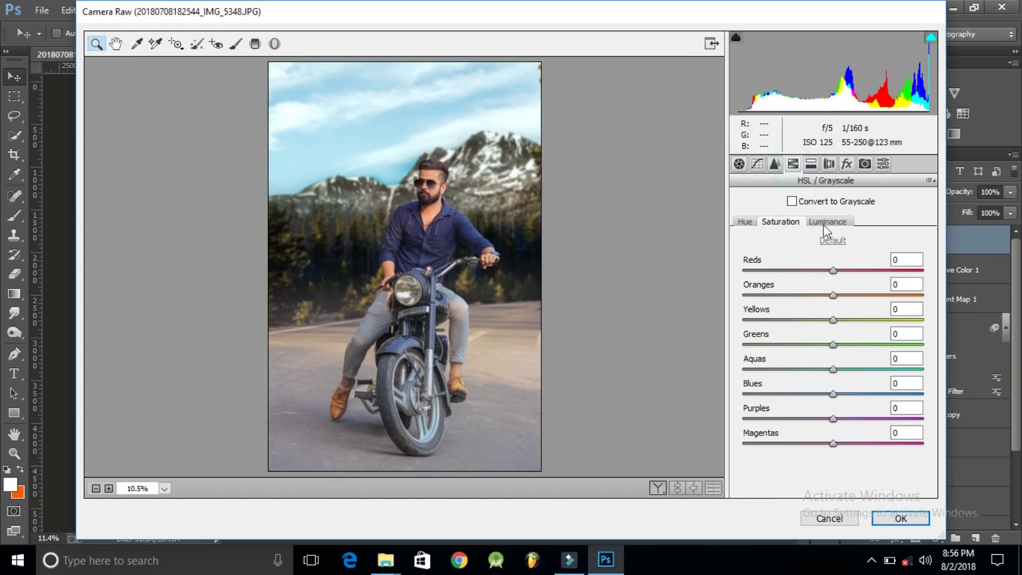
drag(834, 319, 903, 320)
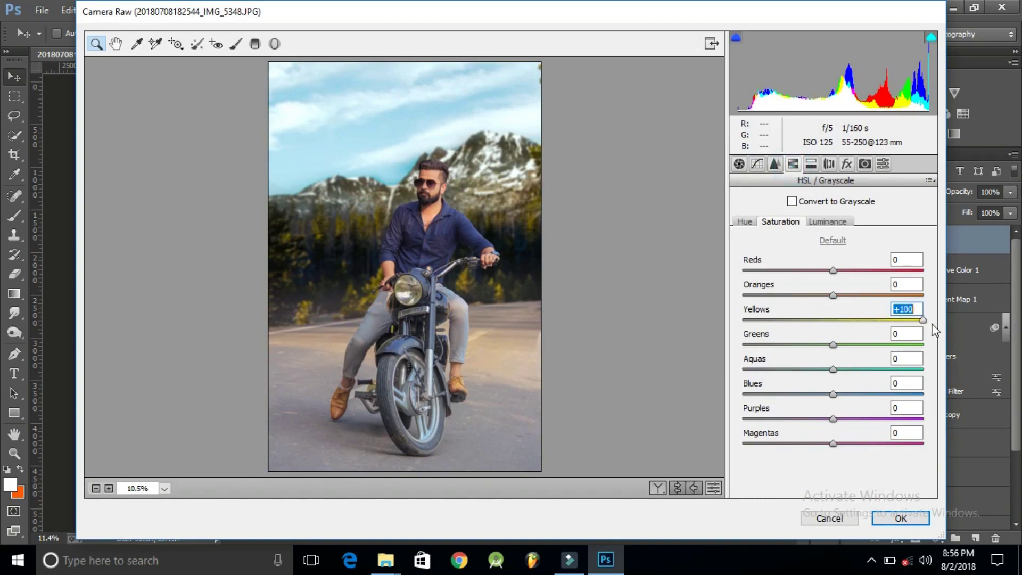
drag(834, 345, 863, 344)
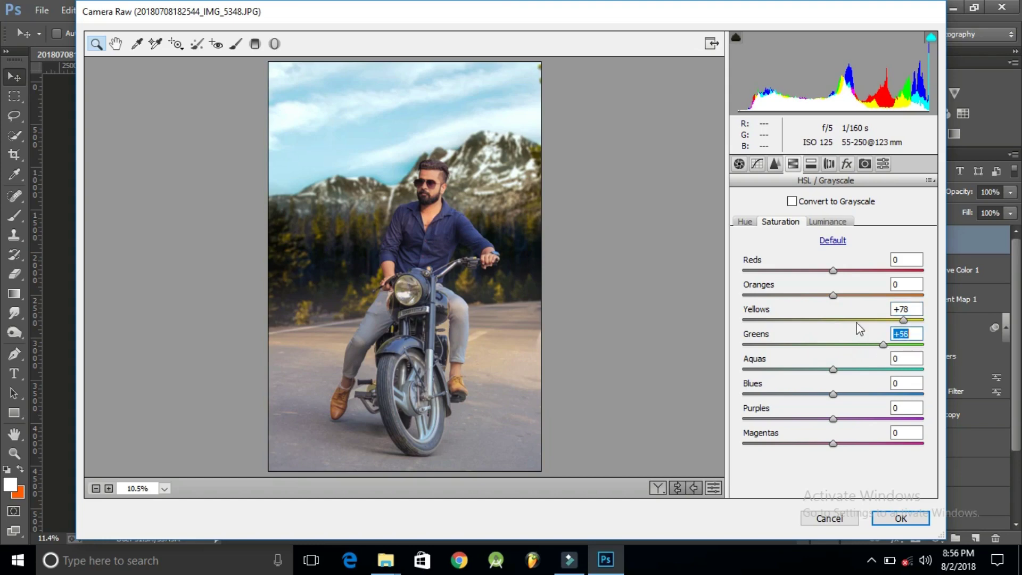
click(742, 222)
drag(833, 320, 745, 320)
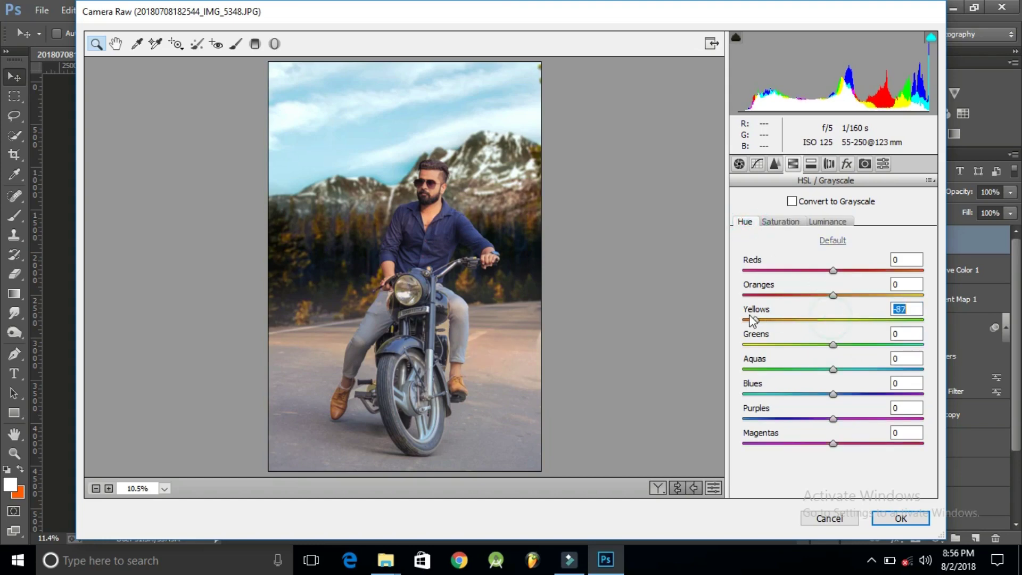
drag(834, 344, 727, 345)
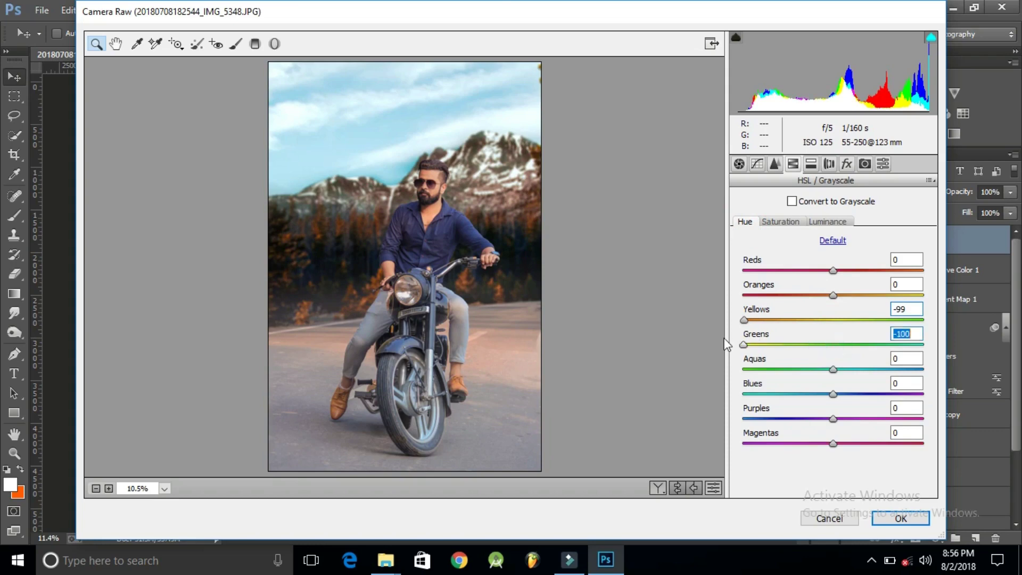
Strongly boost Aquas saturation and raise Blues saturation for a richer teal sky.
click(781, 222)
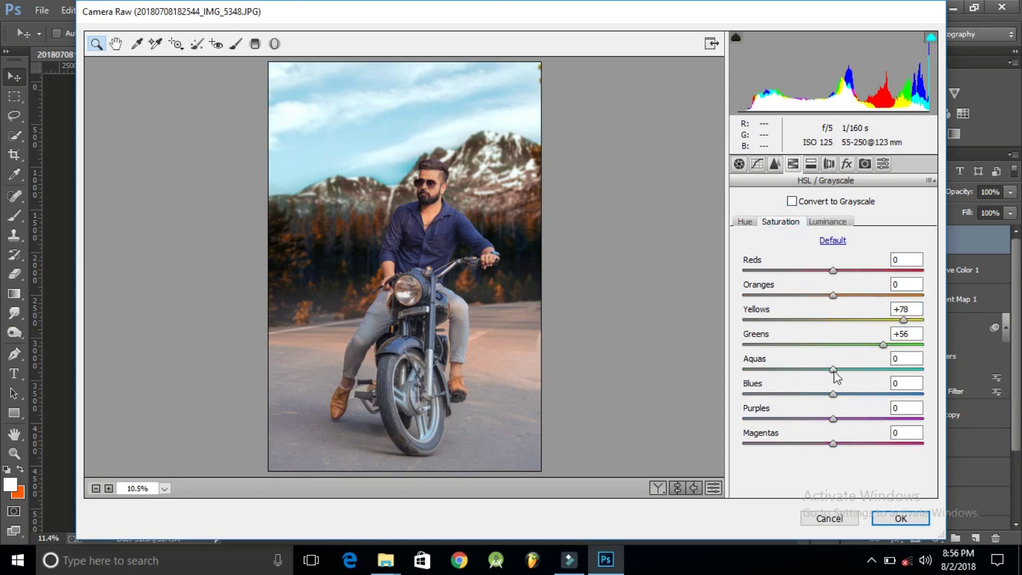
drag(834, 369, 759, 368)
text(0)
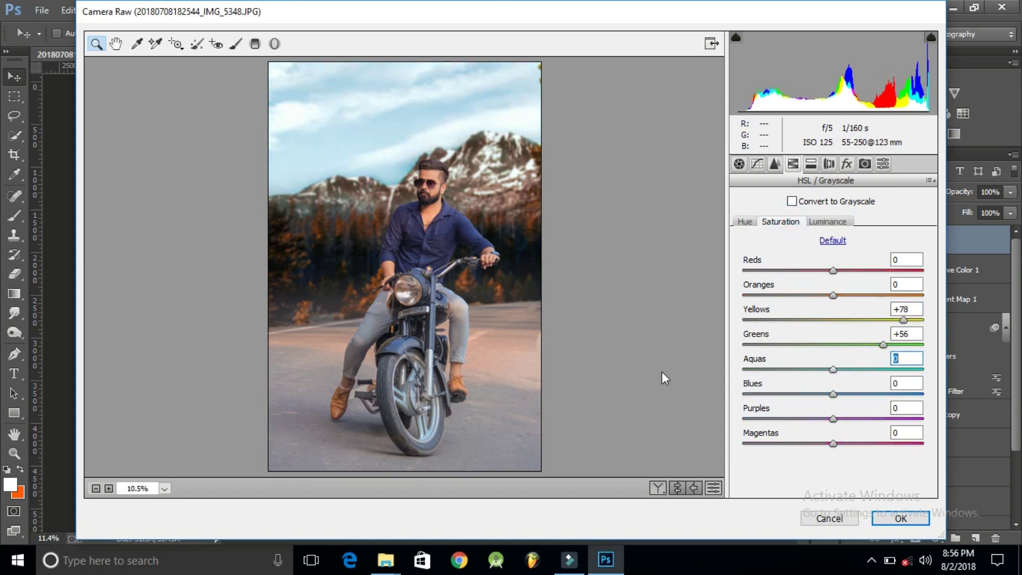
key(Return)
mouse_move(833, 369)
mouse_down()
mouse_move(910, 369)
mouse_move(906, 384)
mouse_up()
drag(834, 394, 859, 394)
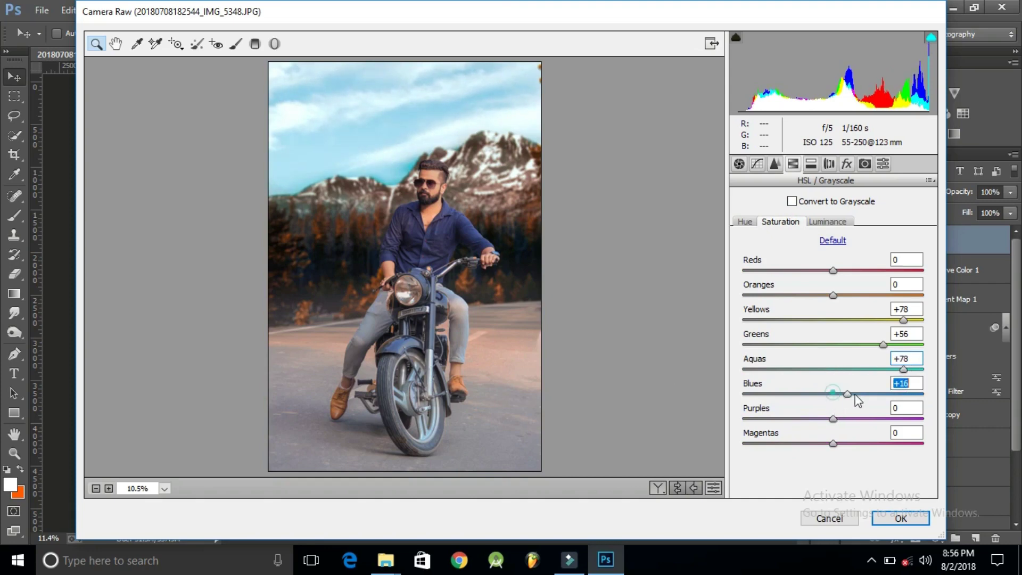
Shift the Aquas hue, then set Greens luminance +13 and Blues luminance -22.
click(746, 223)
mouse_move(832, 371)
mouse_down()
mouse_move(925, 372)
mouse_move(825, 402)
mouse_move(785, 394)
mouse_move(813, 401)
mouse_up()
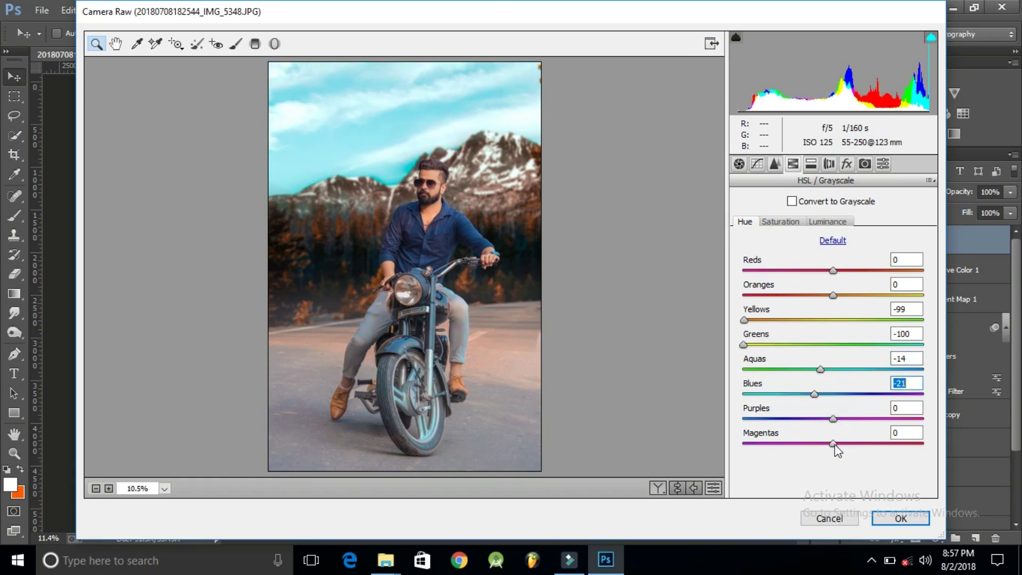
click(836, 223)
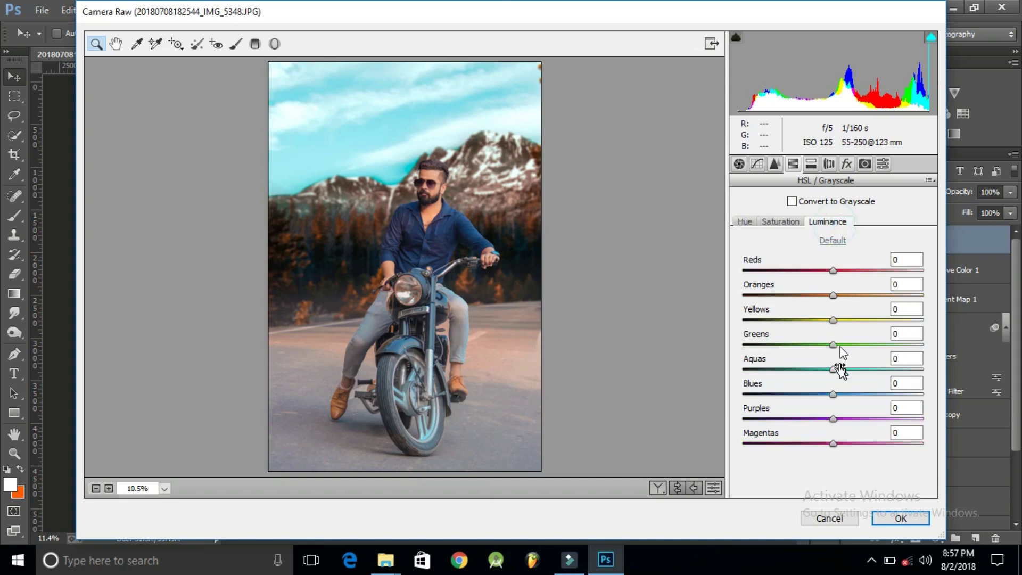
mouse_move(834, 320)
mouse_down()
mouse_move(794, 320)
mouse_move(845, 322)
mouse_move(796, 322)
mouse_move(840, 330)
mouse_move(799, 326)
mouse_move(829, 334)
mouse_move(805, 346)
mouse_move(844, 345)
mouse_up()
mouse_move(835, 394)
mouse_down()
mouse_move(847, 393)
mouse_move(817, 396)
mouse_up()
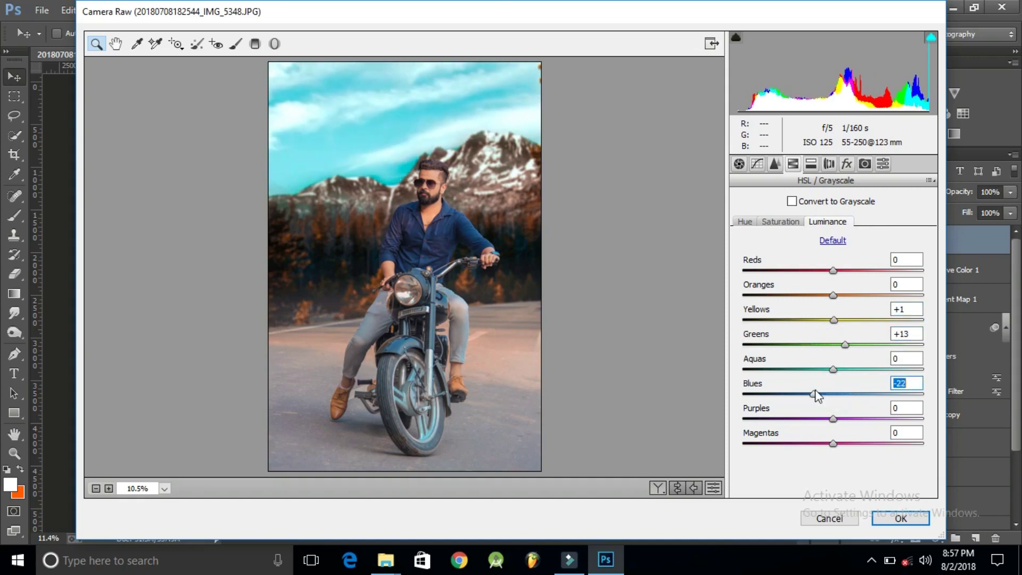
Split-tone highlights warm (hue 56, sat 6) and shadows teal (hue 177, sat 15).
click(811, 169)
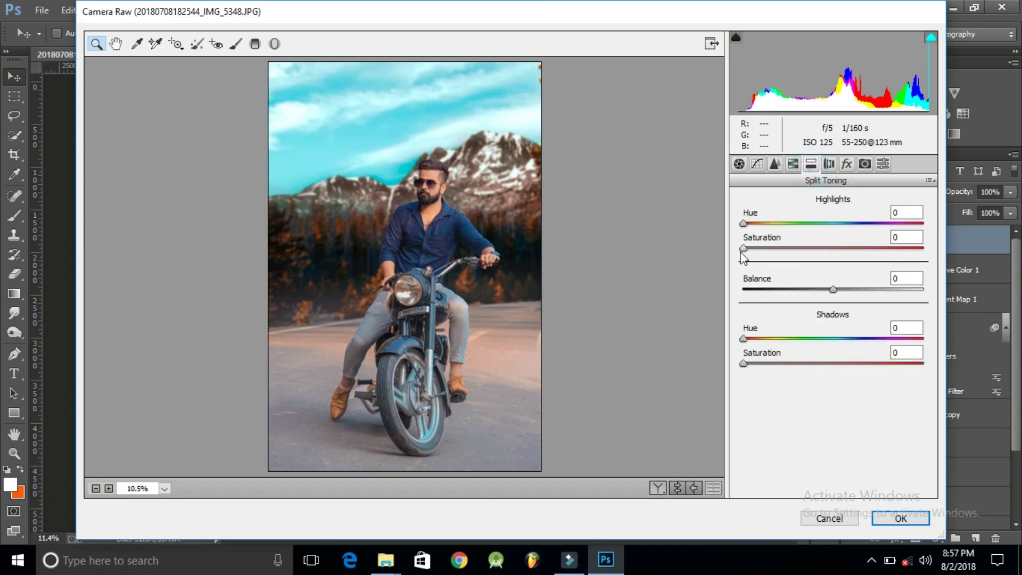
drag(748, 251, 773, 224)
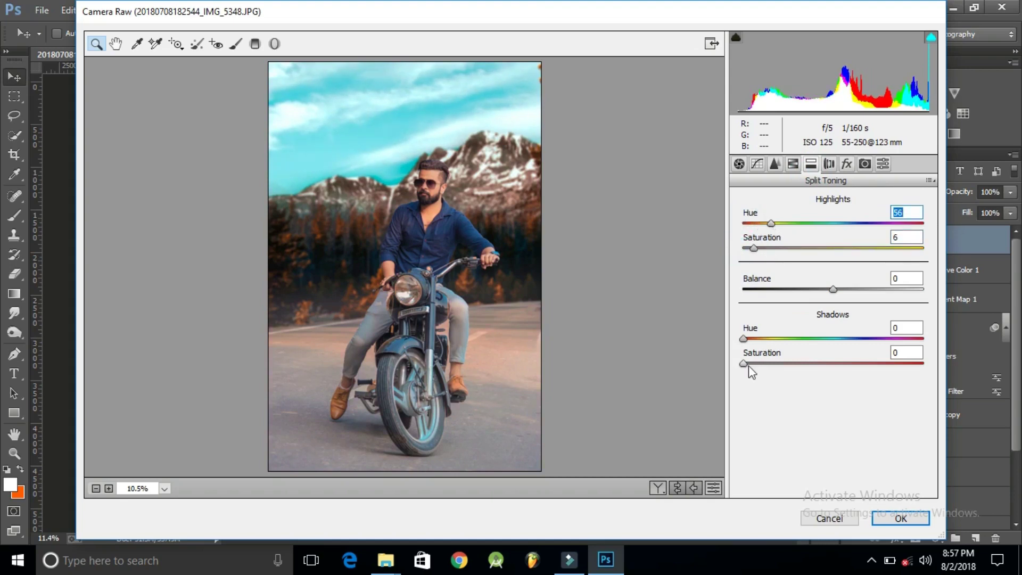
mouse_move(746, 365)
mouse_down()
mouse_move(785, 364)
mouse_move(776, 340)
mouse_move(832, 339)
mouse_up()
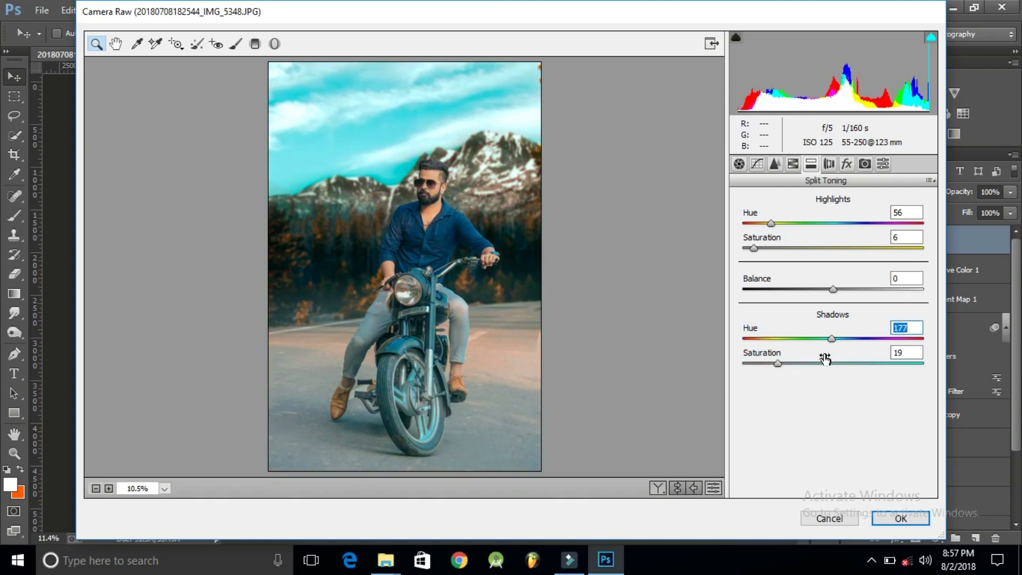
mouse_move(779, 364)
mouse_down()
mouse_move(753, 364)
mouse_move(770, 370)
mouse_up()
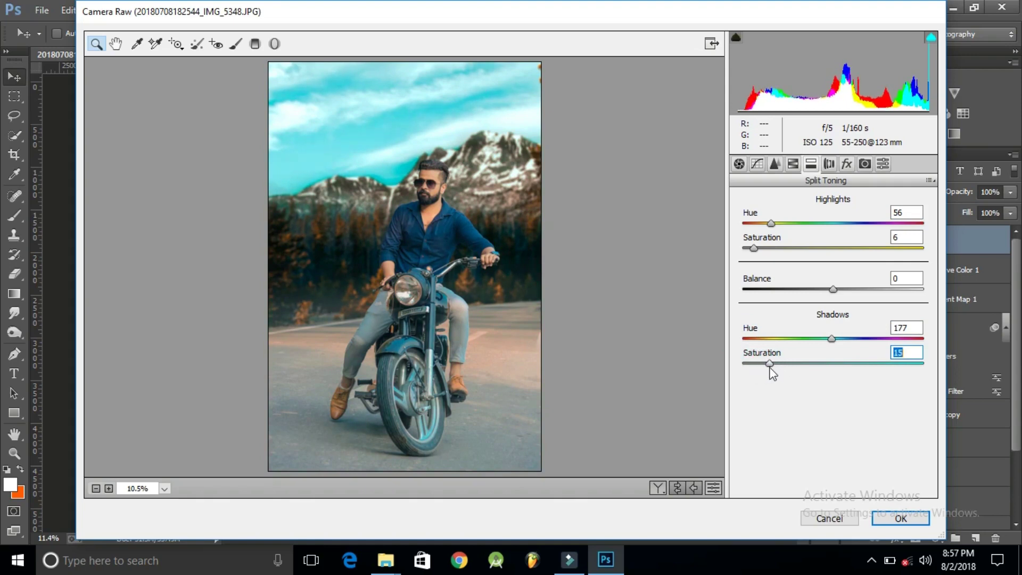
Warm the temperature to +5, add a -45 vignette, and apply the Camera Raw grade.
click(740, 164)
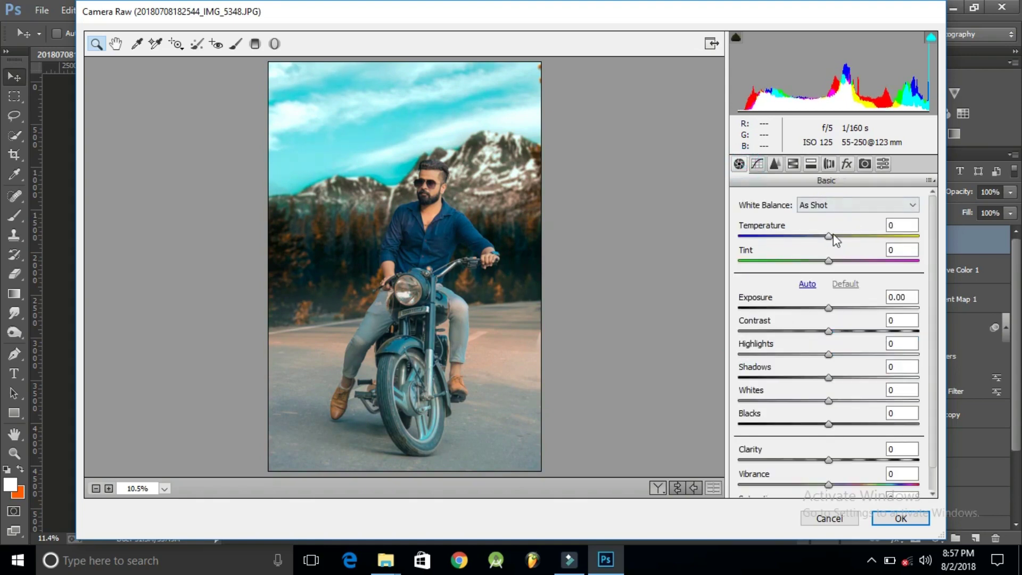
mouse_move(830, 235)
mouse_down()
mouse_move(817, 236)
mouse_move(835, 241)
mouse_up()
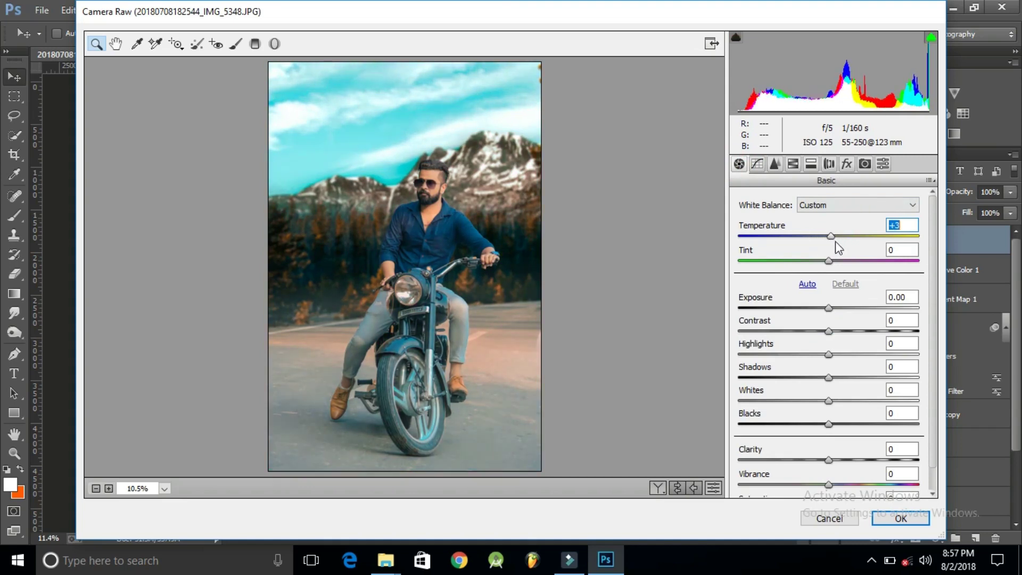
click(847, 164)
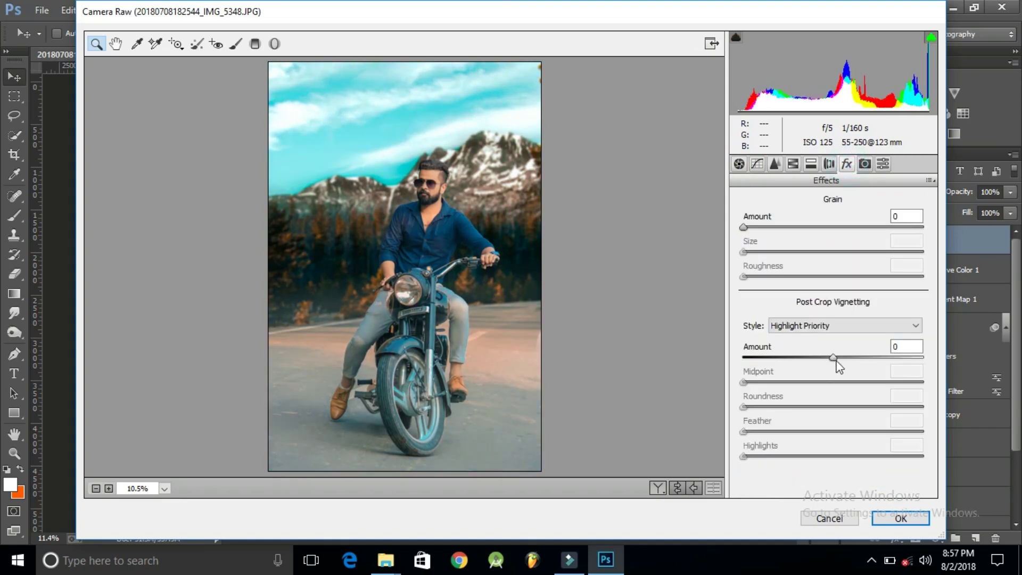
drag(833, 357, 799, 359)
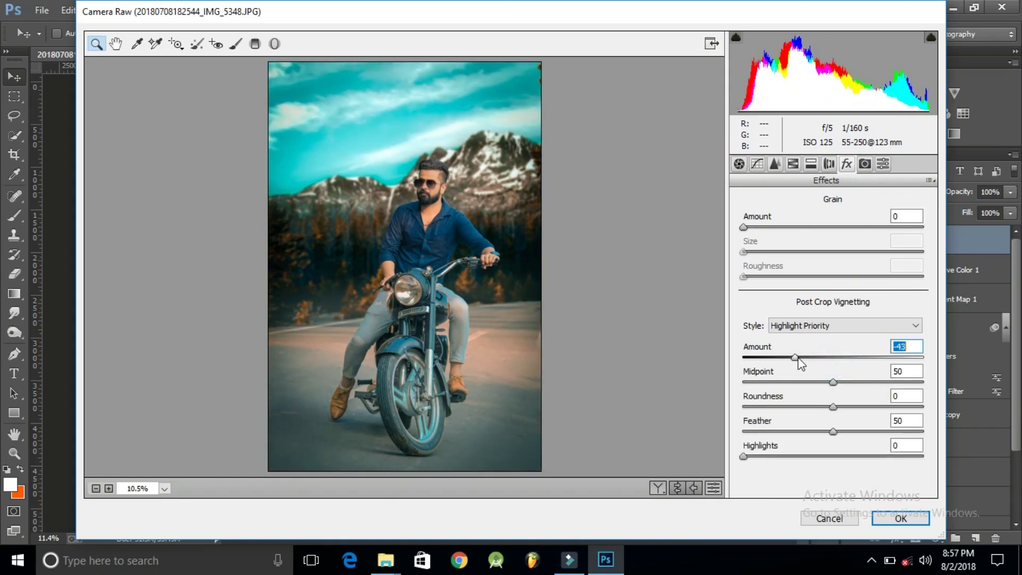
click(901, 517)
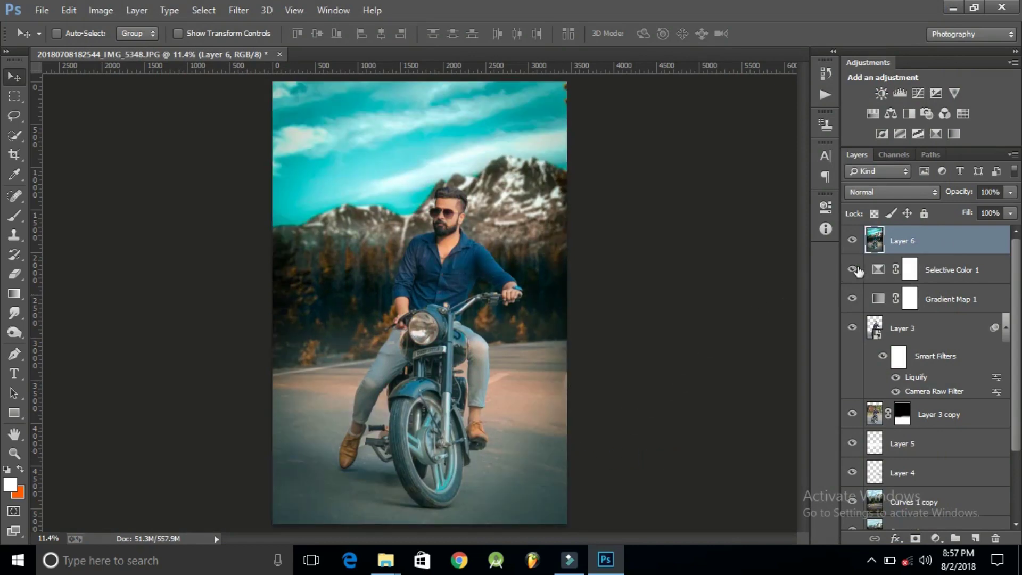
Place the 'photography logo fnl with crown' file as an embedded layer.
click(853, 241)
click(853, 241)
click(44, 10)
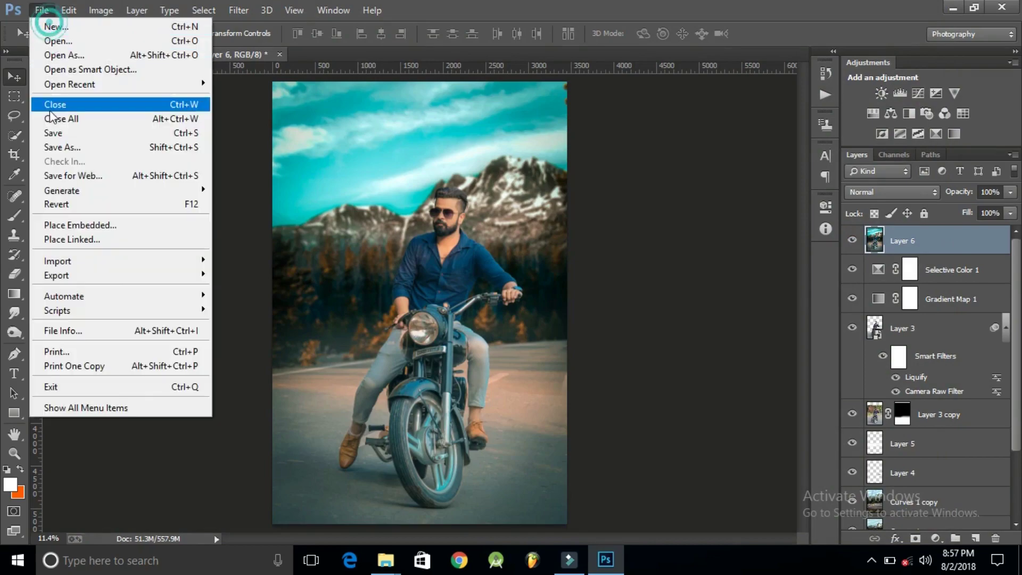
click(73, 225)
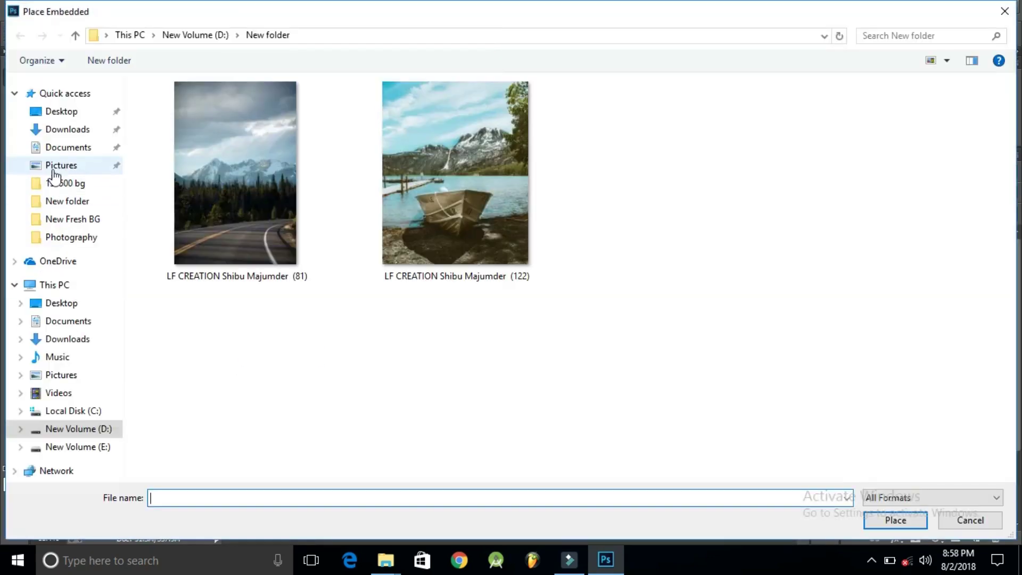
click(68, 147)
double_click(821, 124)
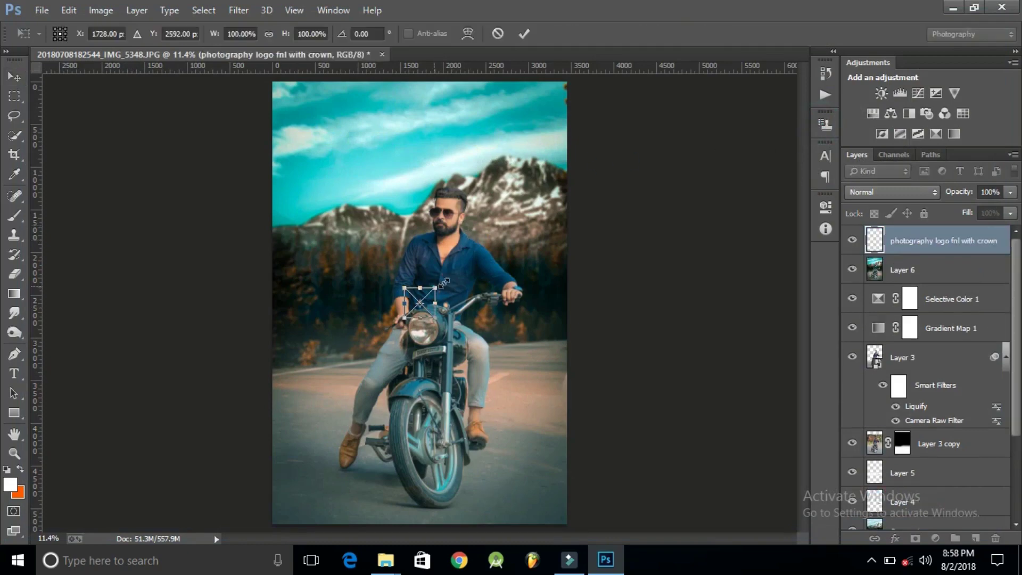
drag(443, 283, 544, 180)
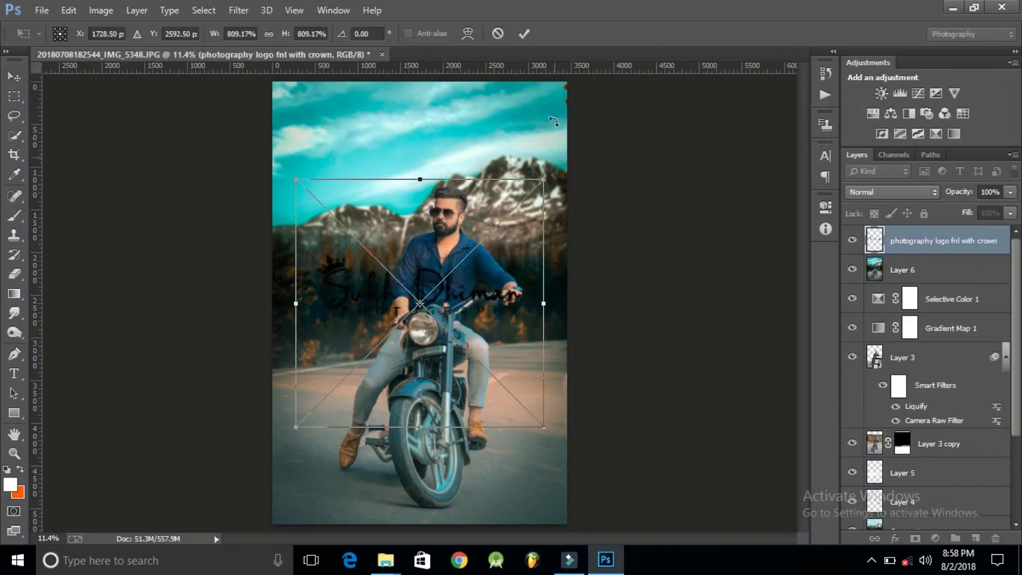
click(524, 33)
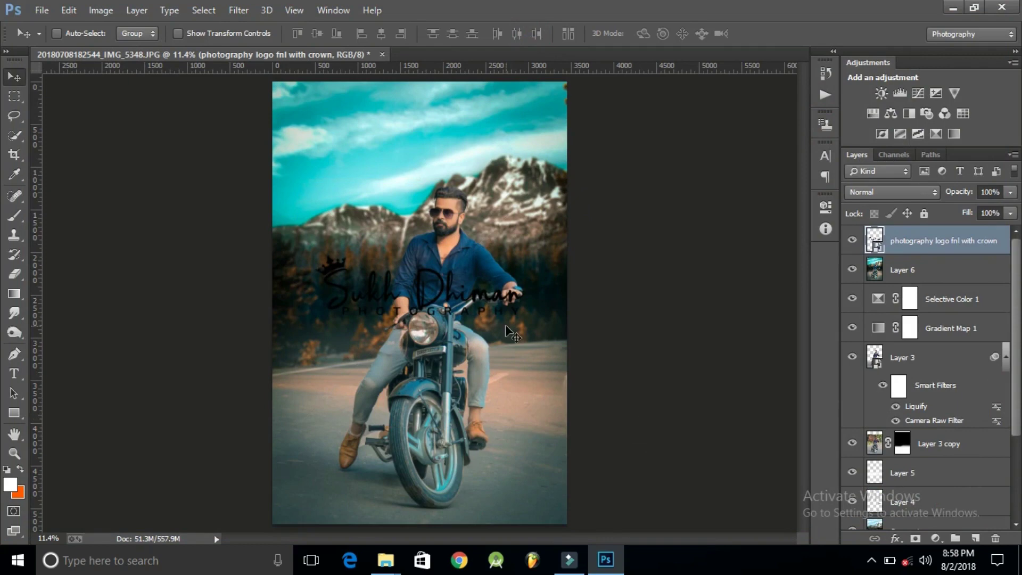
Shrink the logo to about 192% and position it on the road beside the front wheel.
key(ctrl+t)
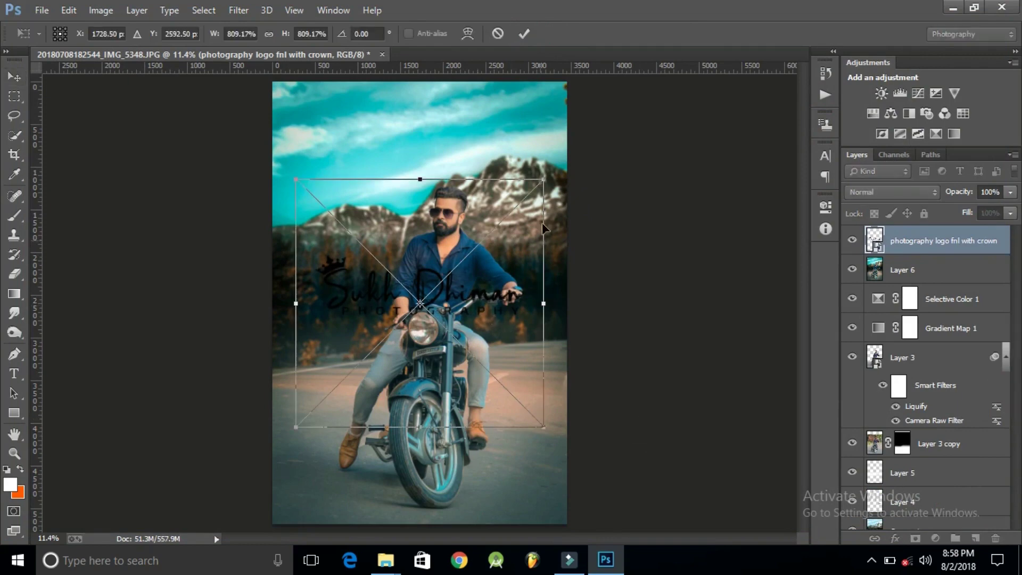
drag(544, 181, 434, 287)
drag(400, 321, 298, 424)
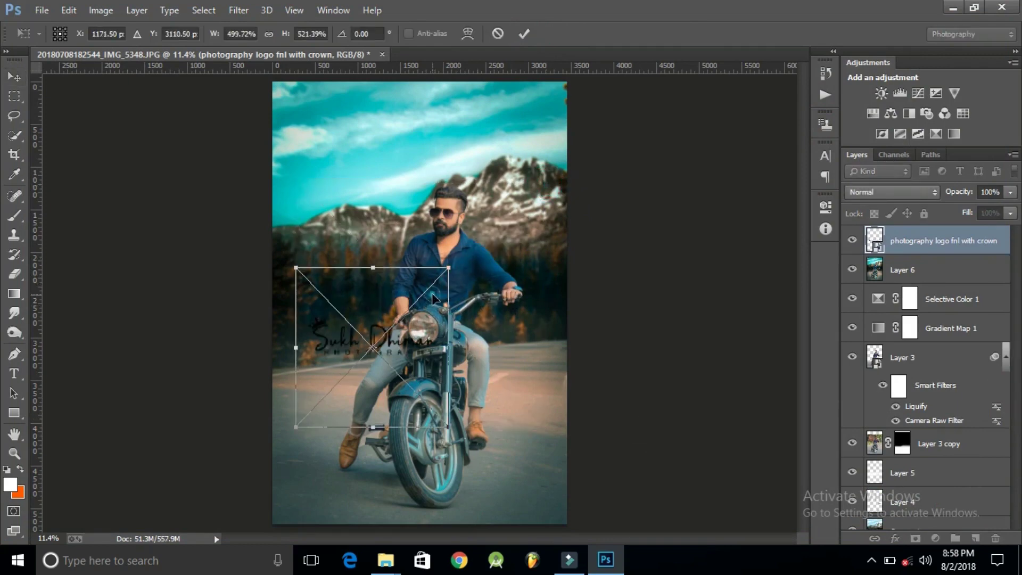
drag(433, 283, 411, 304)
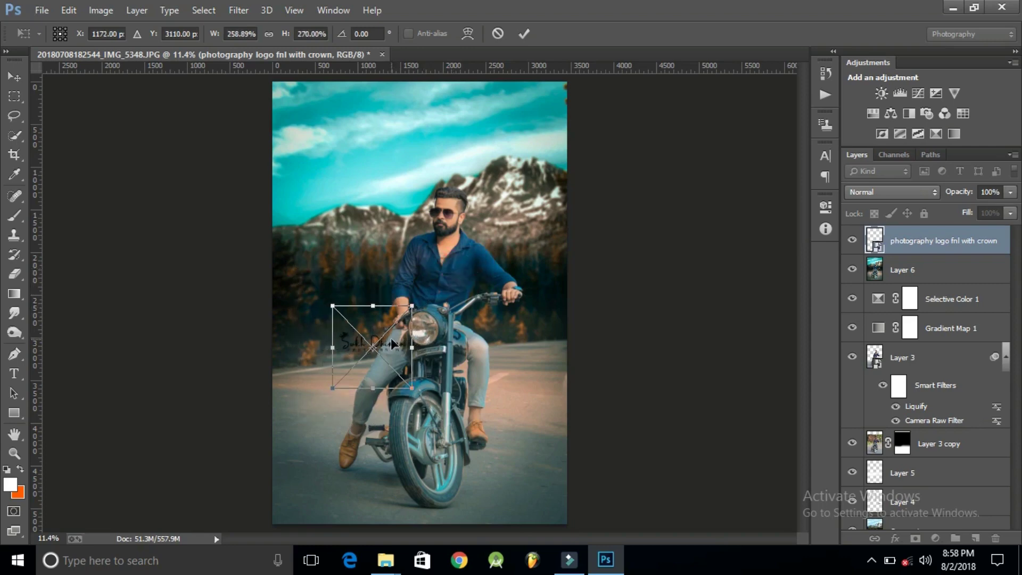
drag(373, 348, 523, 408)
mouse_move(568, 369)
mouse_down()
mouse_move(553, 376)
mouse_move(556, 389)
mouse_up()
click(524, 33)
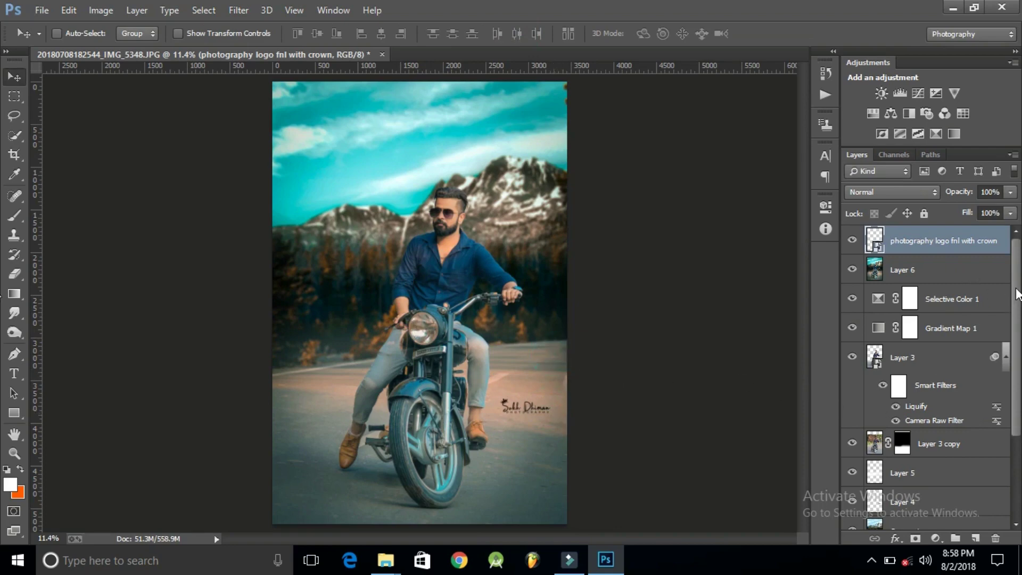
Group Selective Color 1 through Group 1 into Group 2 and hide it.
click(957, 300)
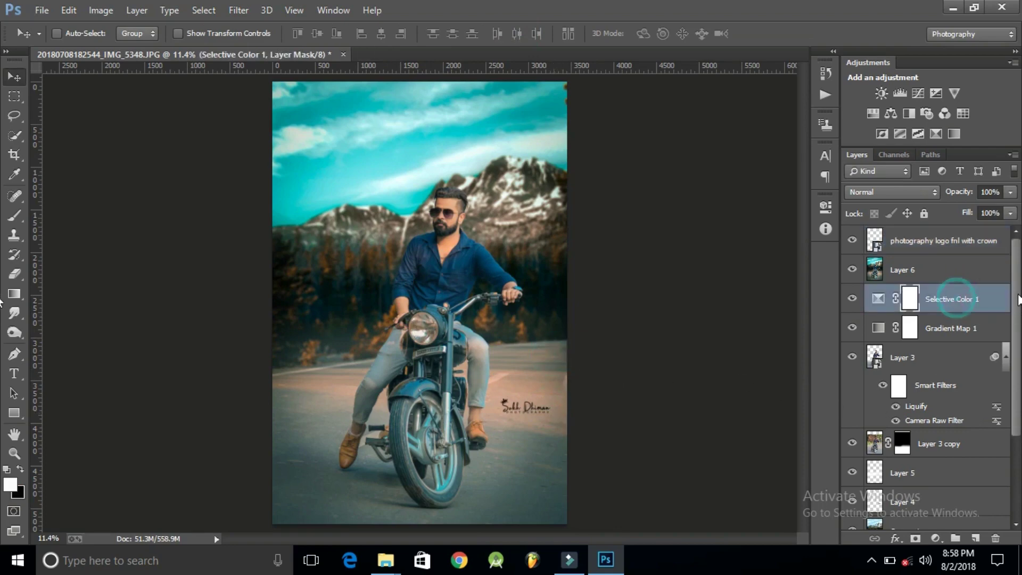
scroll(1001, 319, down, 2)
scroll(958, 453, down, 2)
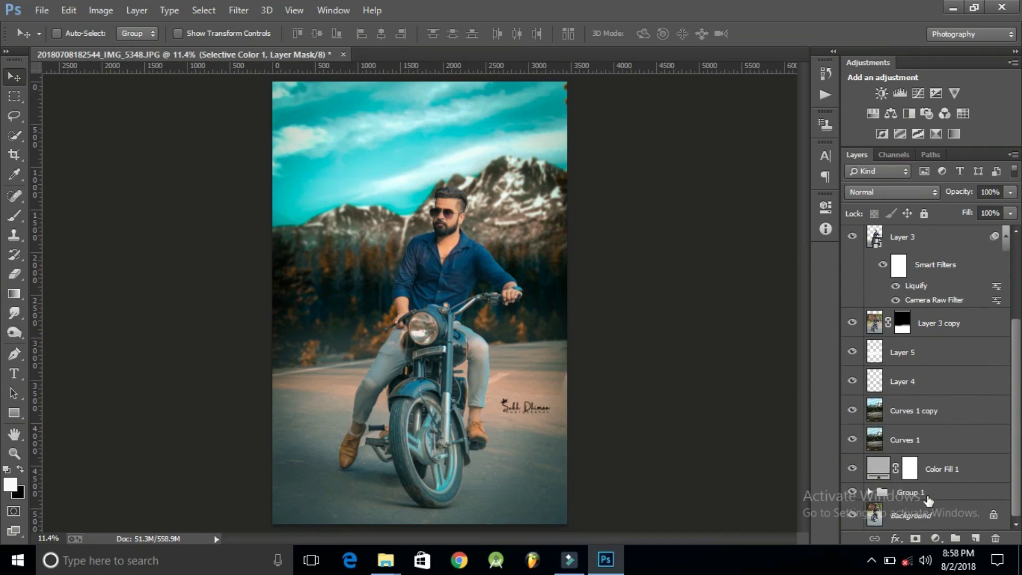
shift+click(929, 501)
key(ctrl+g)
click(893, 366)
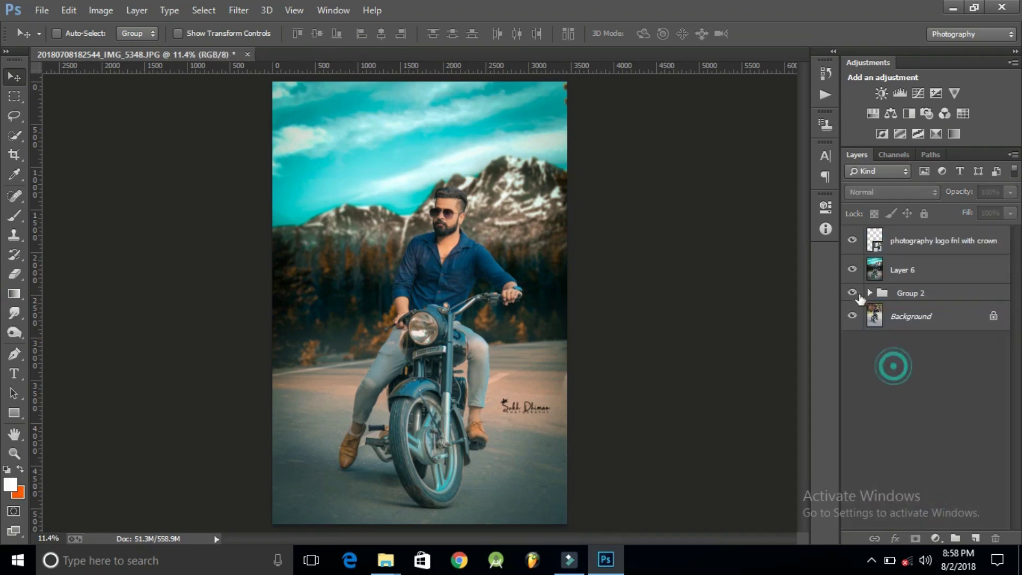
click(853, 293)
click(852, 270)
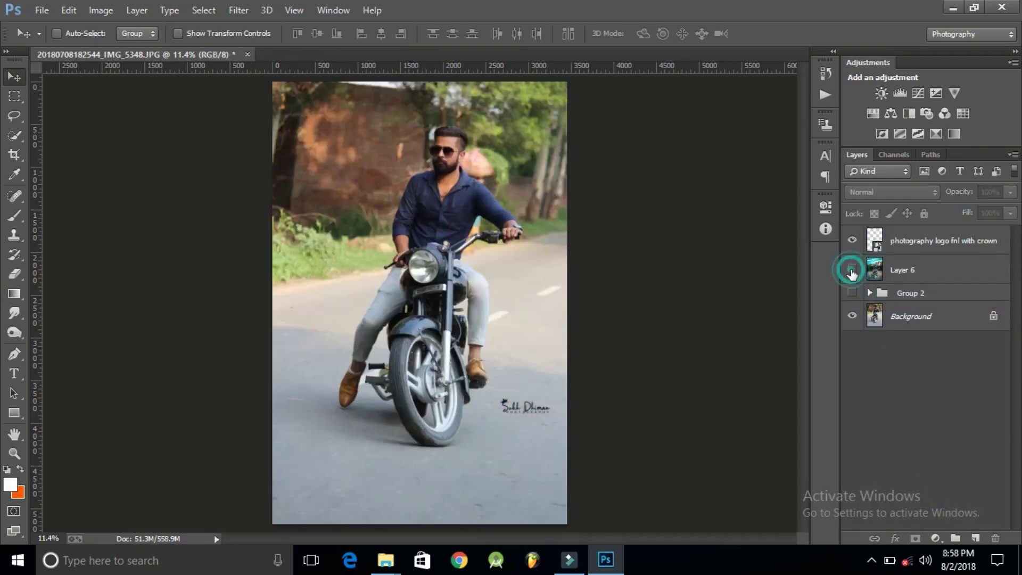
click(852, 270)
Duplicate the Background layer and nudge the Background copy downward.
click(909, 317)
key(ctrl+j)
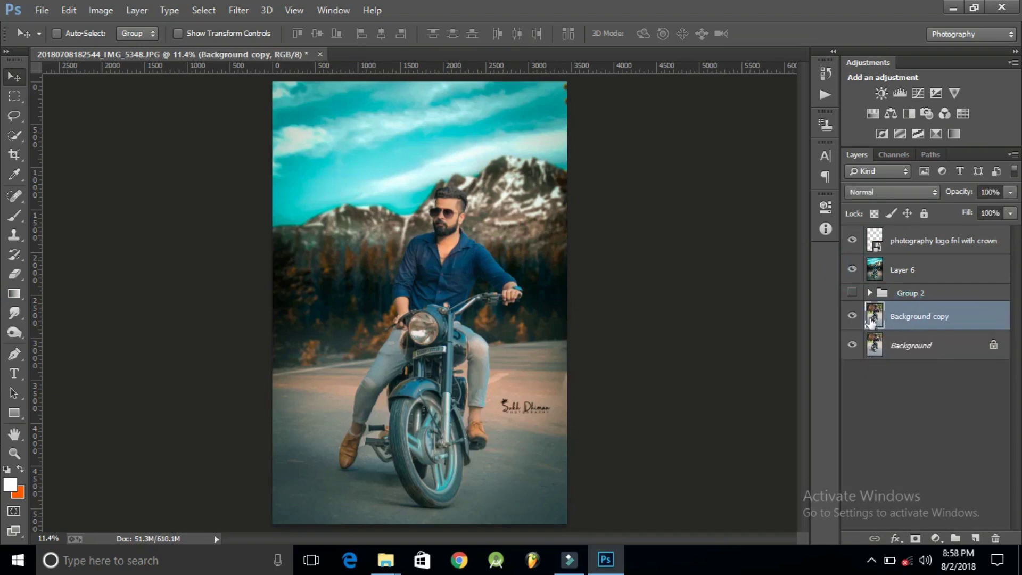
click(852, 270)
drag(382, 284, 379, 333)
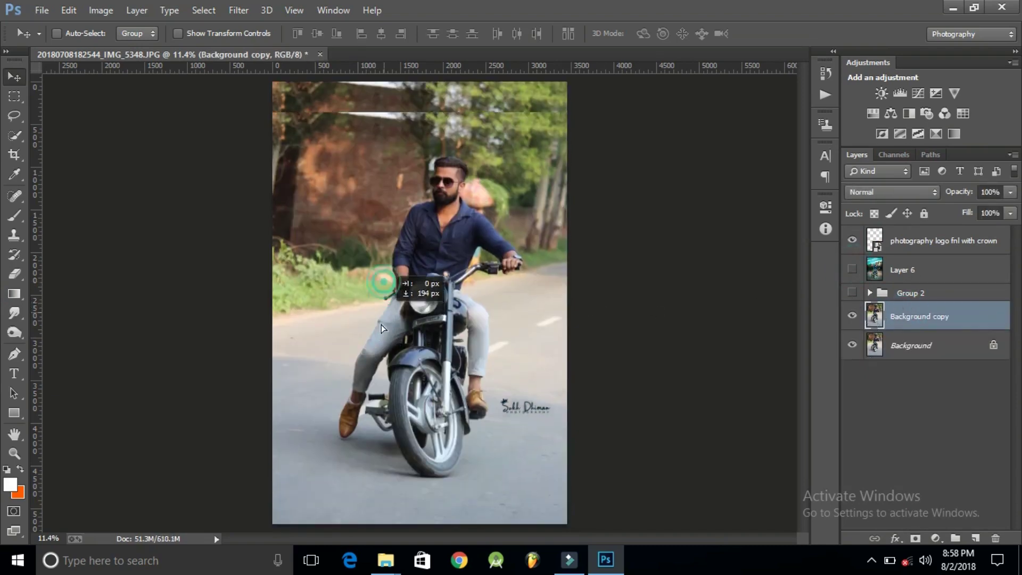
click(852, 270)
click(852, 270)
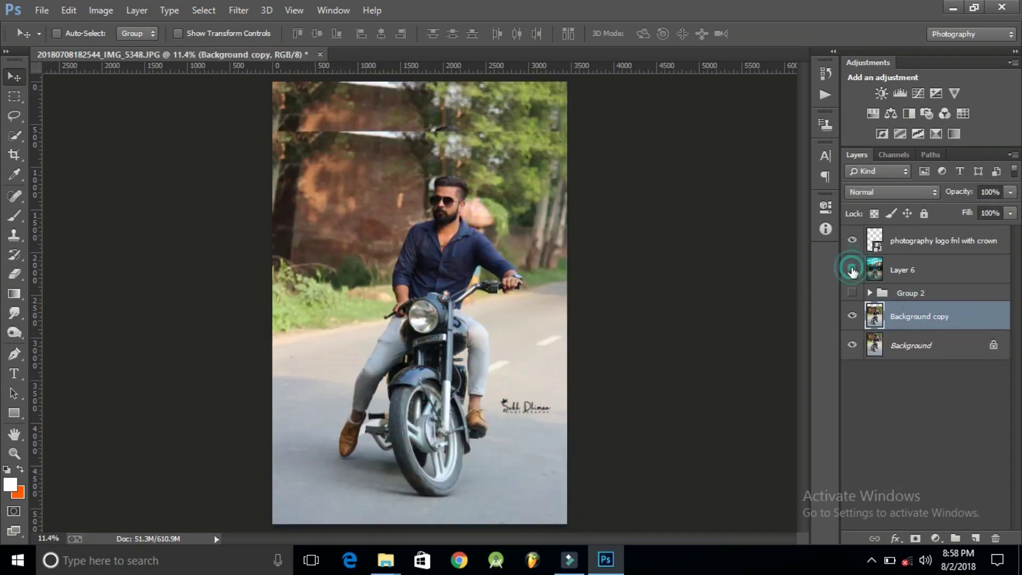
click(852, 270)
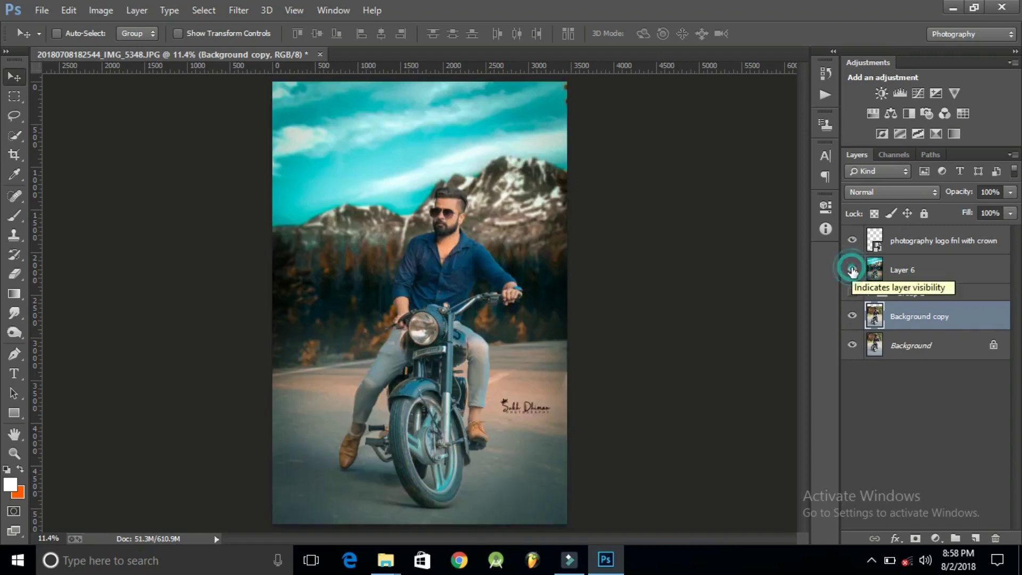